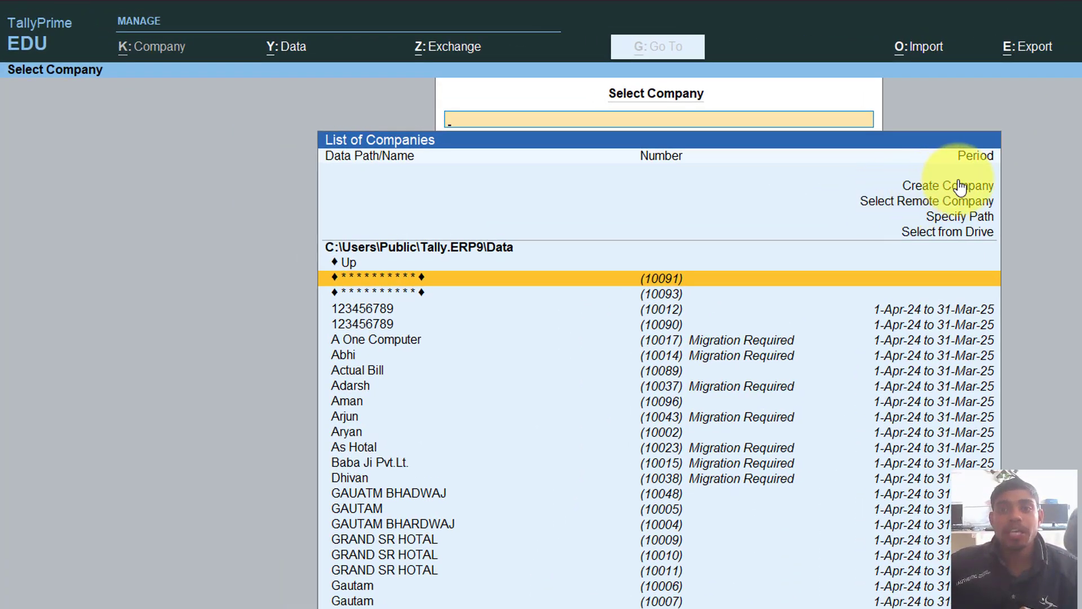
- Start creating a new company and name it Shivam Traders
click(961, 186)
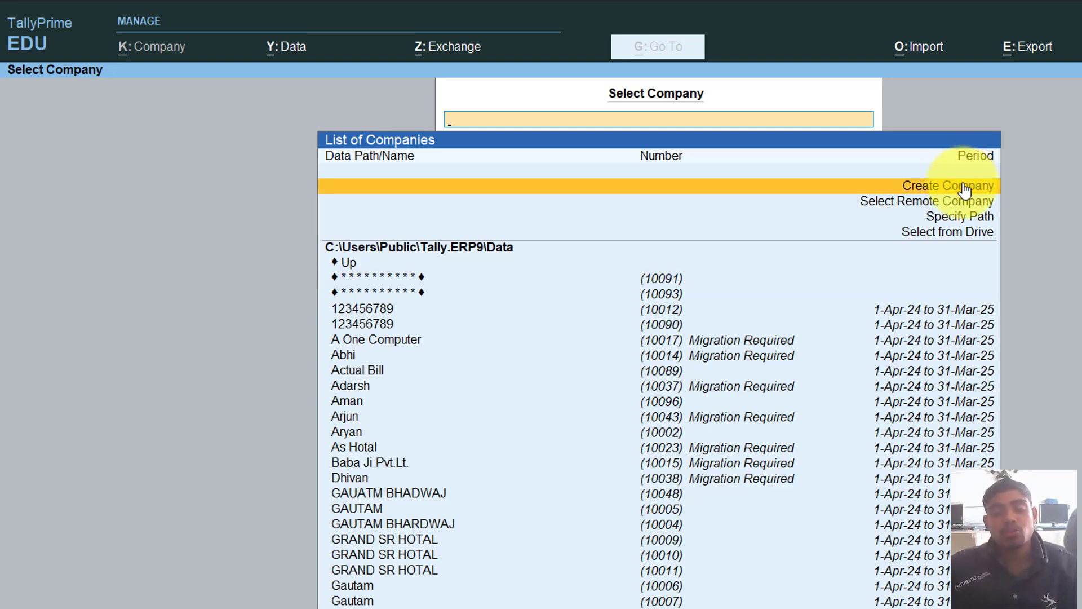
click(963, 187)
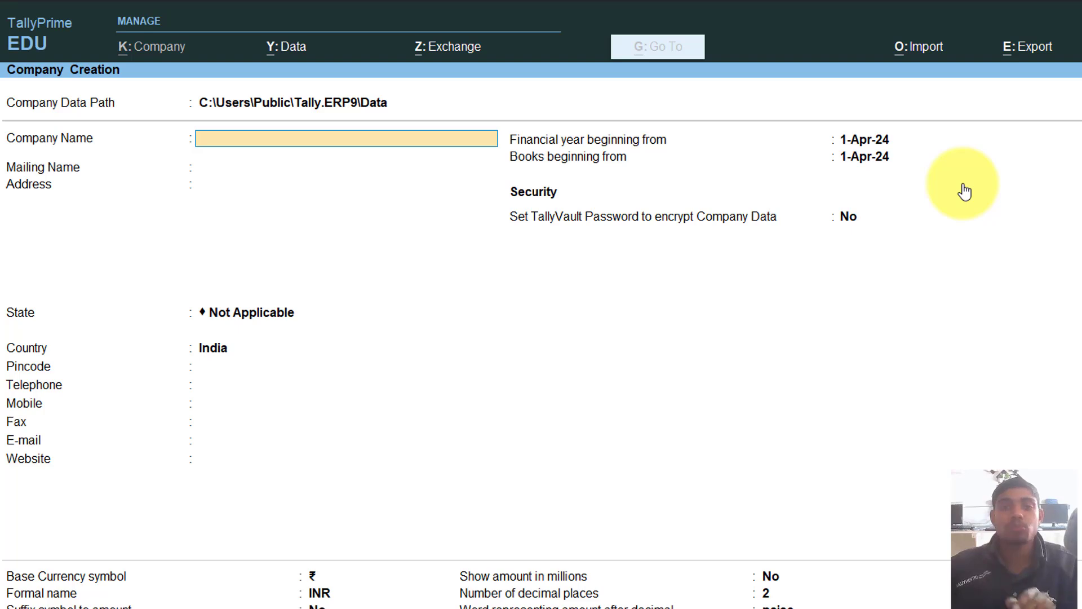
text(Shi)
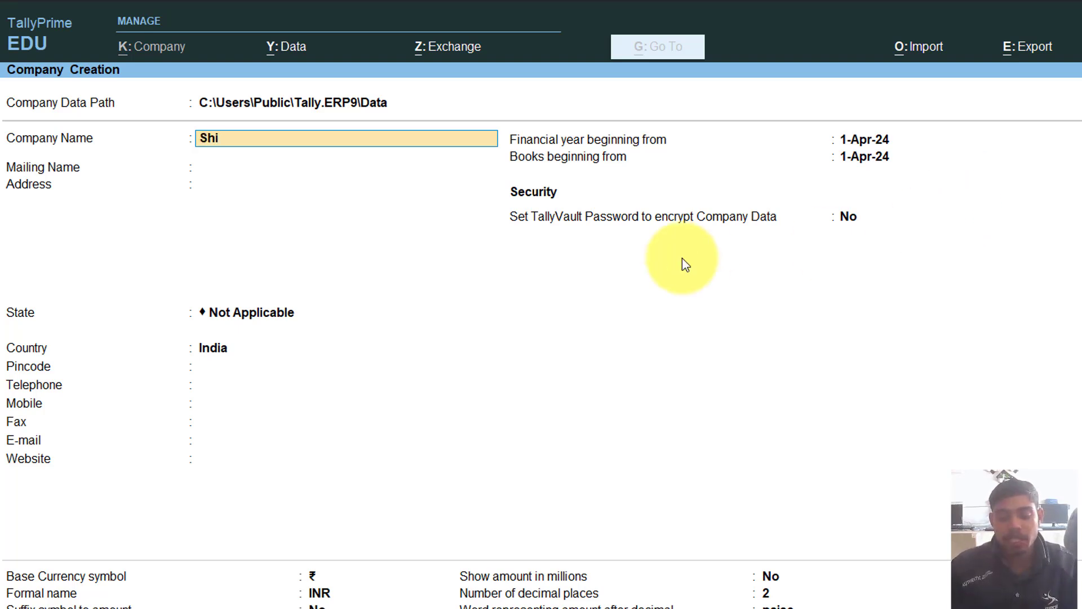
text(vam t)
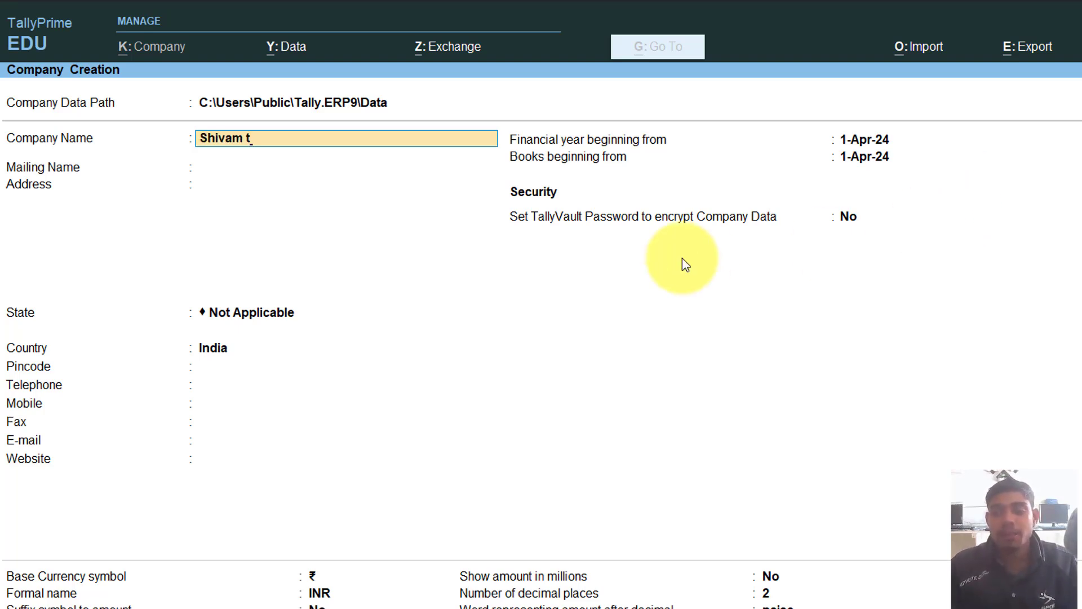
text(raders)
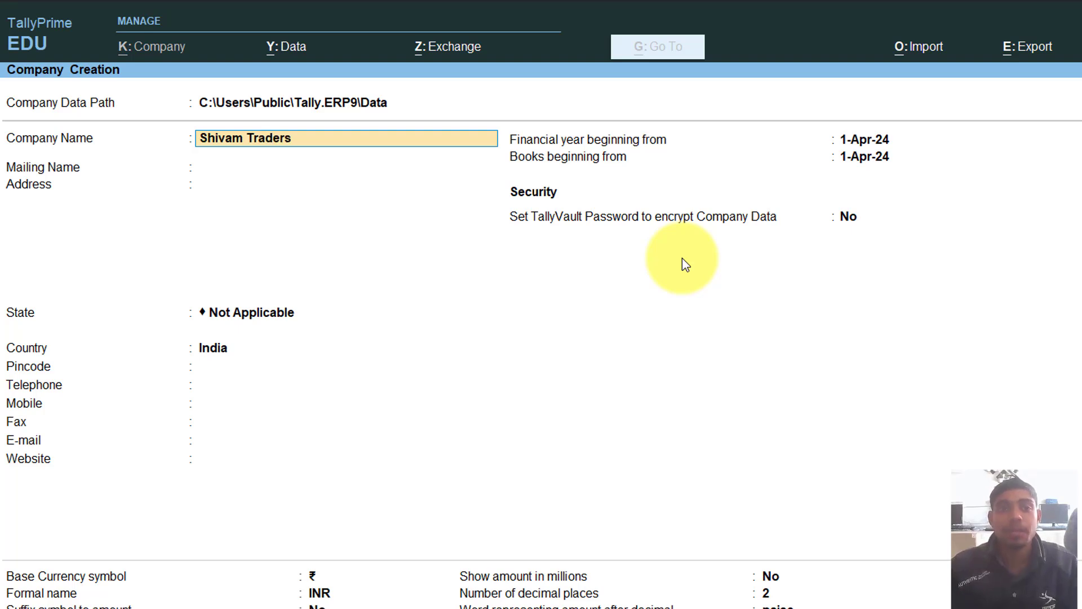
key(Return)
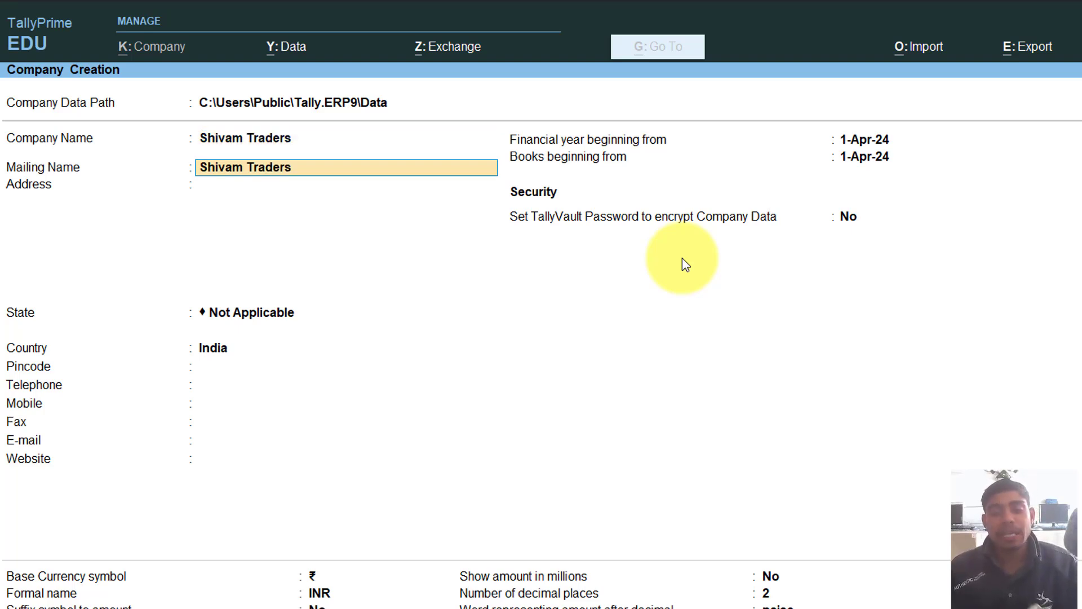
- Keep the company's mailing name, leave the address blank and set the state to Uttar Pradesh
key(Return)
key(Return)
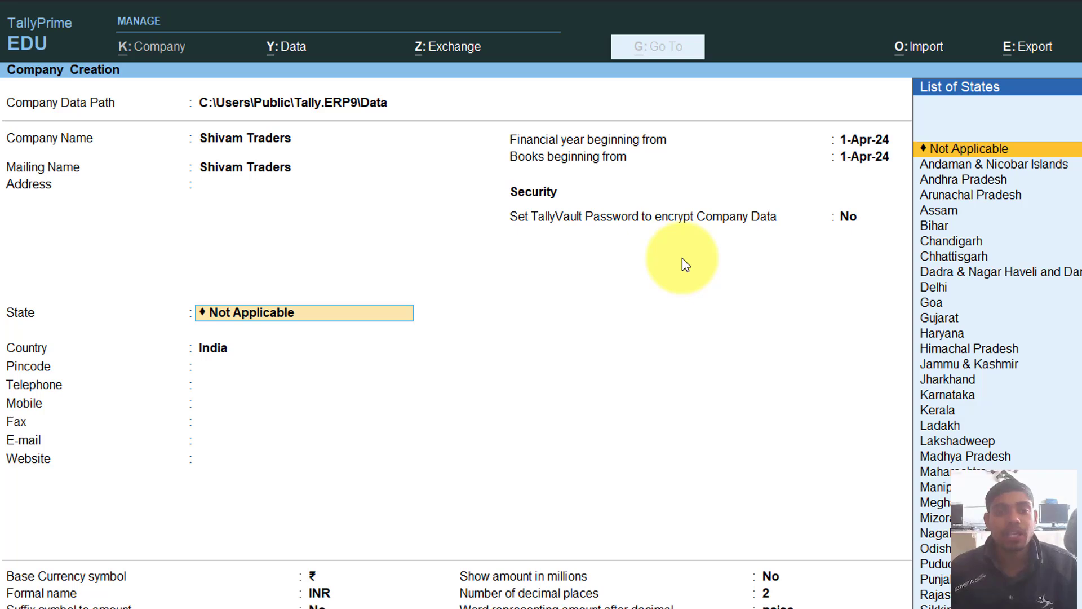
text(U)
key(Down)
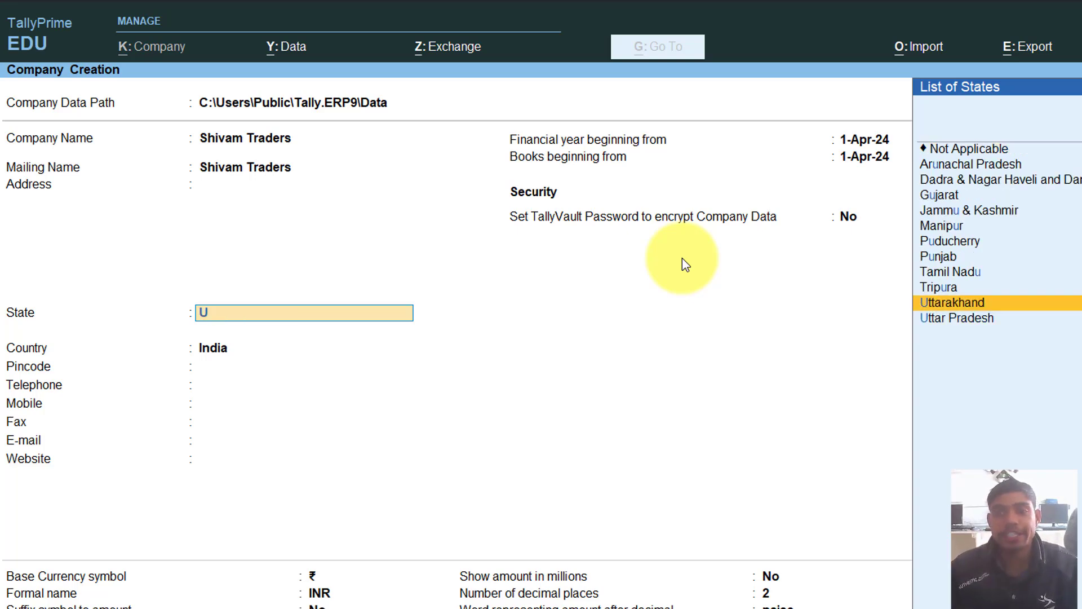
key(Down)
key(Return)
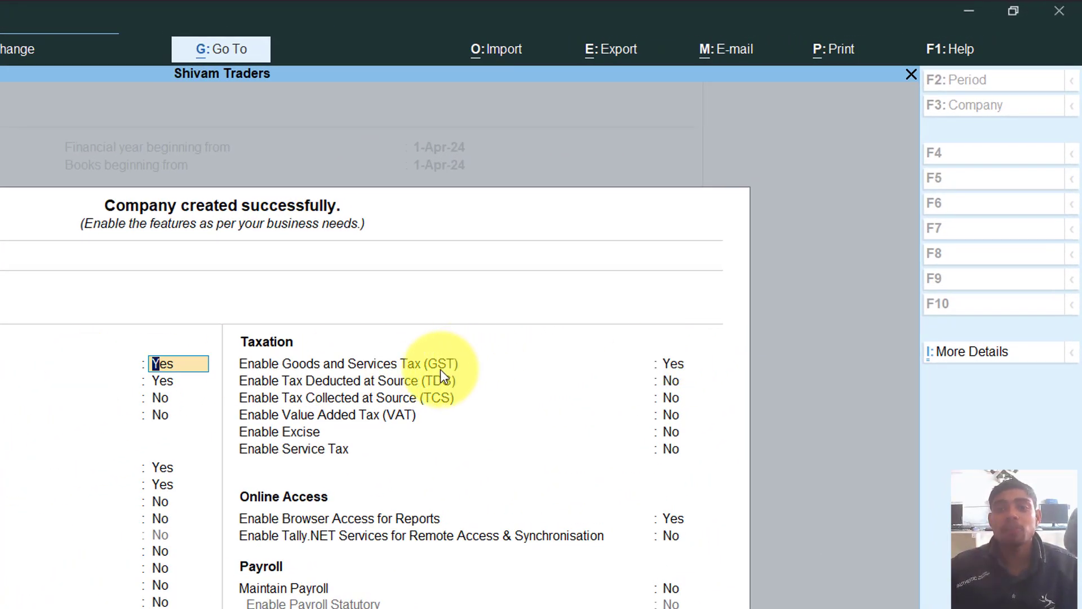
- Keep Goods and Services Tax (GST) enabled, and accept Uttar Pradesh, Regular registration and applicability from 1-Apr-24 in the GST details
click(679, 365)
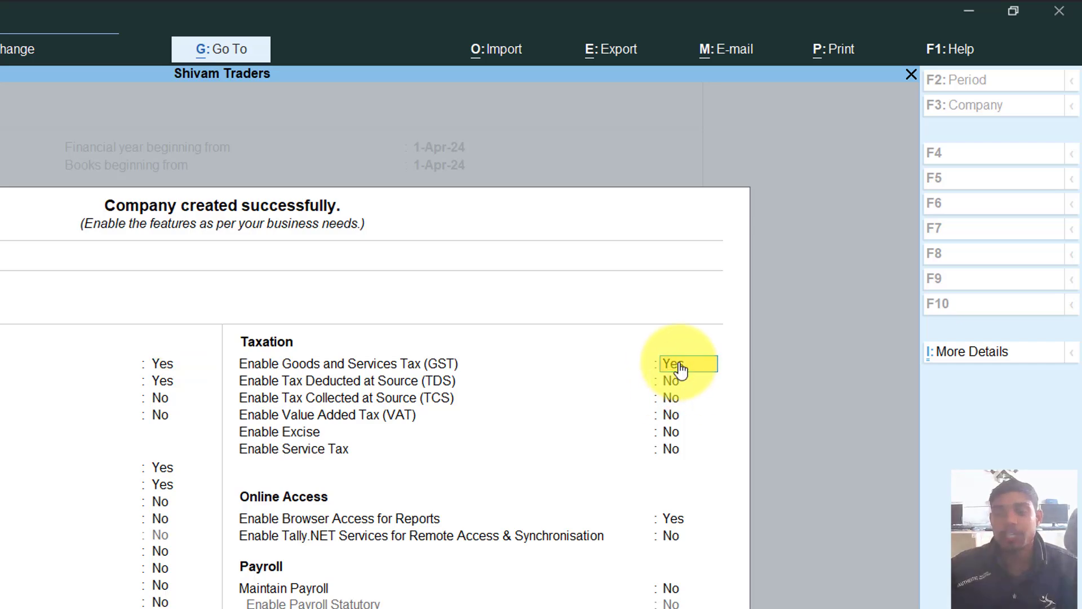
key(Return)
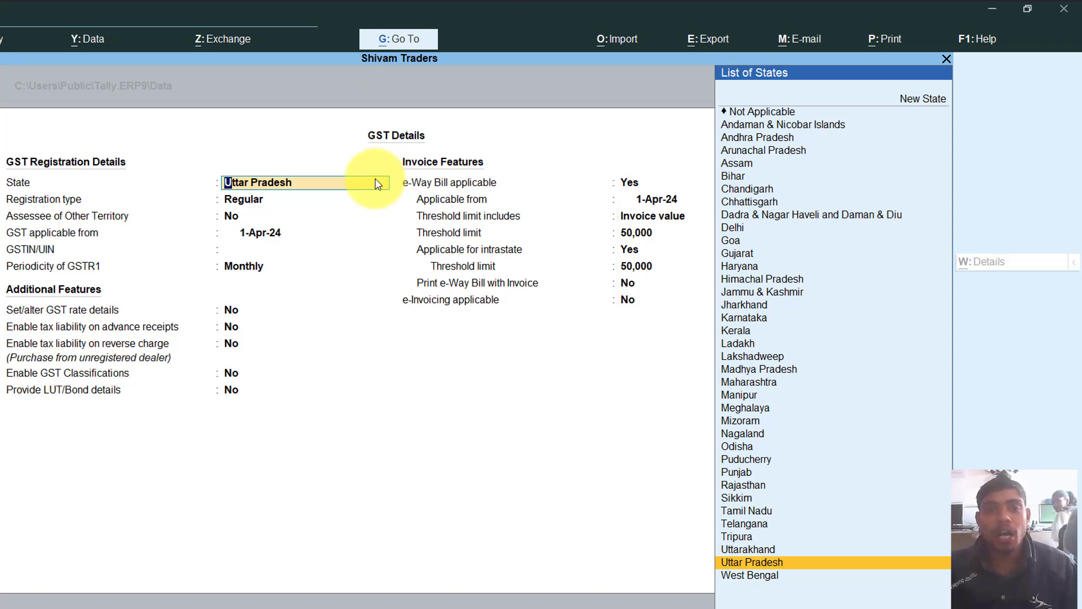
key(Return)
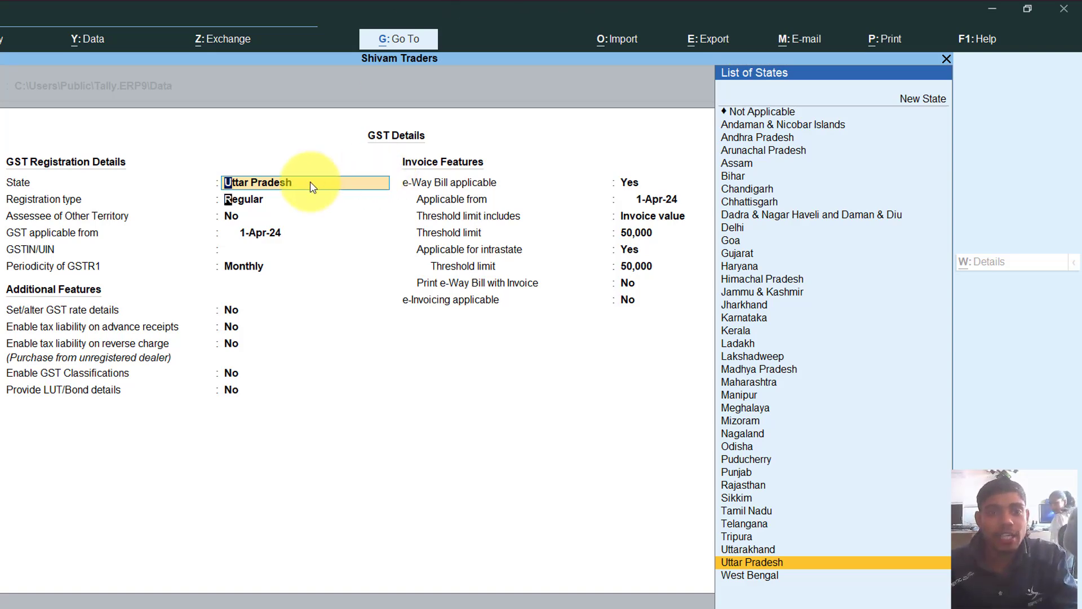
key(Return)
key(Return)
key(Return)
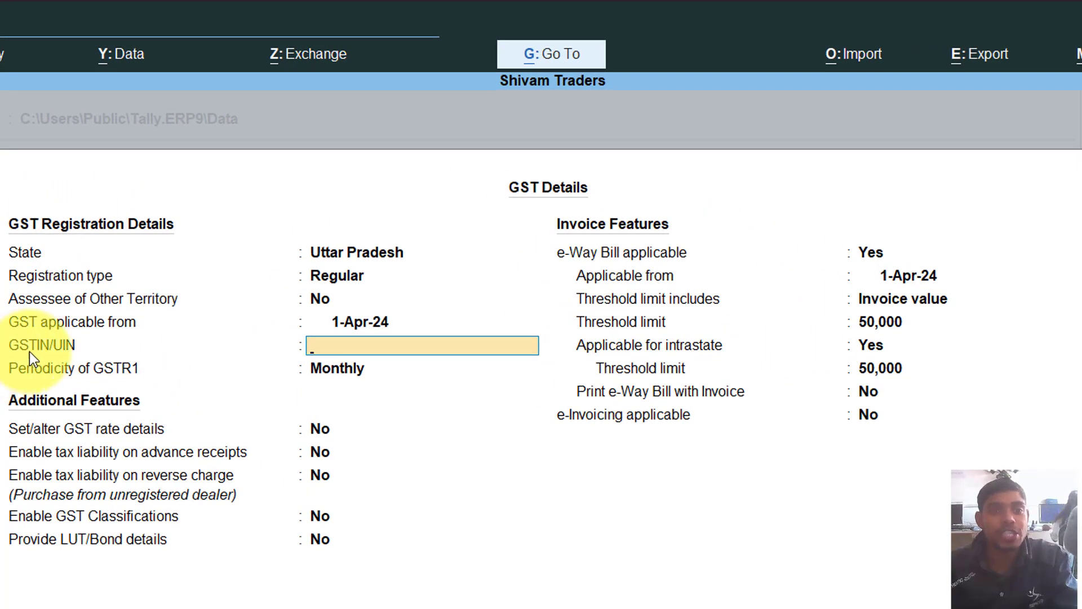
- Enter the company's GSTIN/UIN, then save the GST details and the company features
text(09)
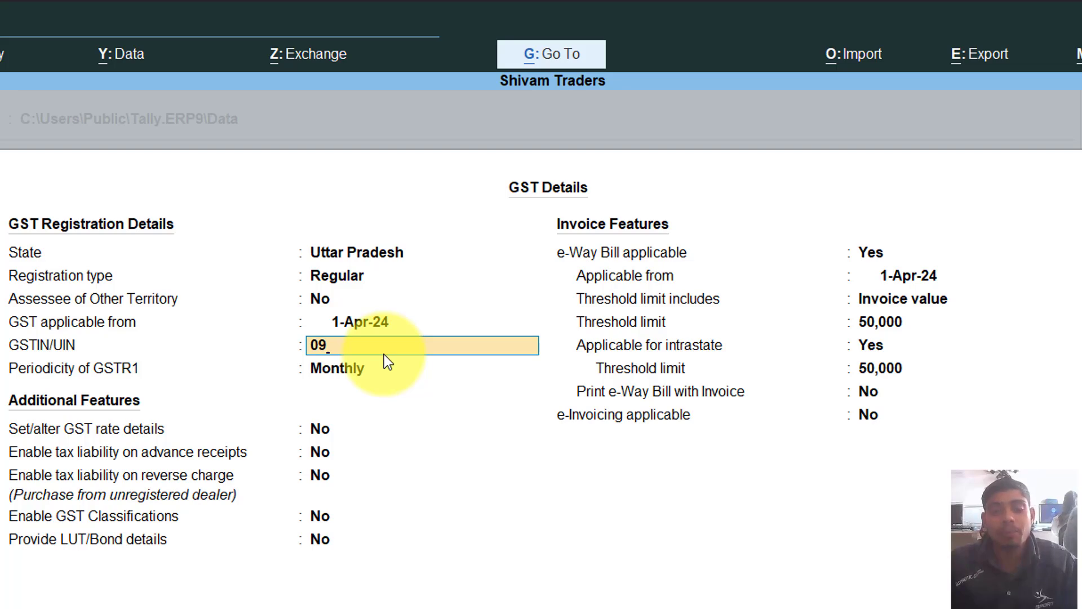
text(AHVJ)
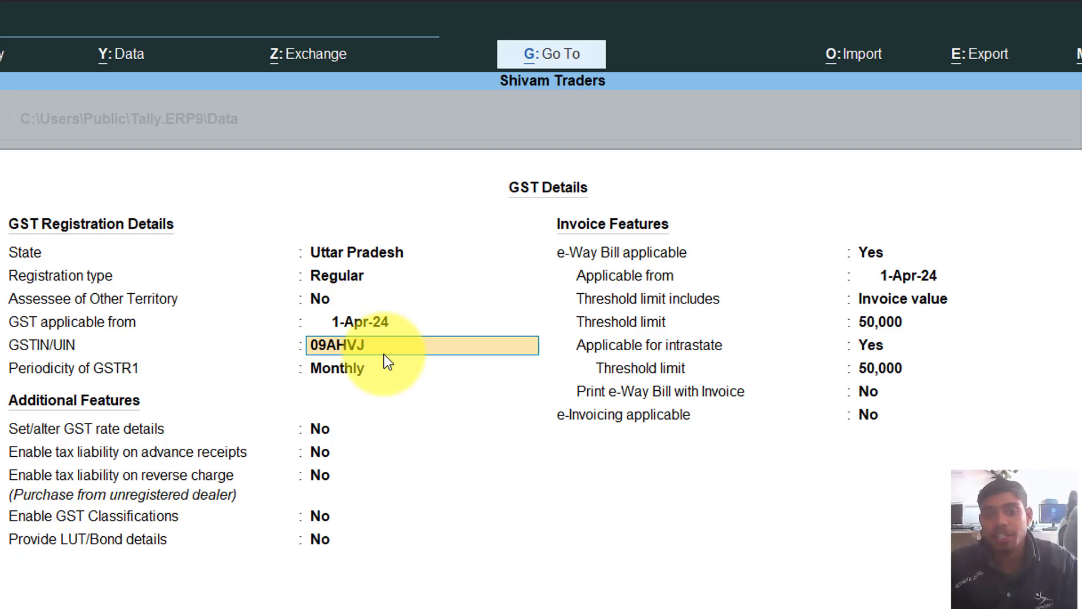
text(025DFD)
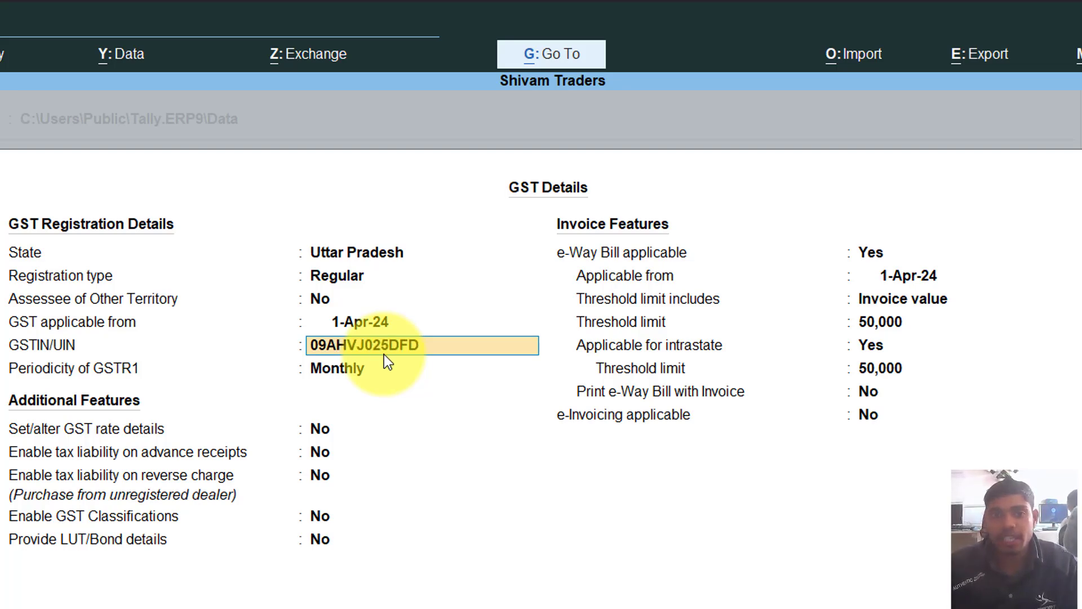
text(G)
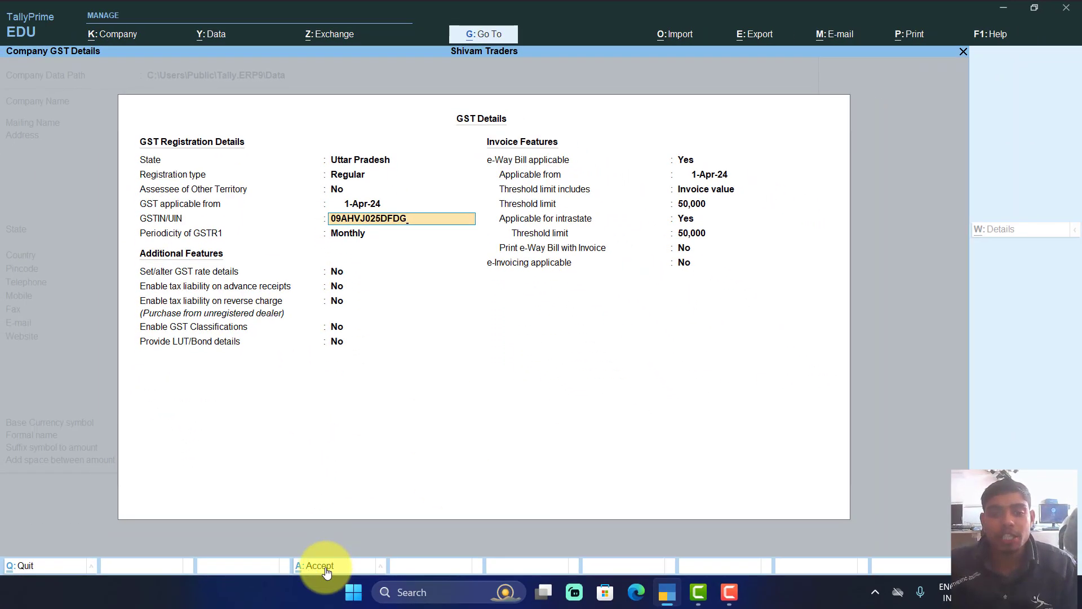
click(313, 567)
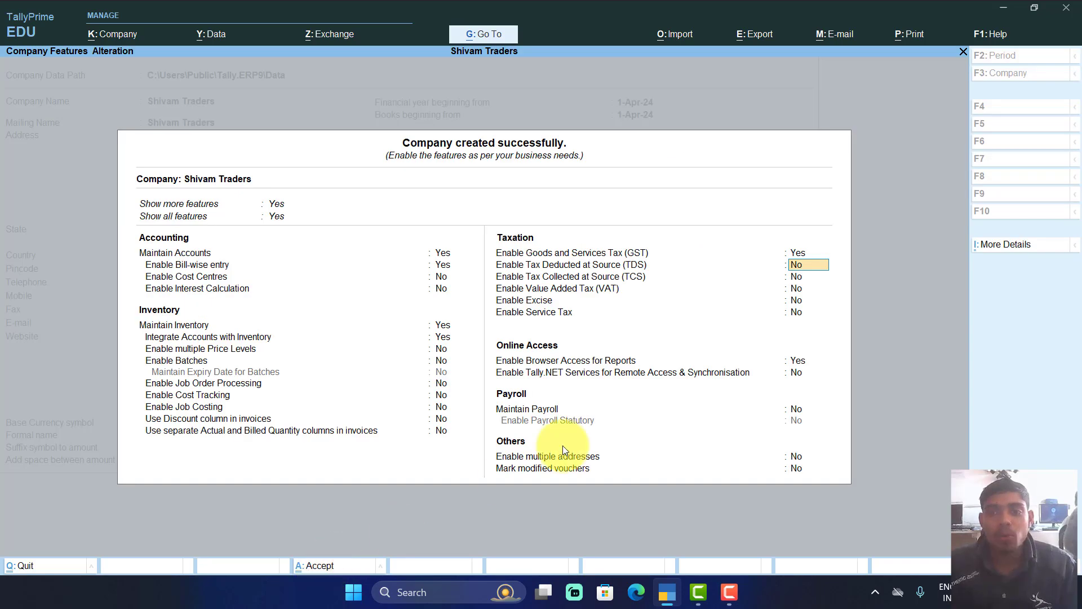
click(316, 565)
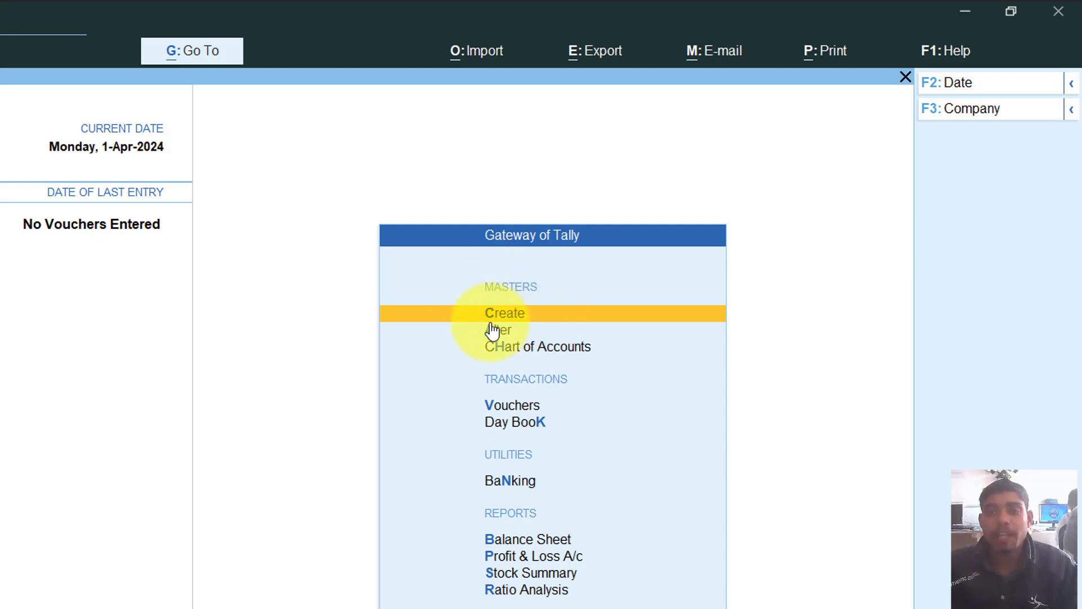
- Start a new ledger master named Shivam Digital Marketing, leaving the alias blank
click(512, 314)
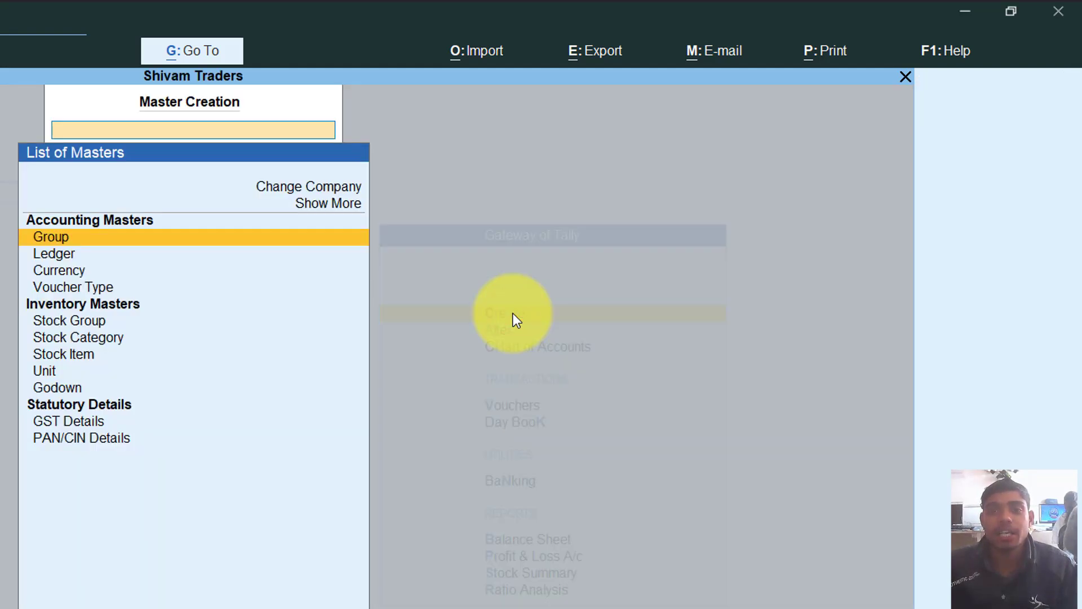
click(63, 258)
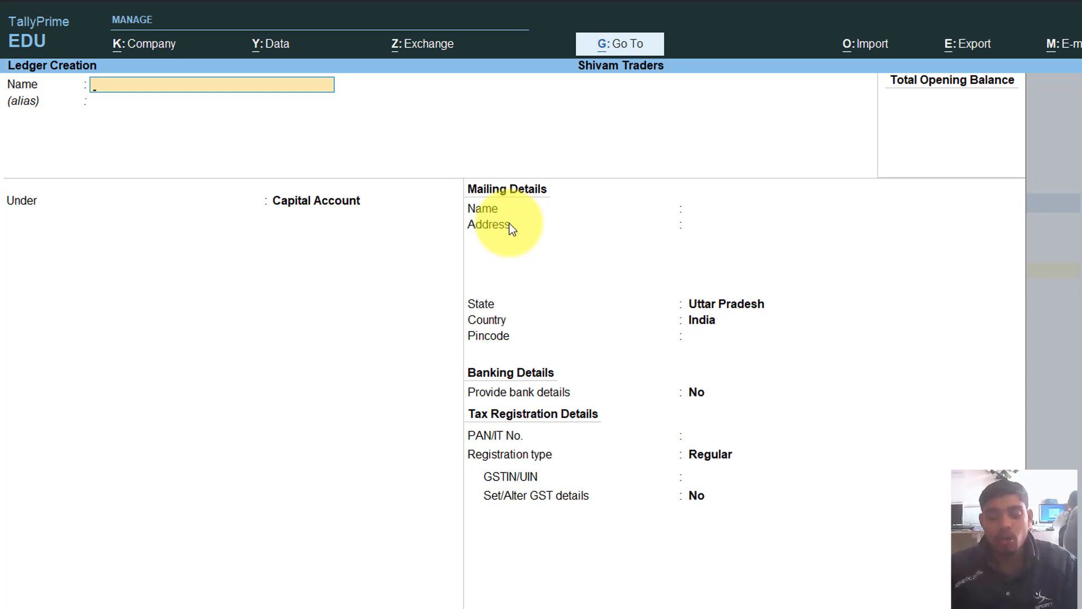
text(Shivam)
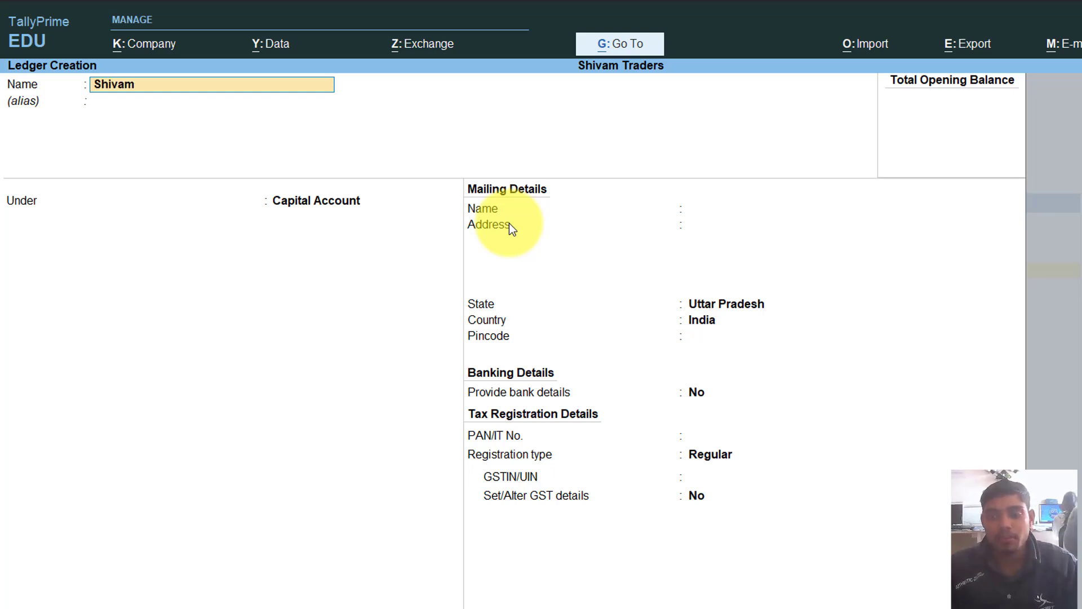
text( digita)
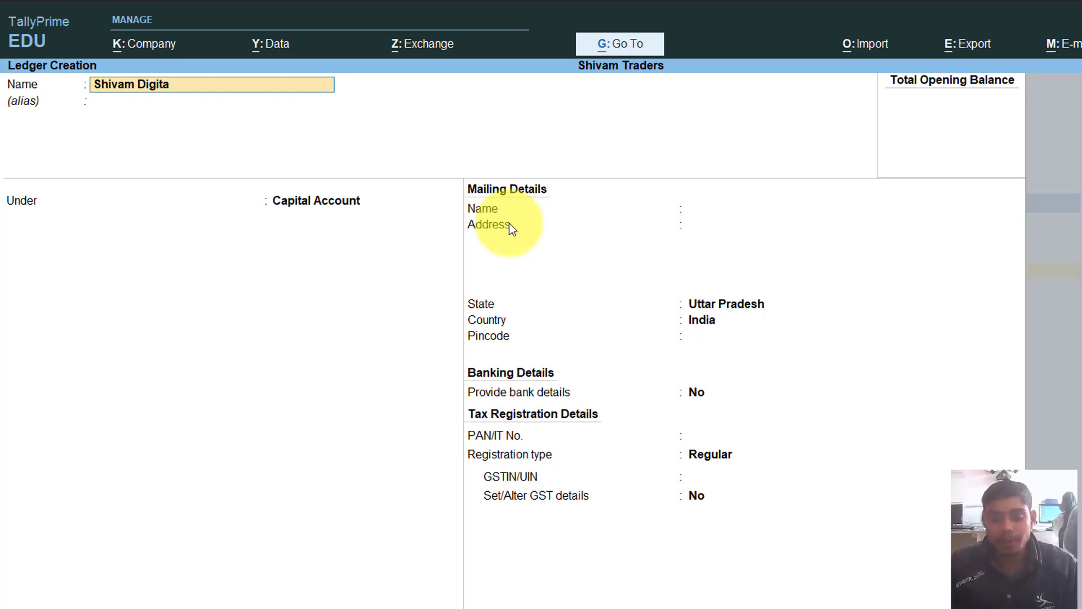
text(l Ma)
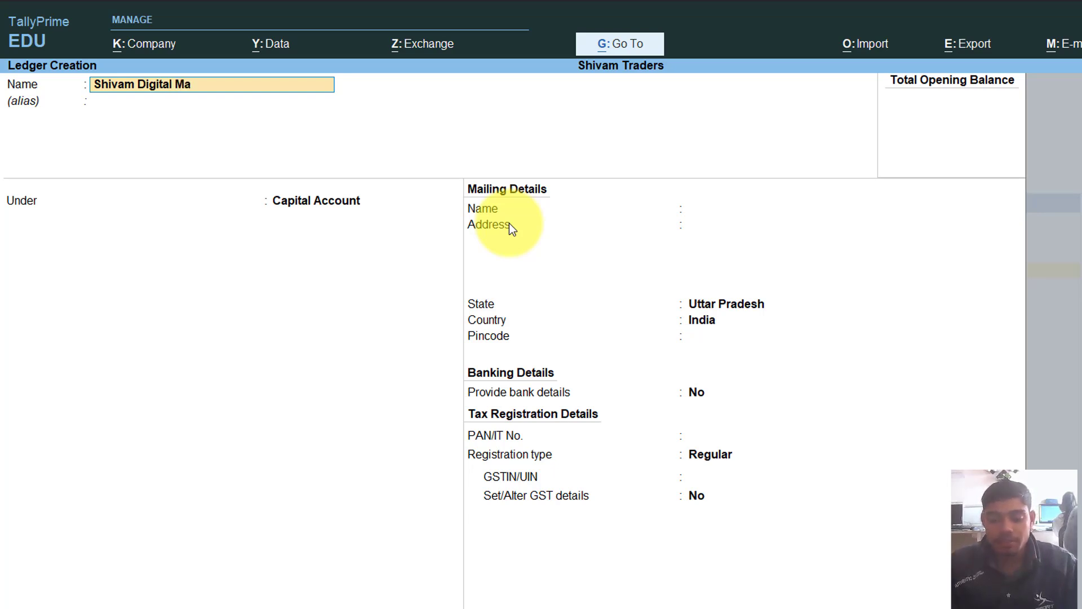
text(rketing)
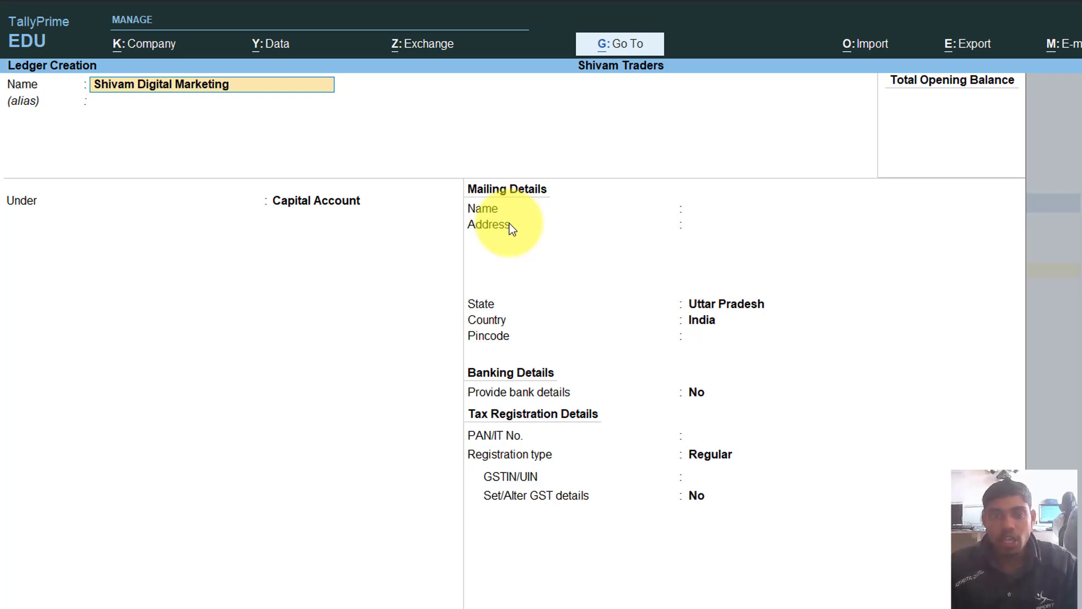
key(Return)
key(Return)
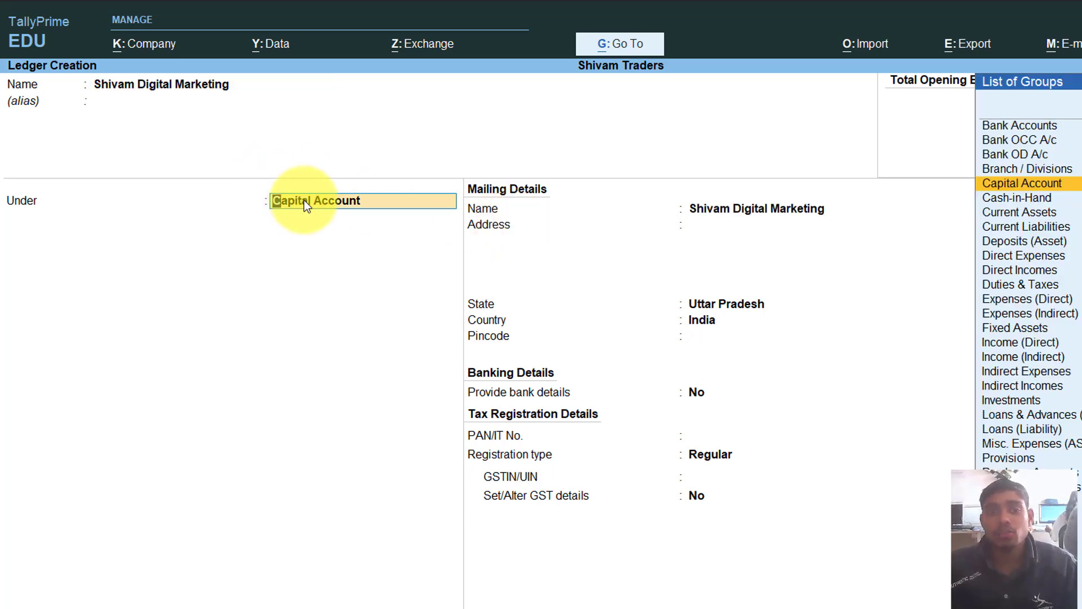
- Place the ledger under Sundry Creditors, keeping bill-by-bill balances at Yes and the default credit period blank
text(S)
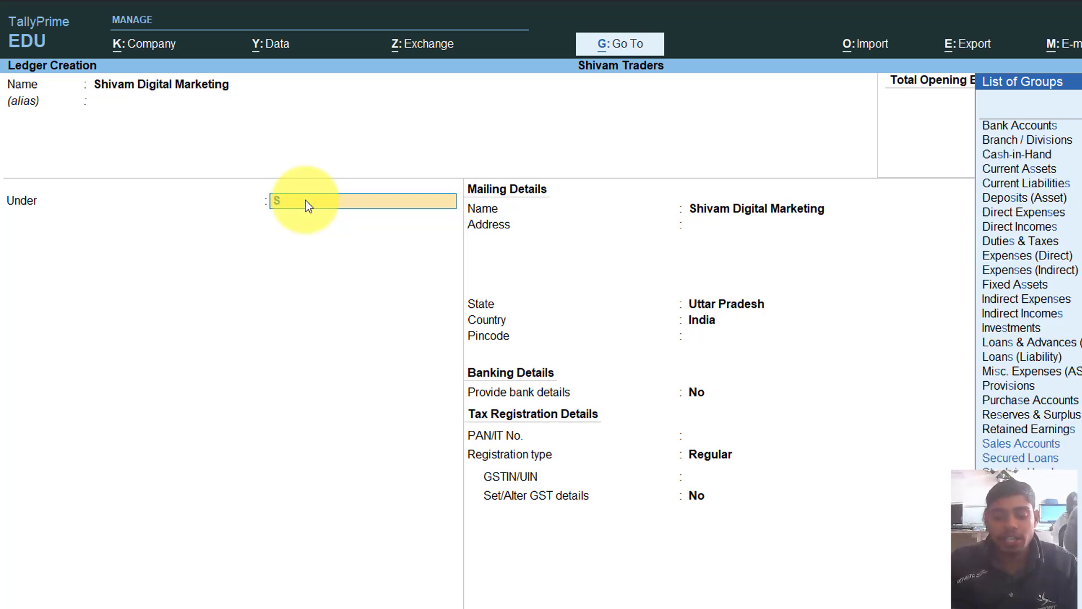
text(un)
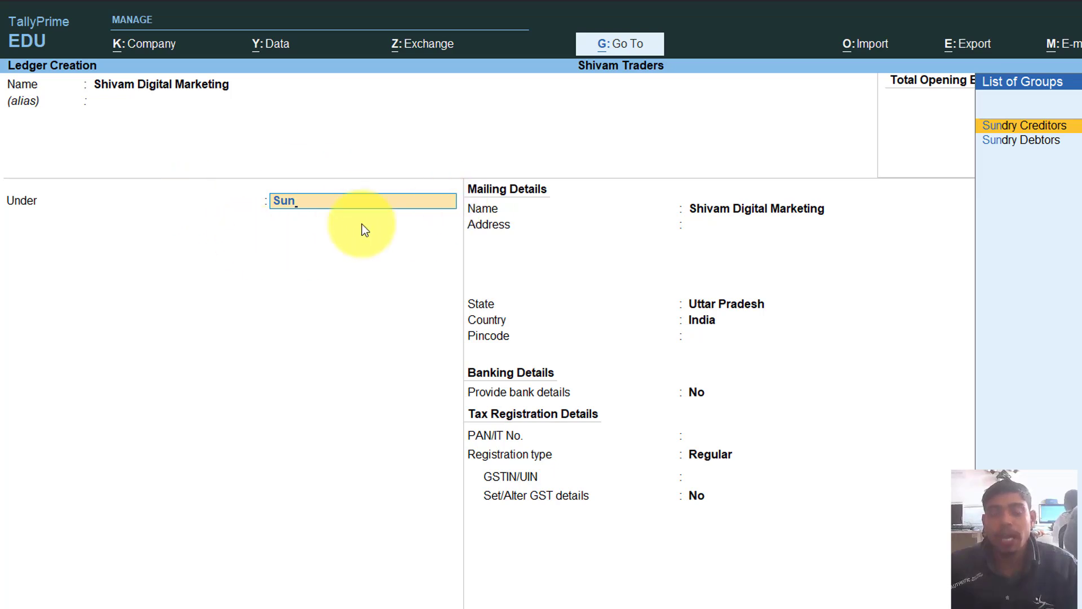
click(1016, 126)
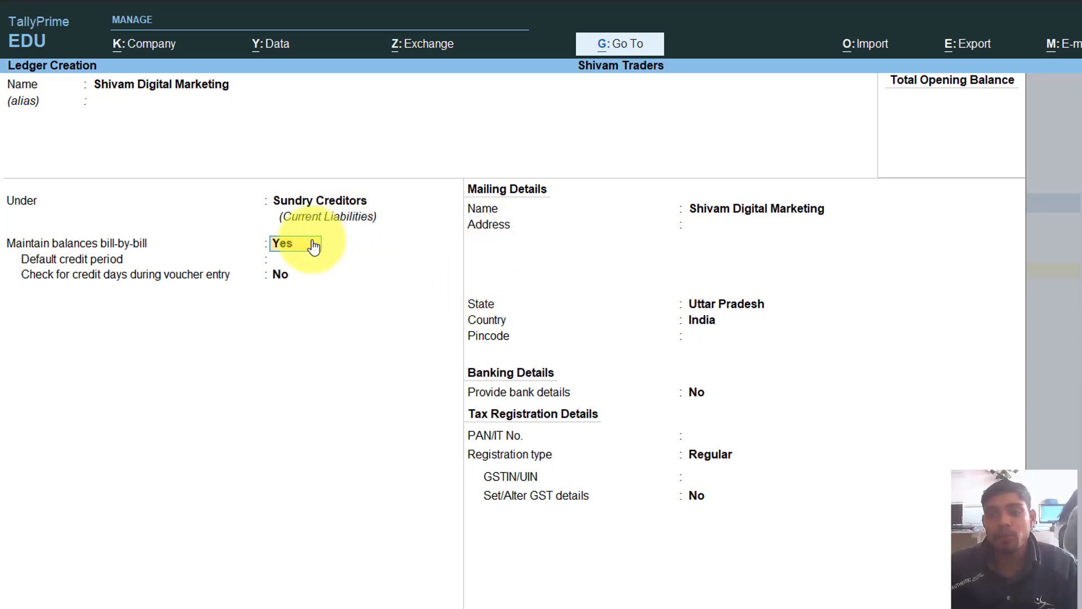
key(Return)
key(Return)
key(Return)
key(Return)
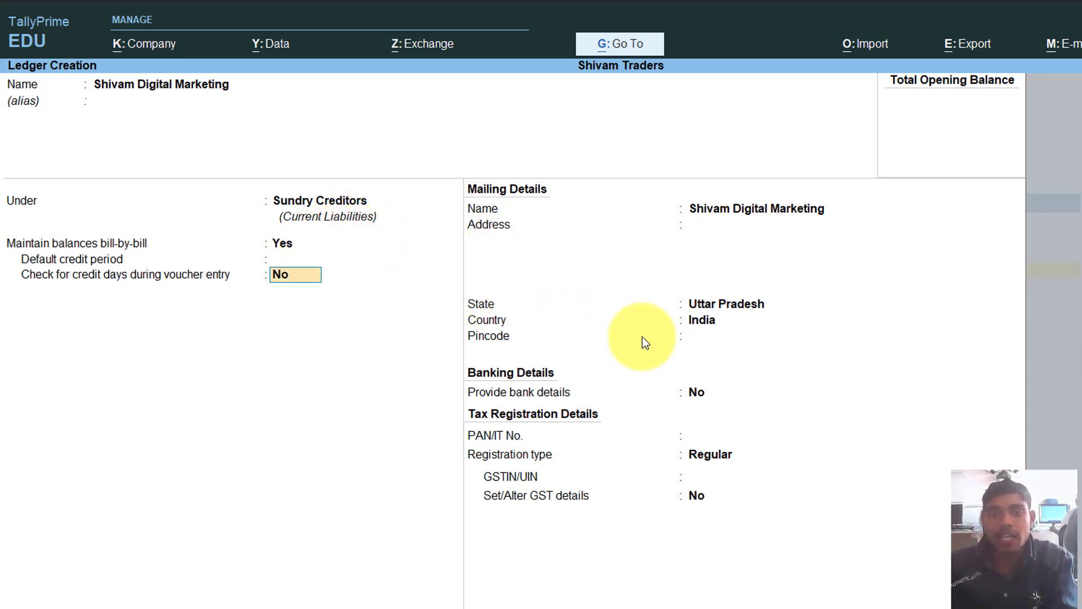
- Keep the ledger's mailing defaults and Regular registration type, enter its GSTIN/UIN and save the ledger
key(Return)
key(Return)
key(Return)
key(Return)
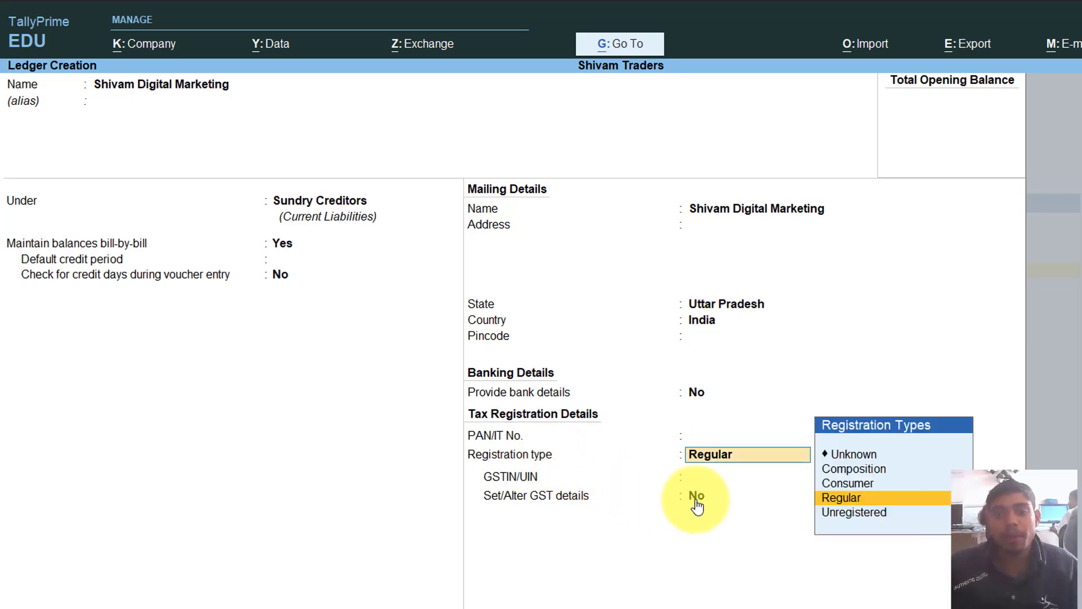
key(Return)
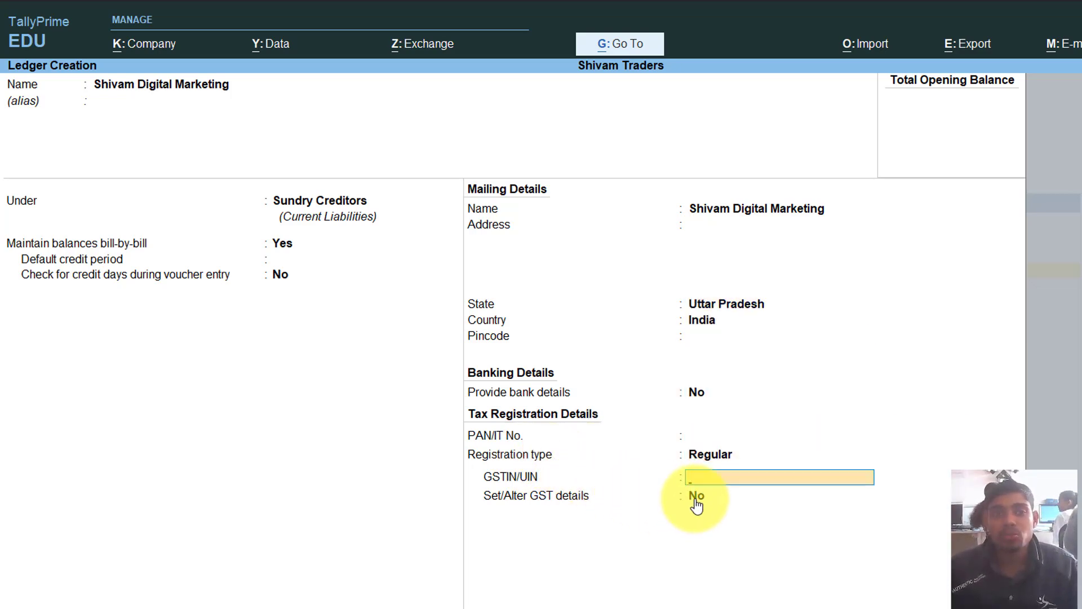
text(09)
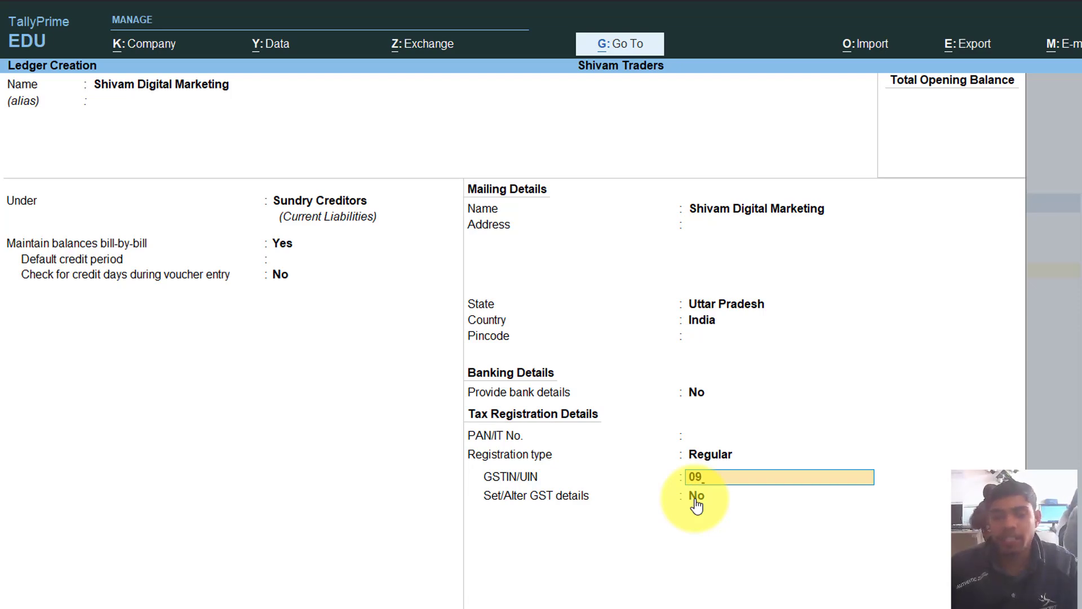
text(FGHGFFD456454)
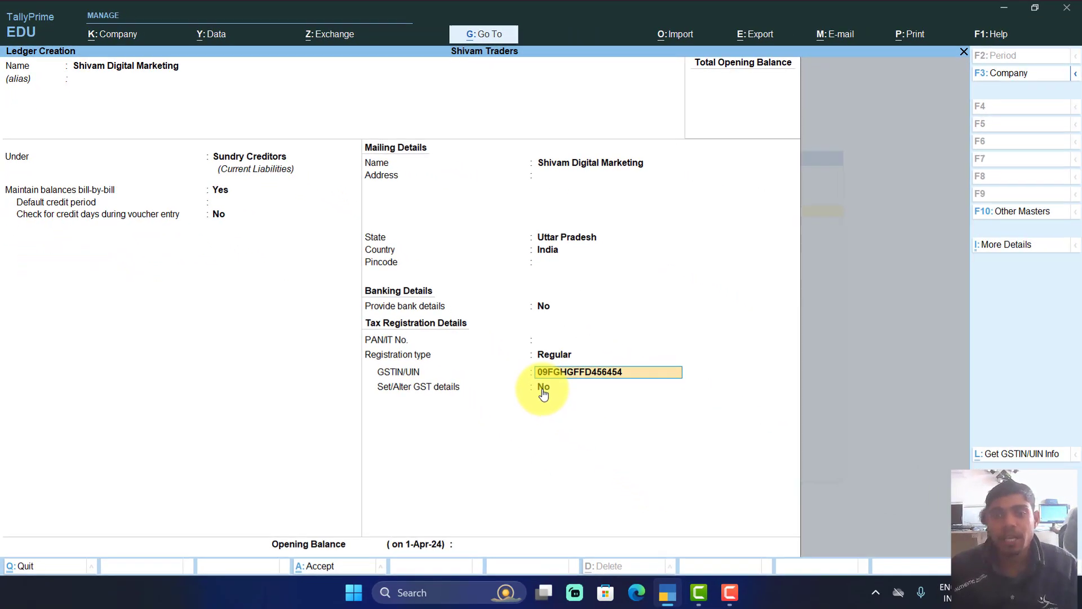
click(319, 566)
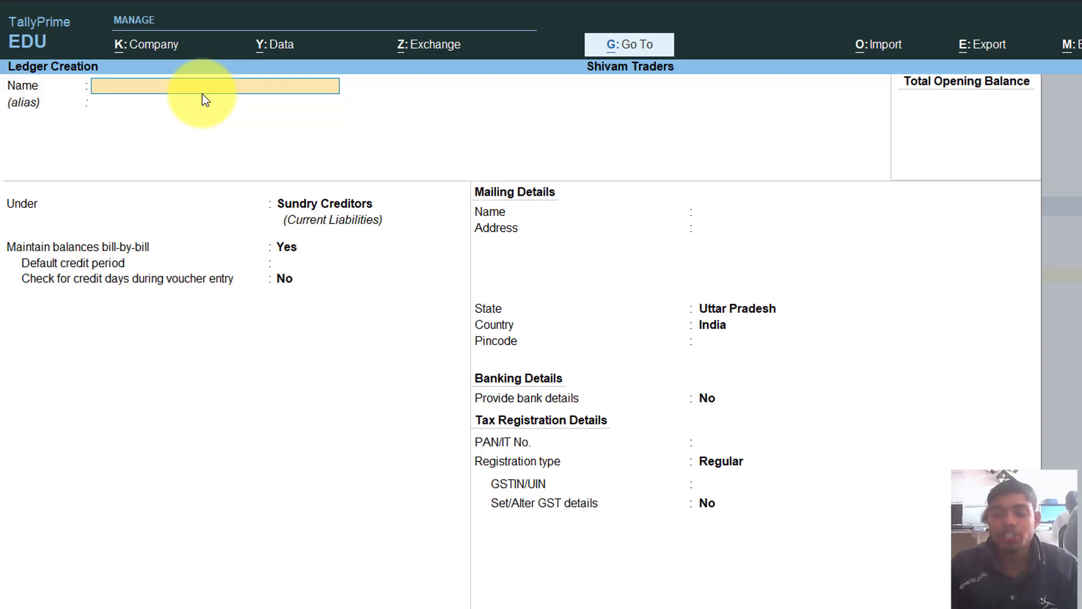
- Name the new ledger Digital Services Adverating and leave its alias blank
text(D)
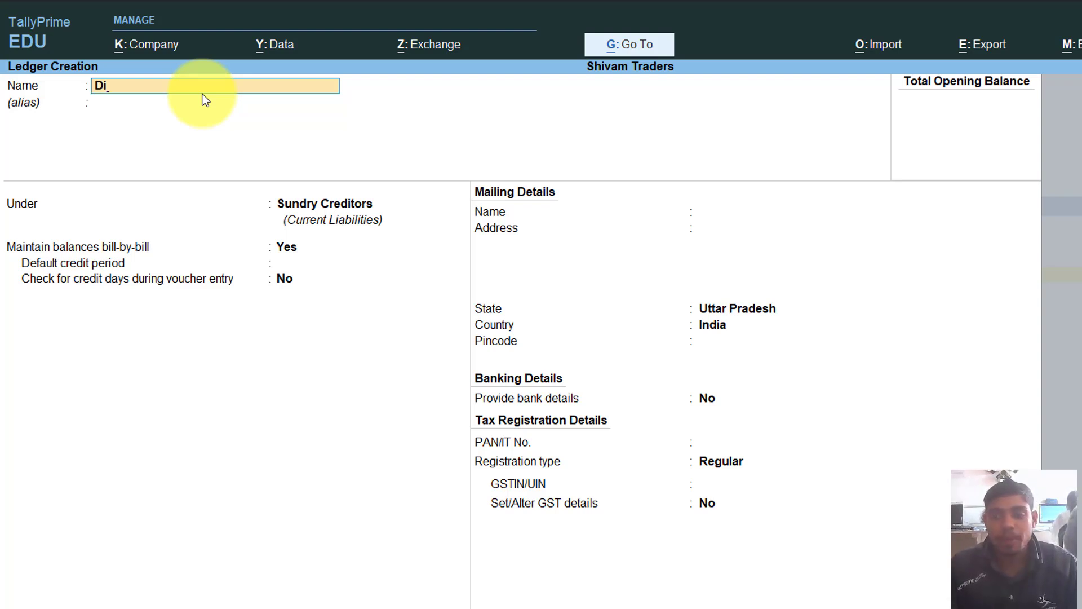
text(i)
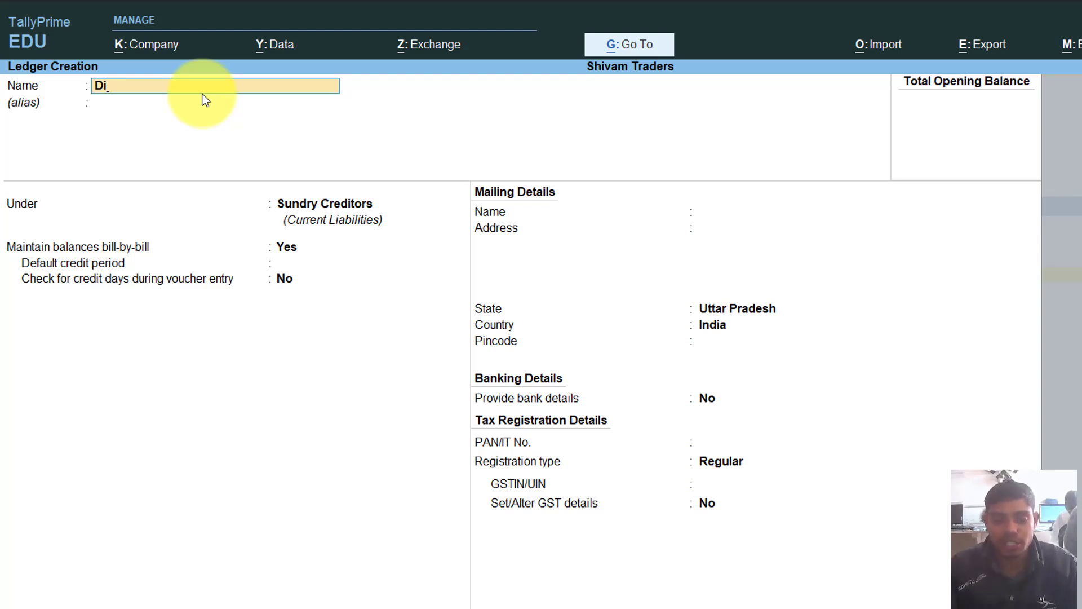
text(gital Se)
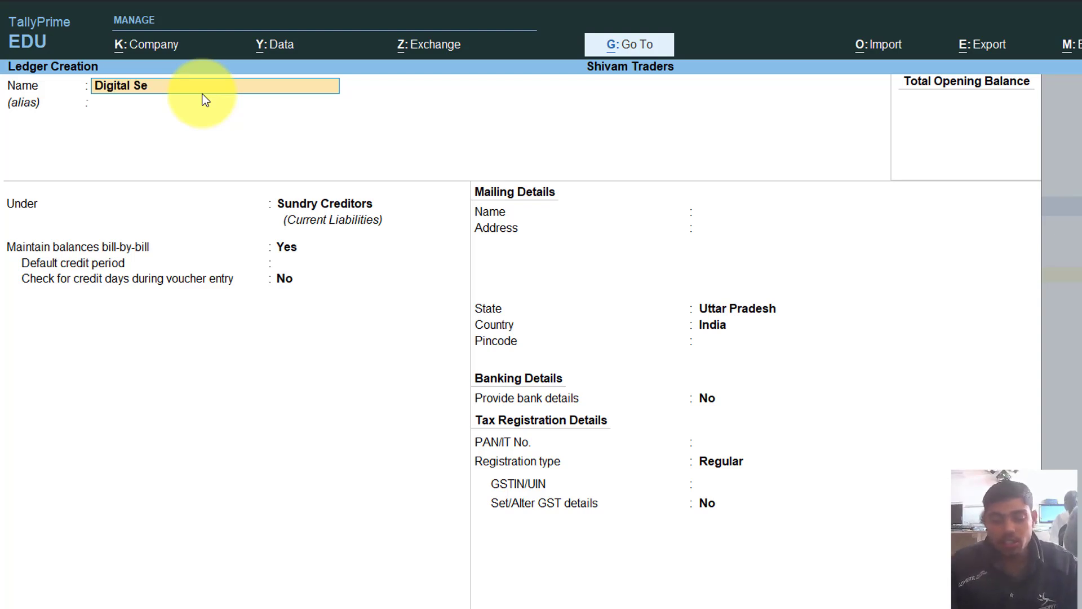
text(rvices)
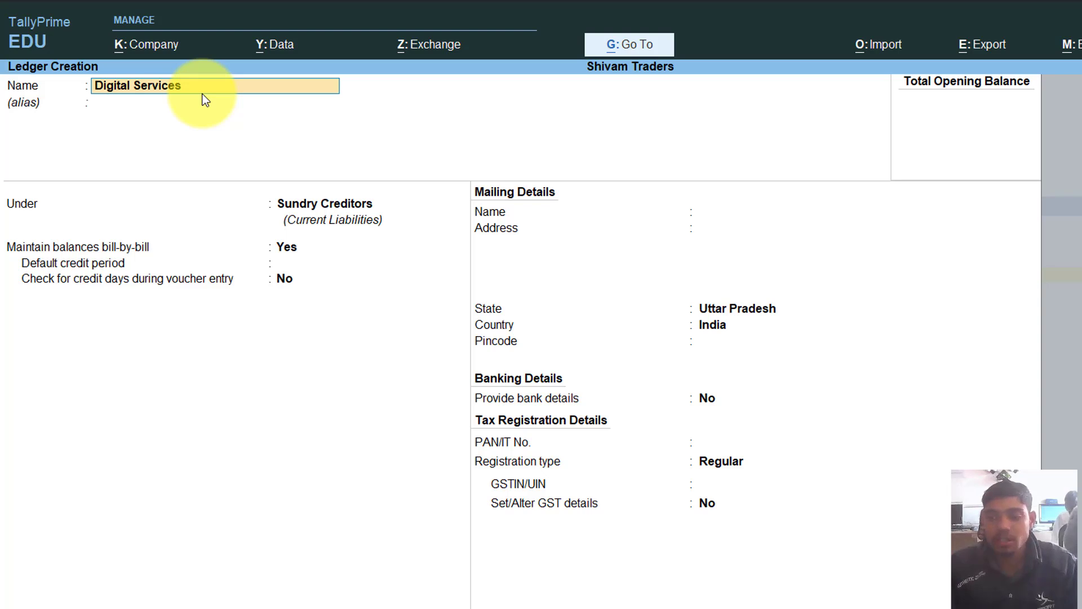
text( a)
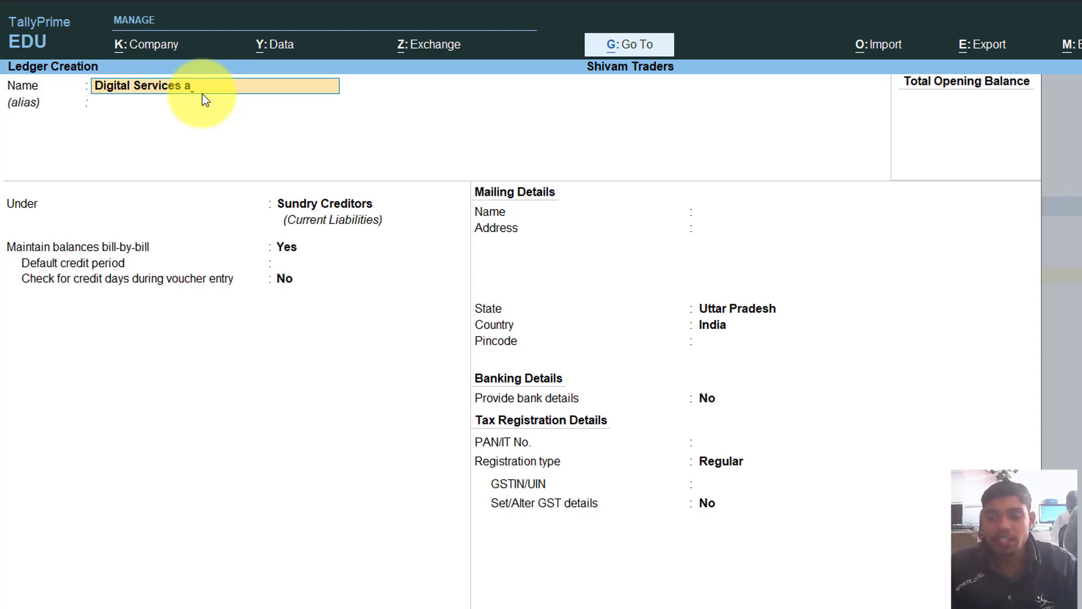
text(d)
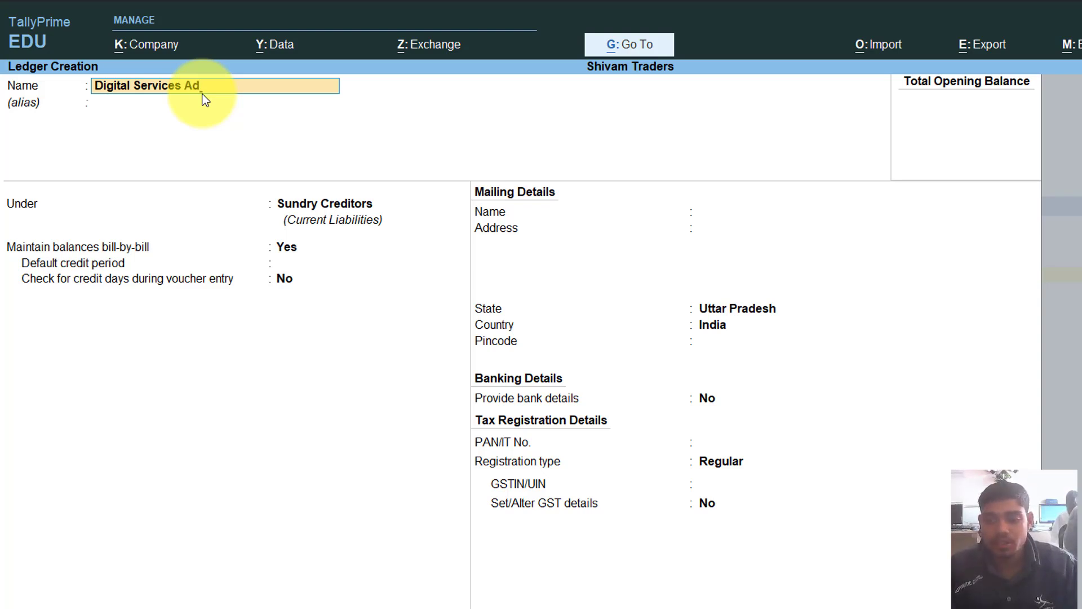
text(ve)
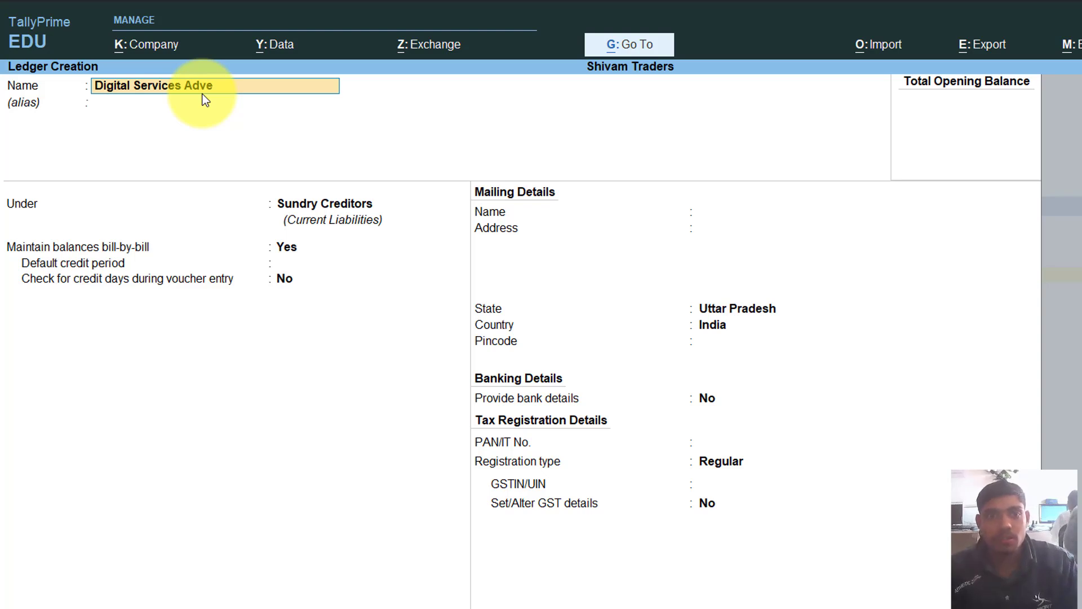
text(rating)
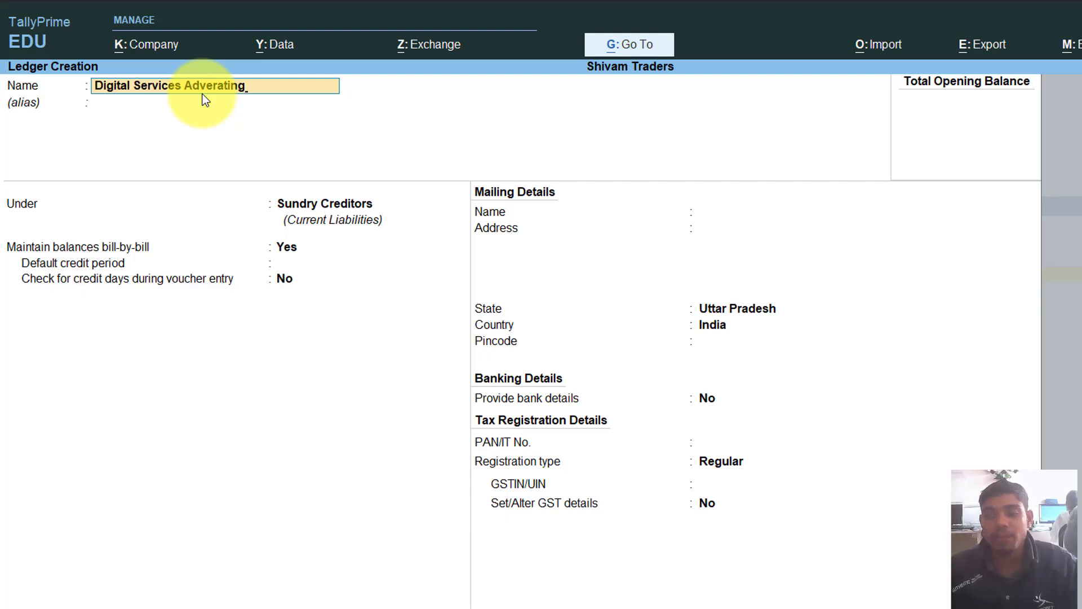
key(Return)
key(Return)
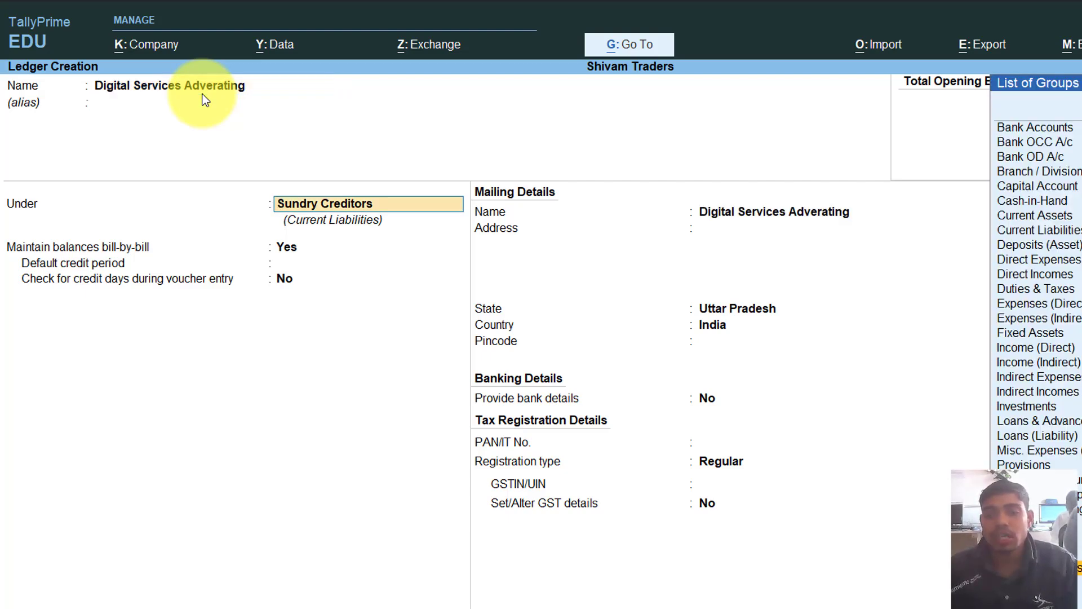
- Place the Digital Services Adverating ledger under Indirect Expenses with the ledger type Not Applicable
text(In)
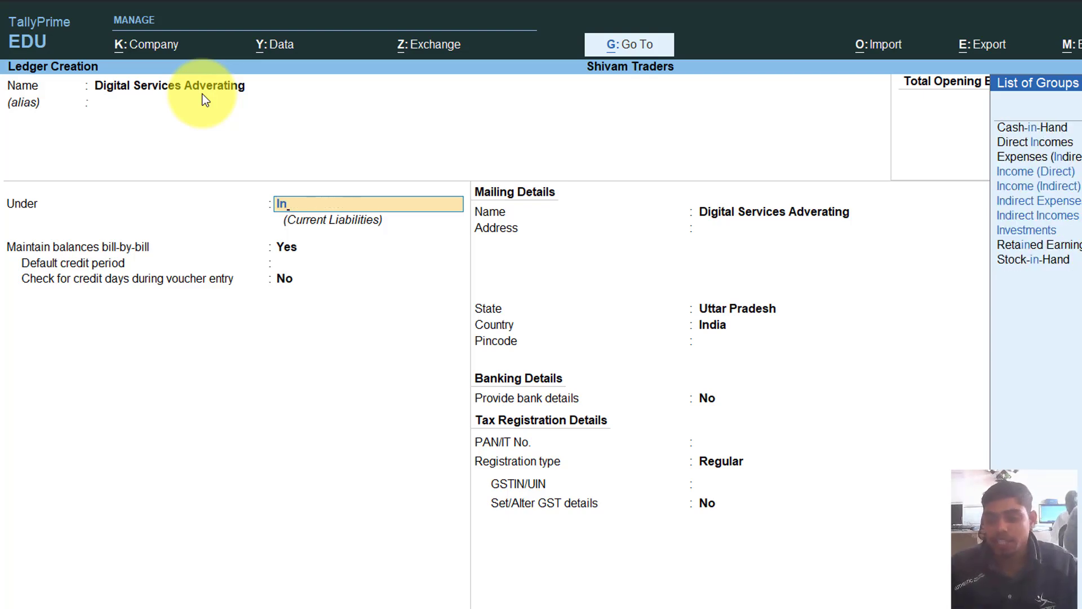
key(Down)
key(Down)
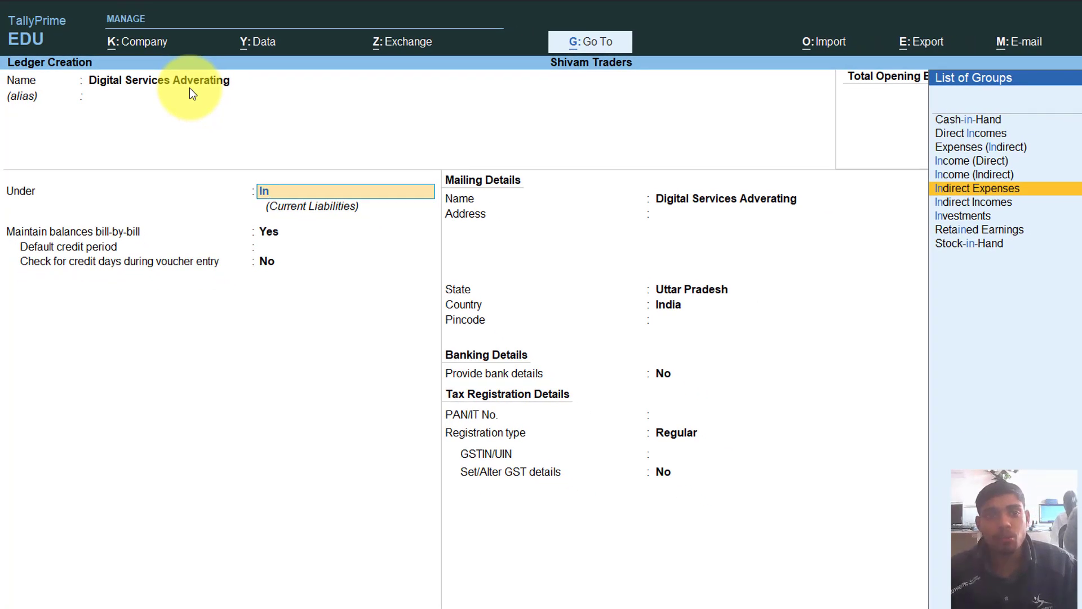
key(Return)
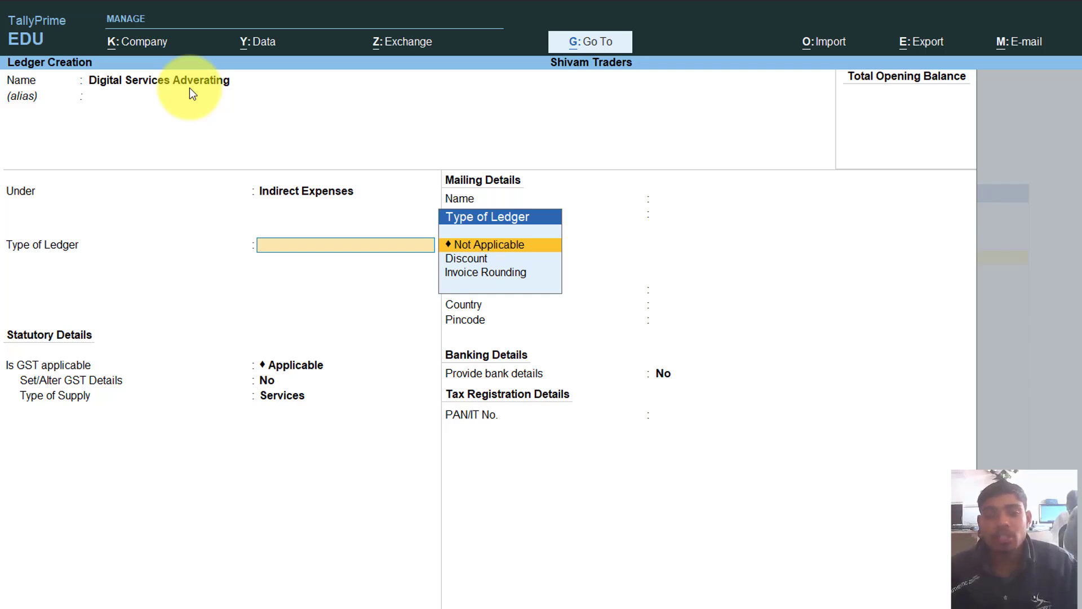
key(Return)
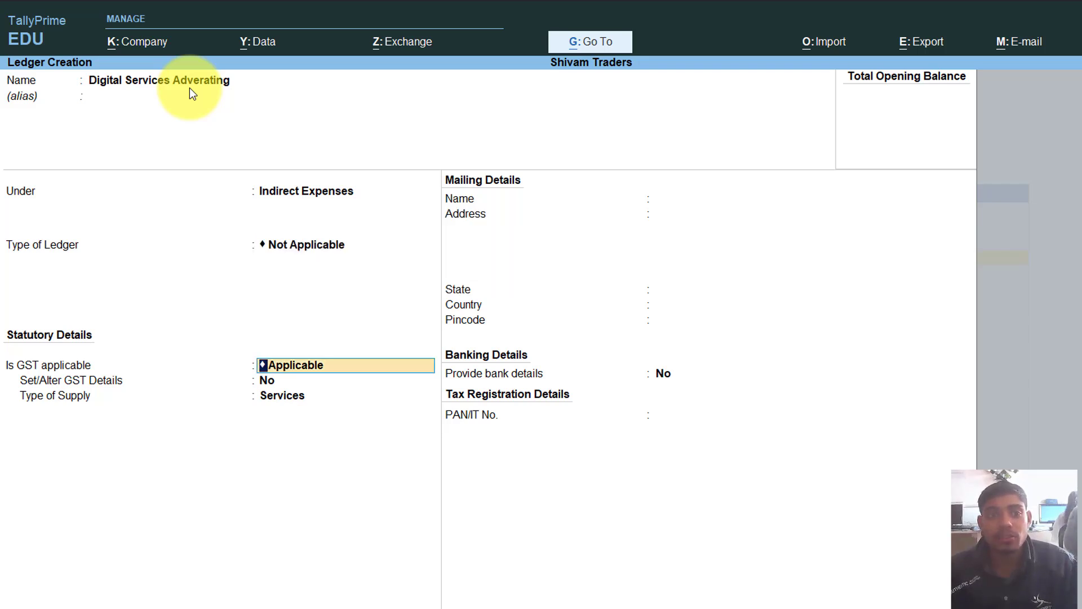
- Keep GST applicable and start the ledger's GST details with description Services, HSN/SAC 45758 and nature of transaction Not Applicable
key(Return)
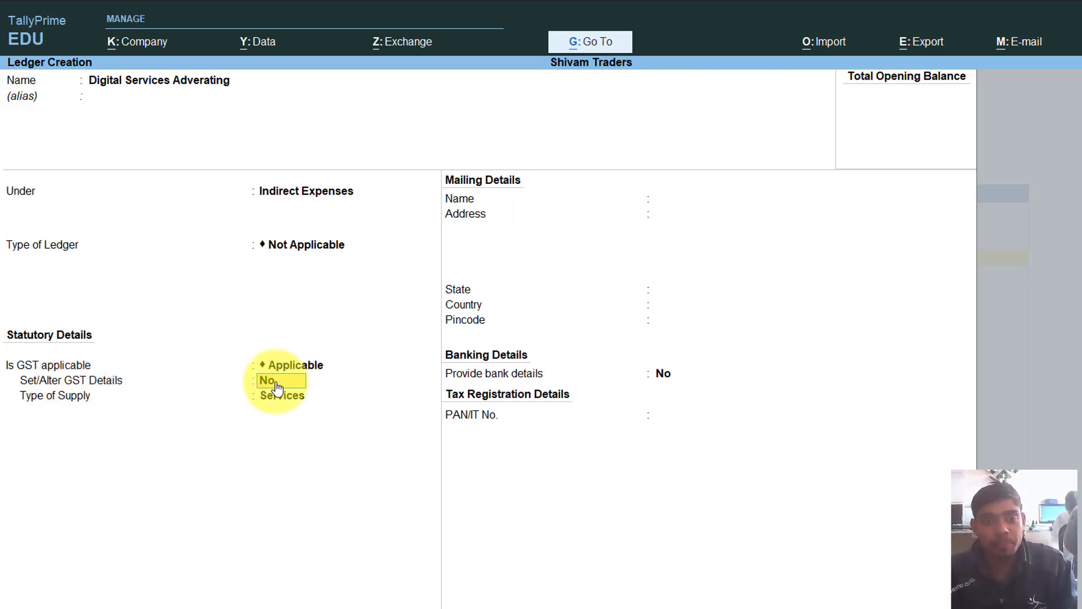
key(y)
key(Return)
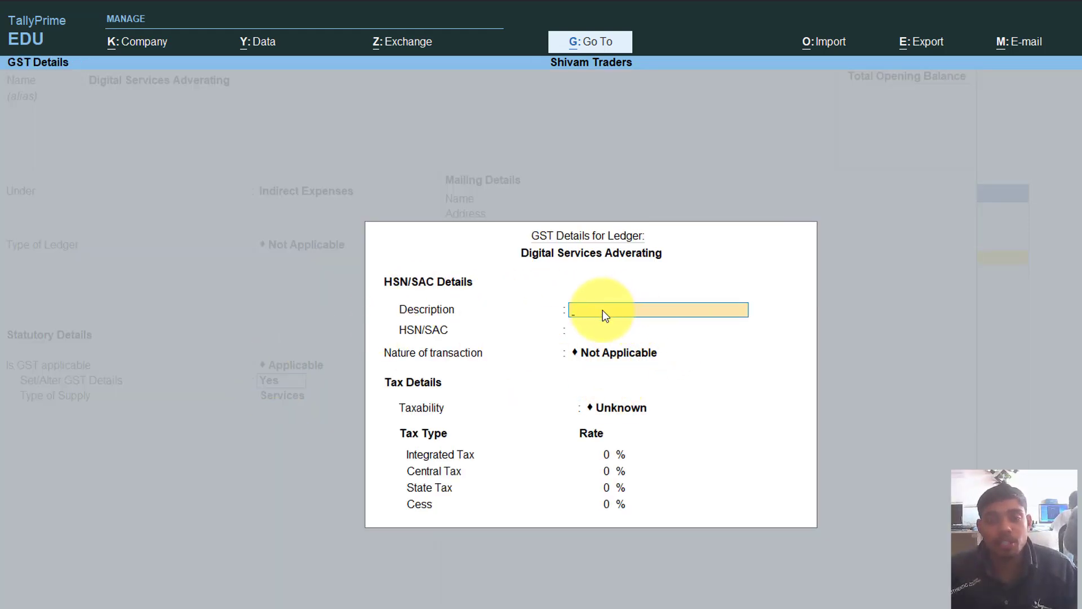
text(Se)
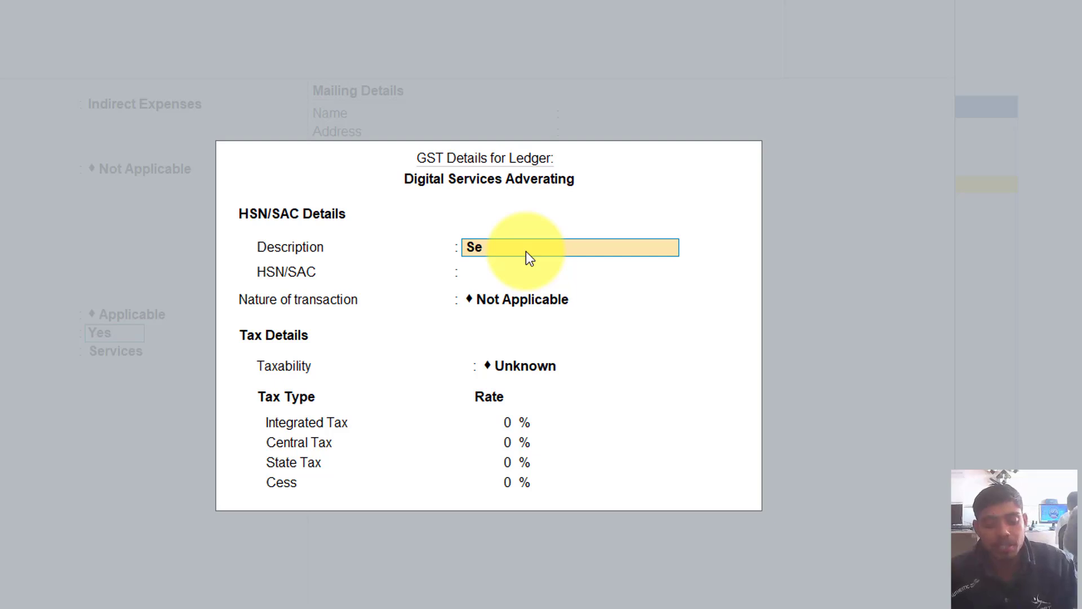
text(rvices)
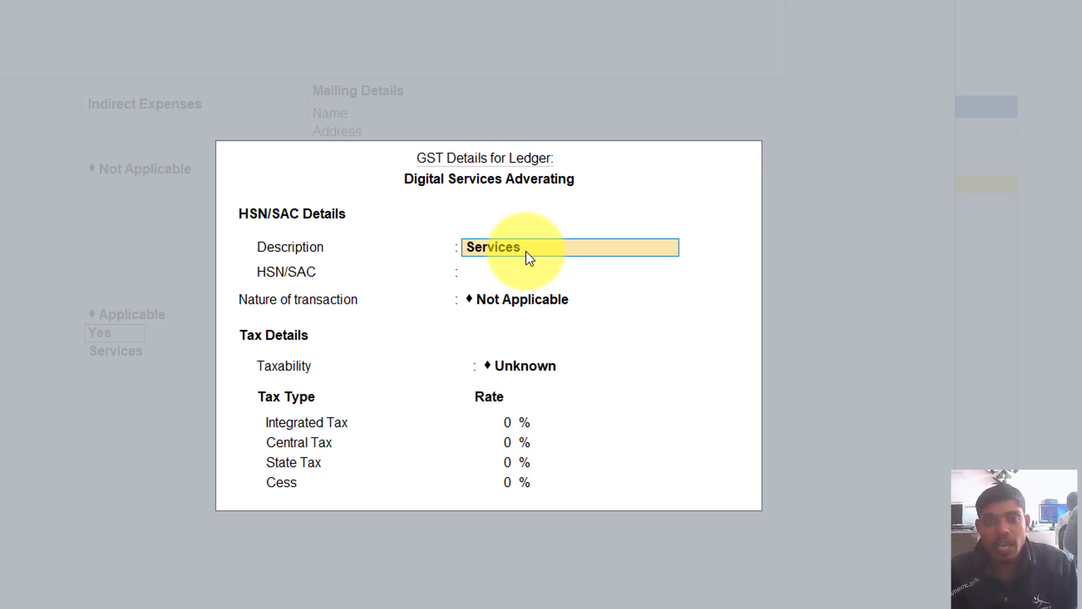
key(Return)
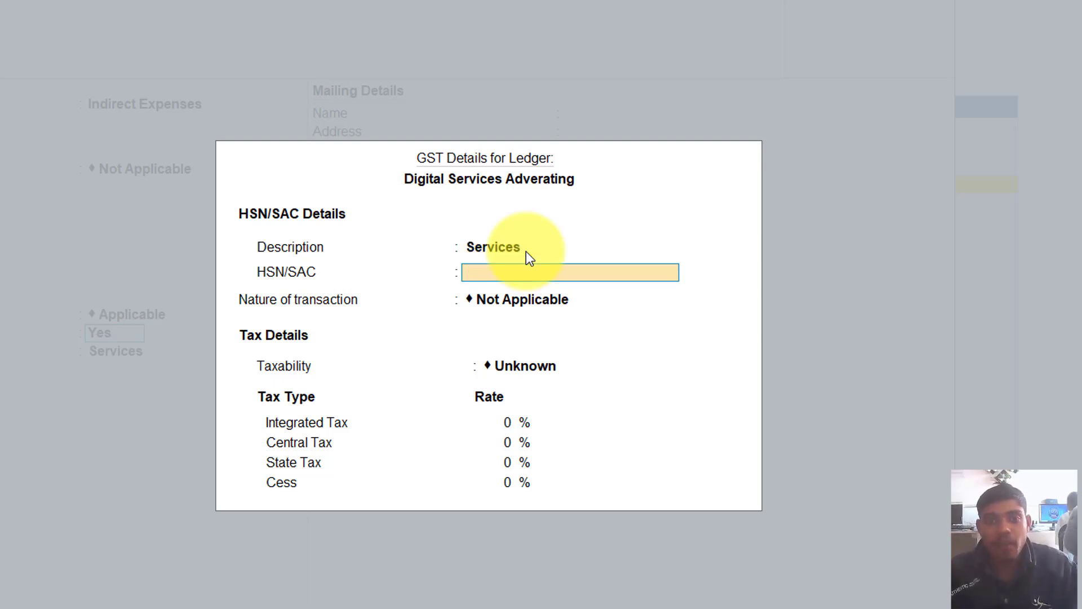
text(45758)
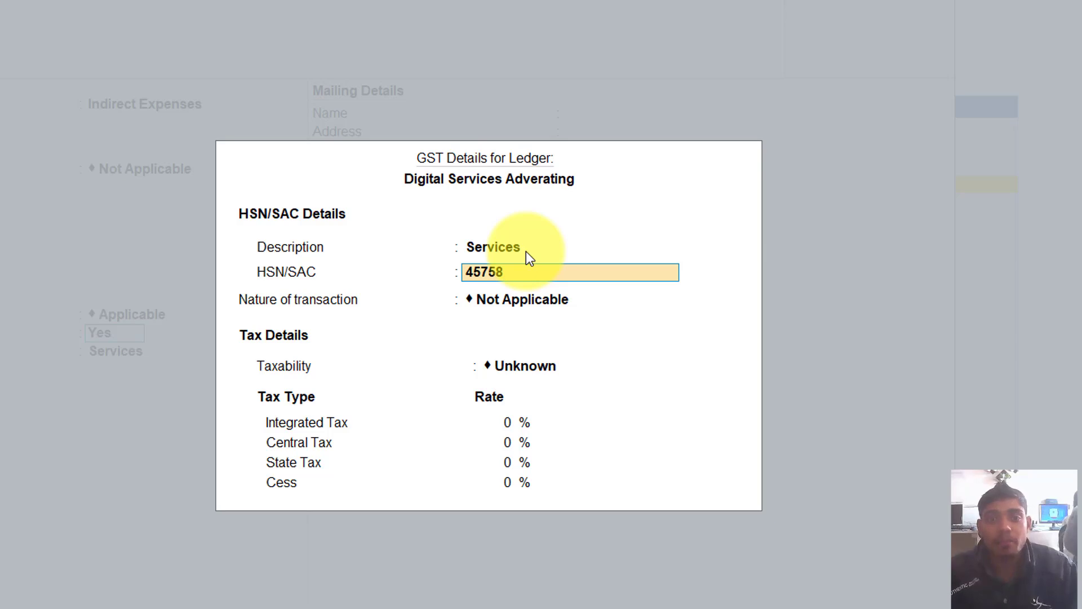
key(Return)
key(Return)
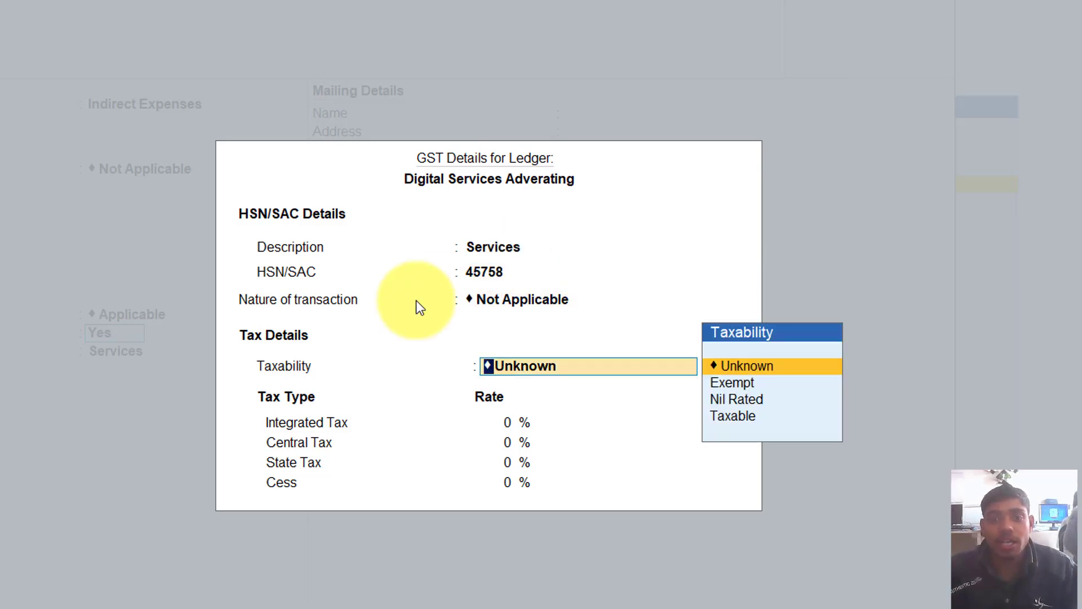
- Make the ledger Taxable at 18% integrated tax, and save it with Services as the type of supply
click(720, 419)
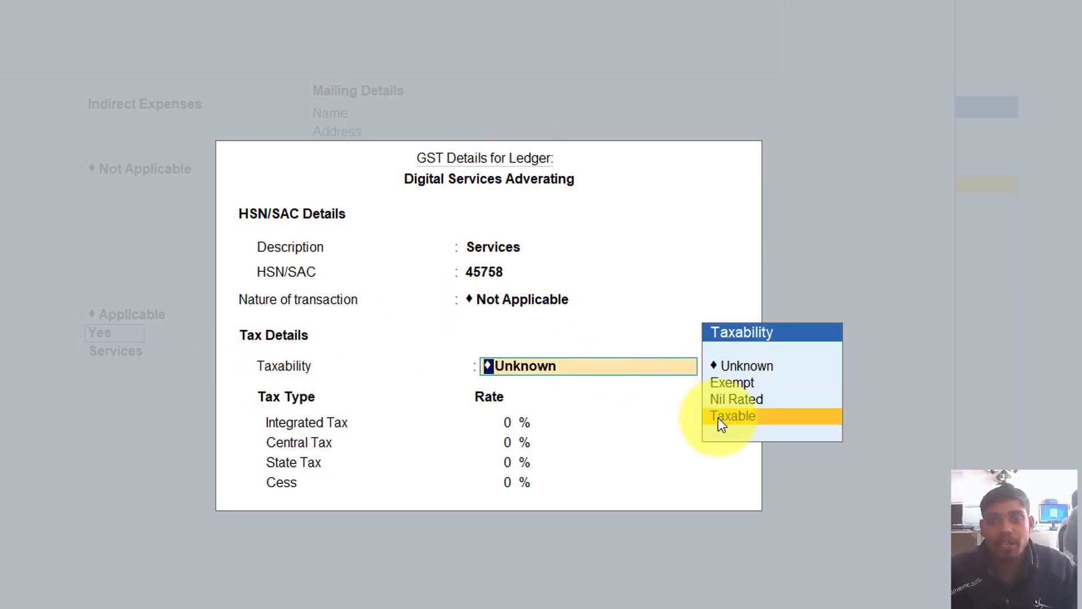
click(718, 417)
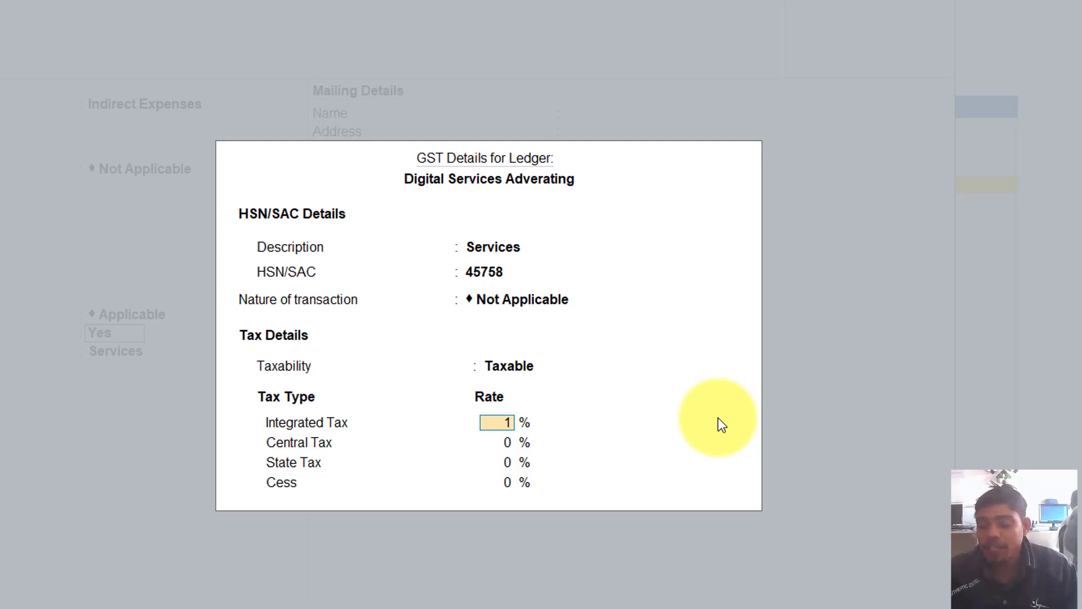
text(18)
key(Return)
key(Return)
key(Return)
key(Return)
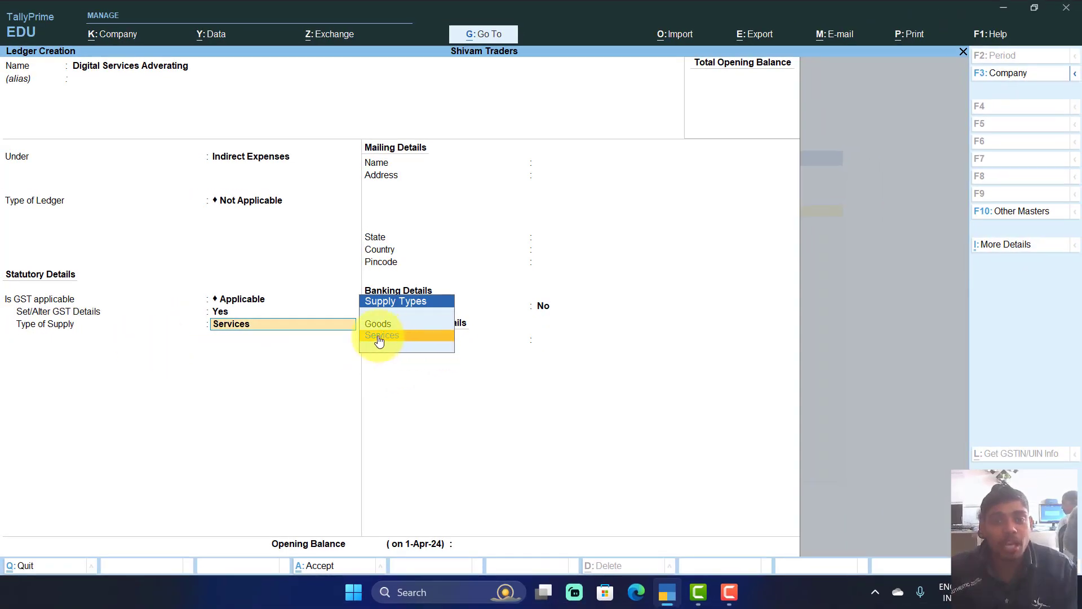
click(379, 337)
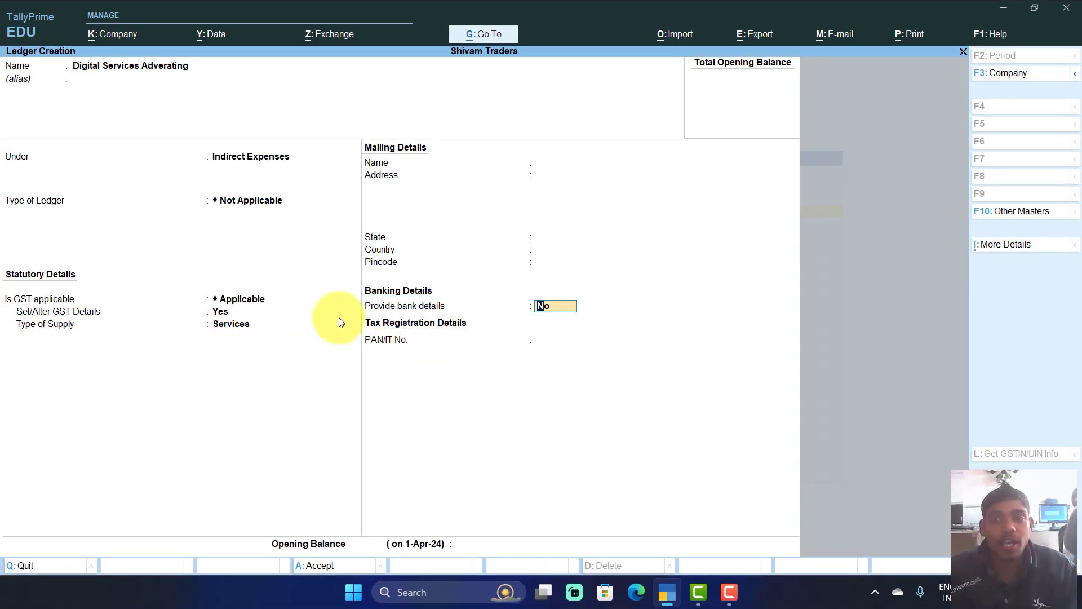
click(326, 564)
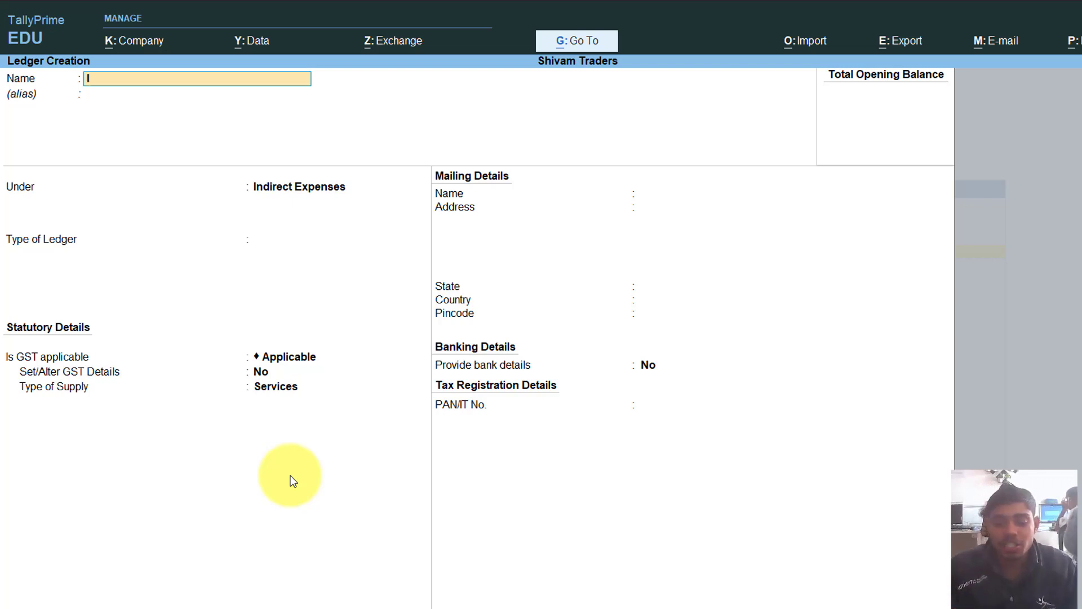
- Name the next new ledger Installtion Services and leave its alias blank
text(ns)
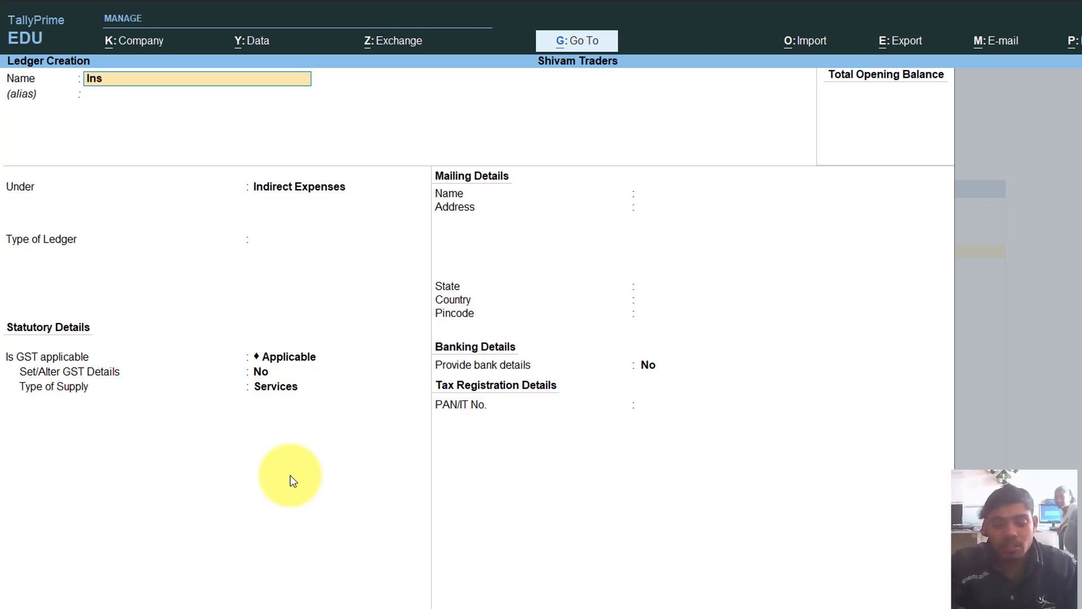
text(talltio)
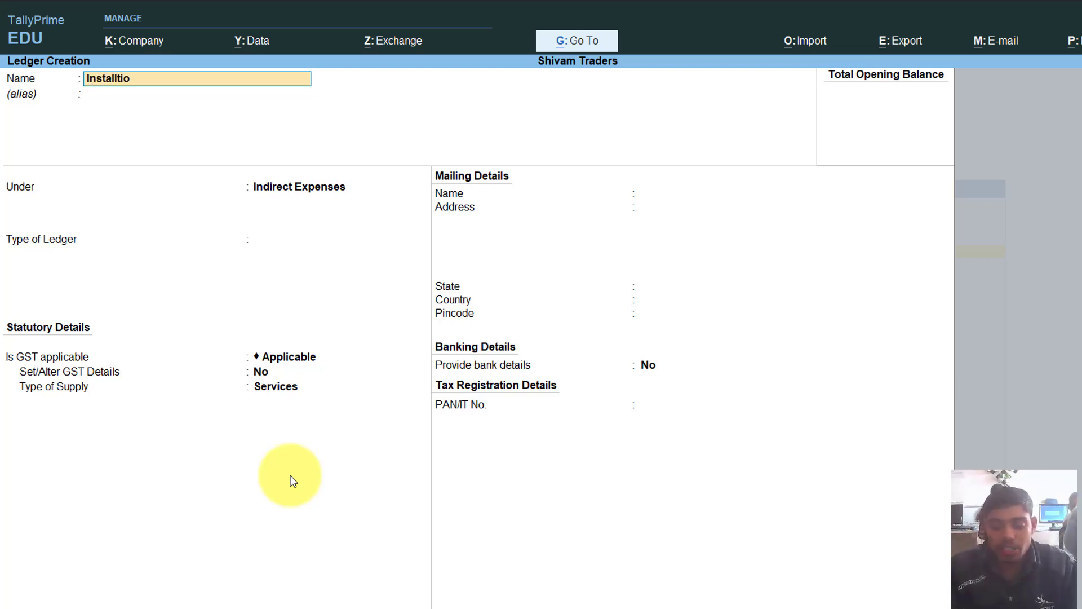
text(n Services)
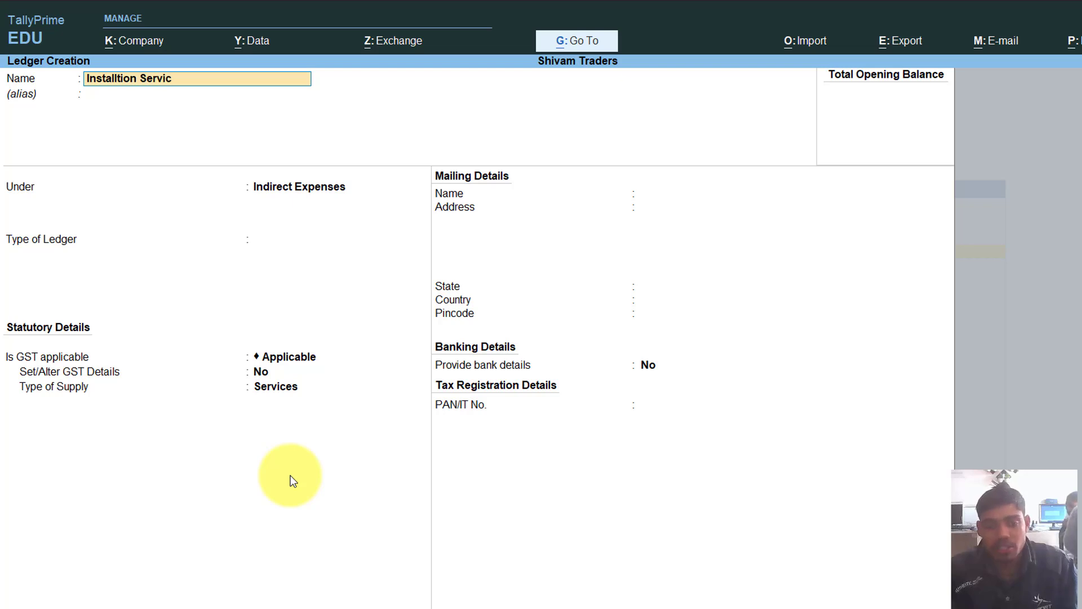
key(Return)
key(Return)
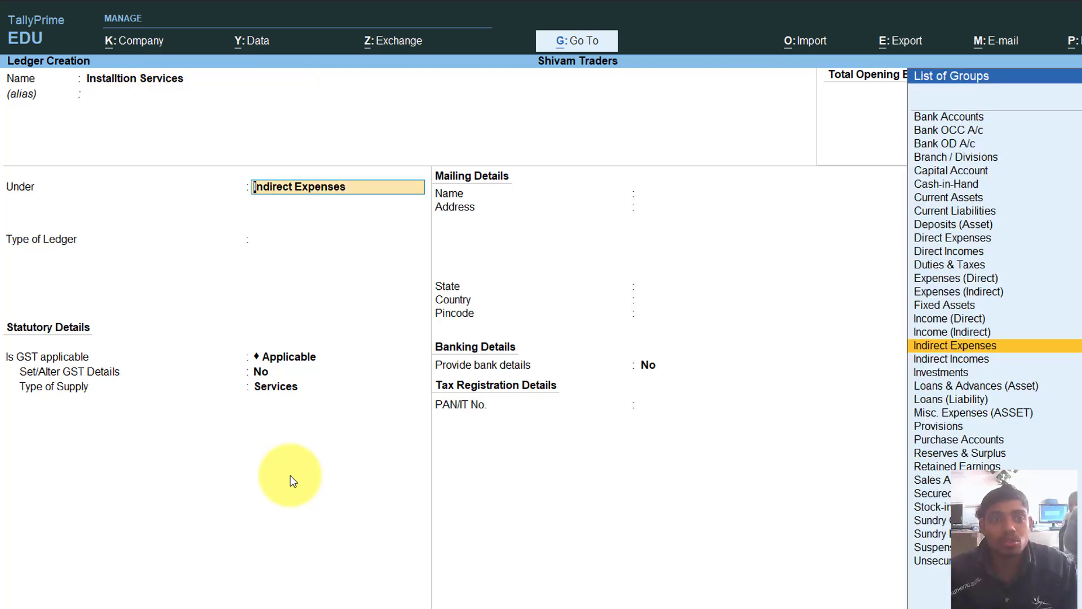
- Place the Installtion Services ledger under Indirect Incomes with the ledger type Not Applicable
text(In)
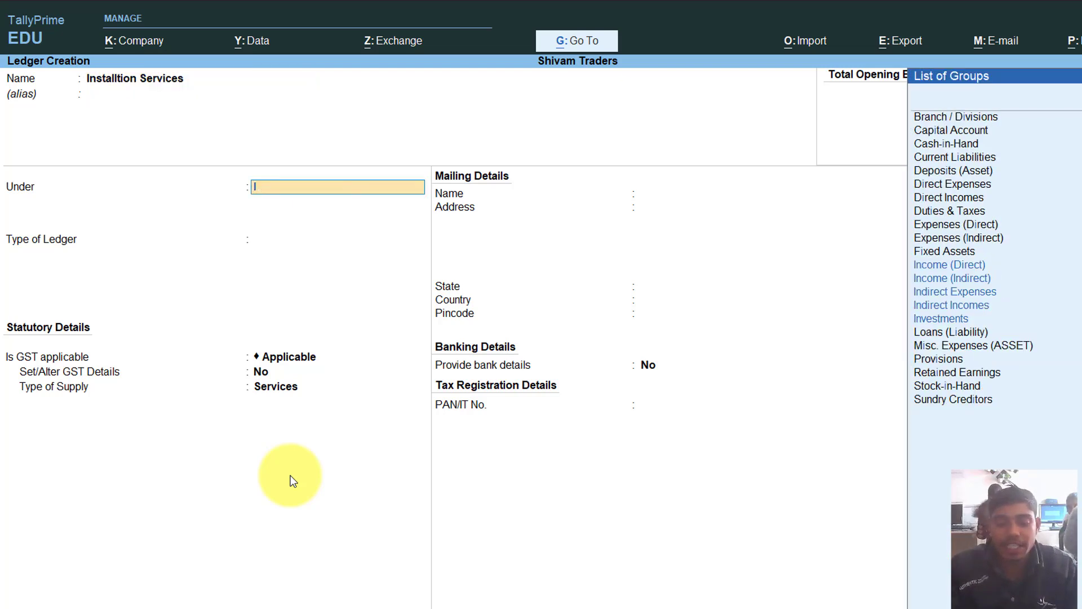
key(Down)
key(Down)
key(Down)
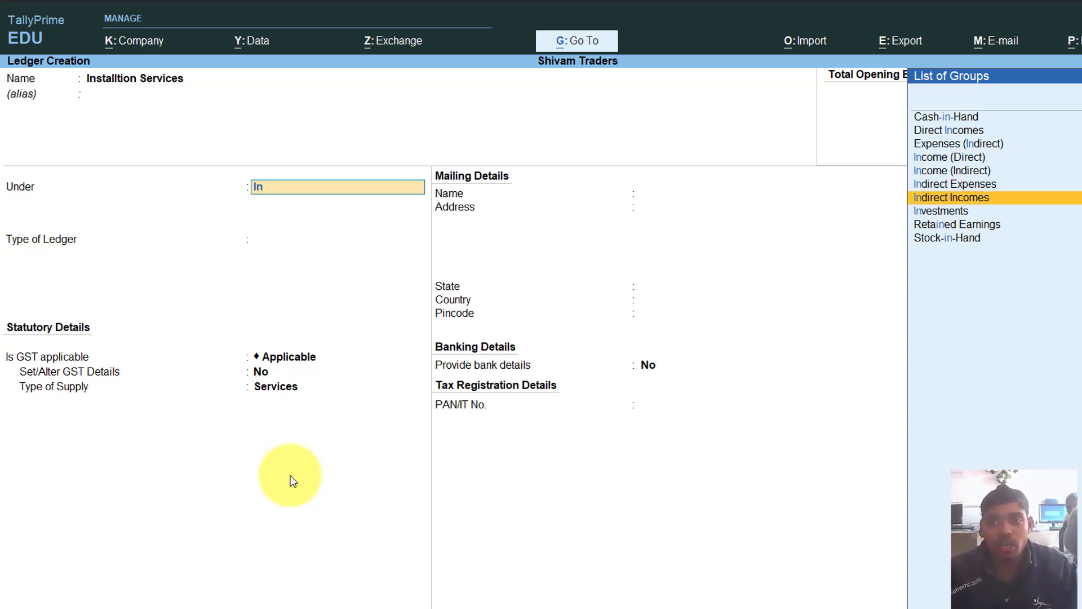
key(Return)
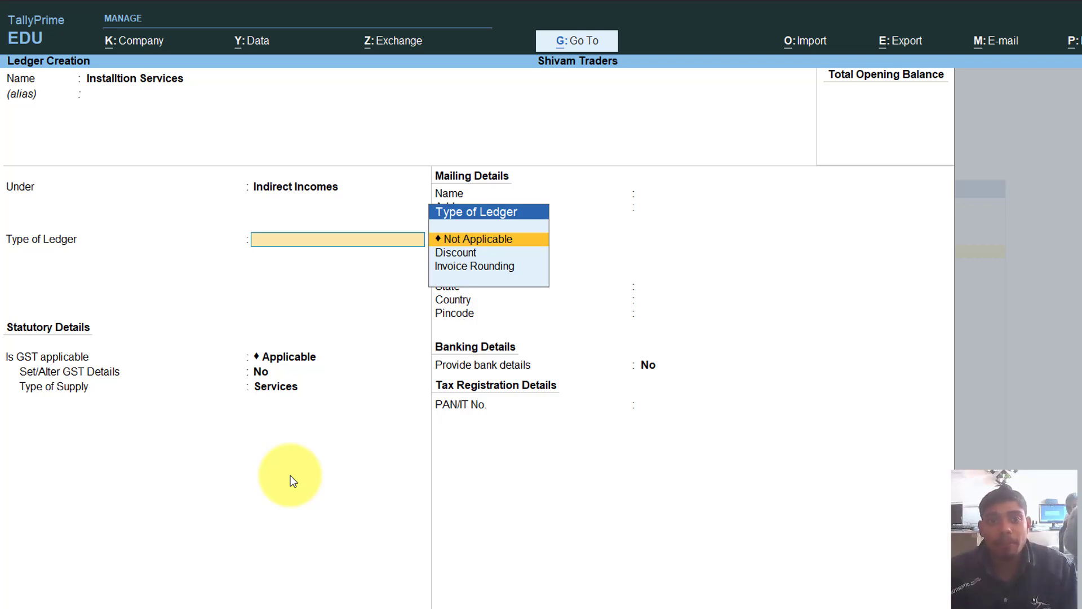
key(Return)
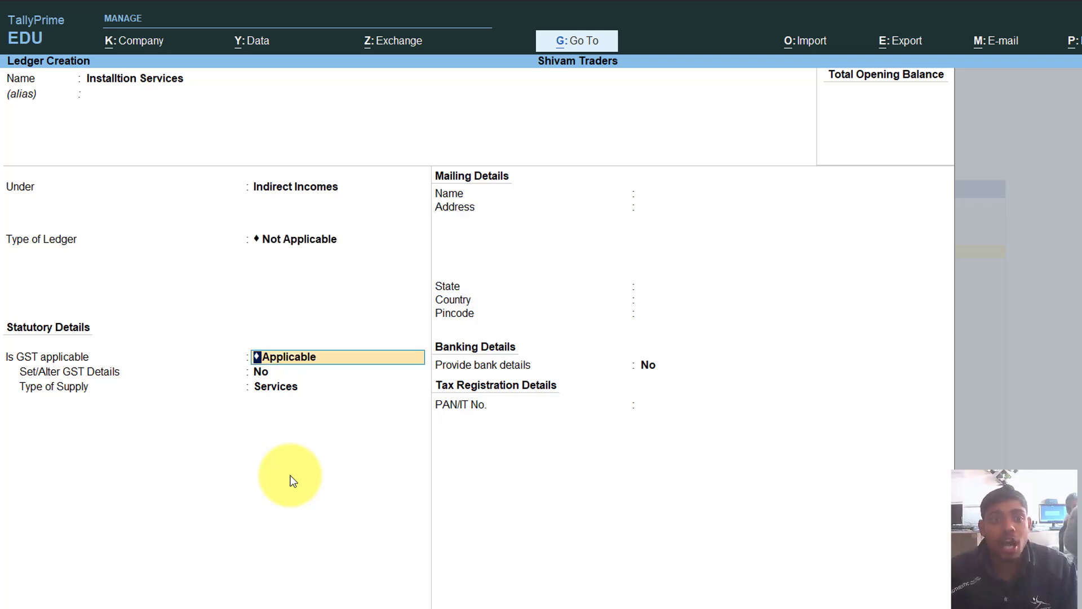
- Keep GST applicable and fill the ledger's GST details with description Sales Service, HSN/SAC 4515 and nature of transaction Not Applicable
key(Return)
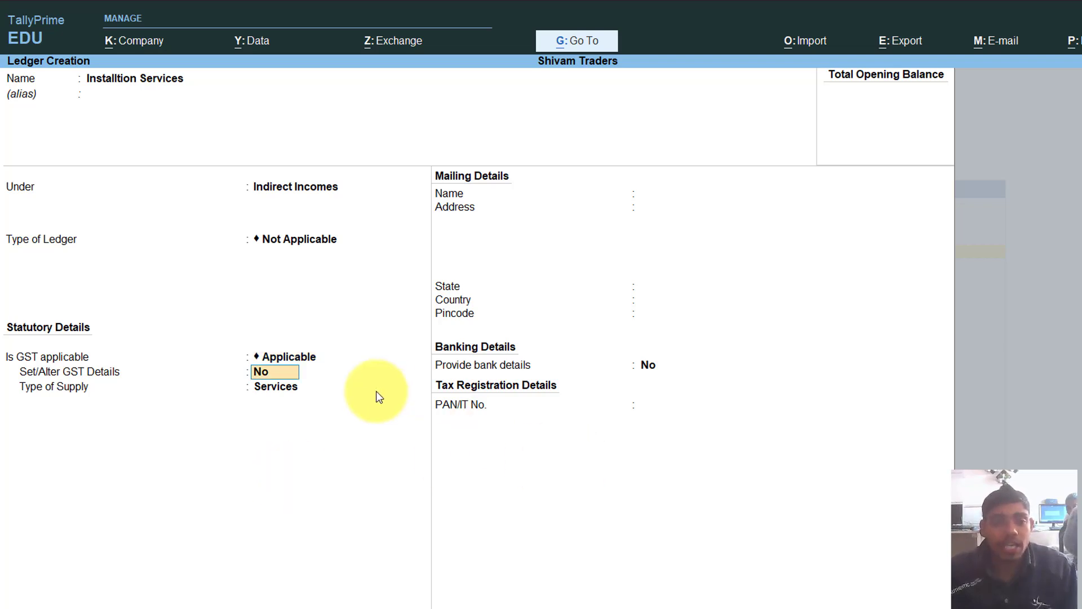
text(y)
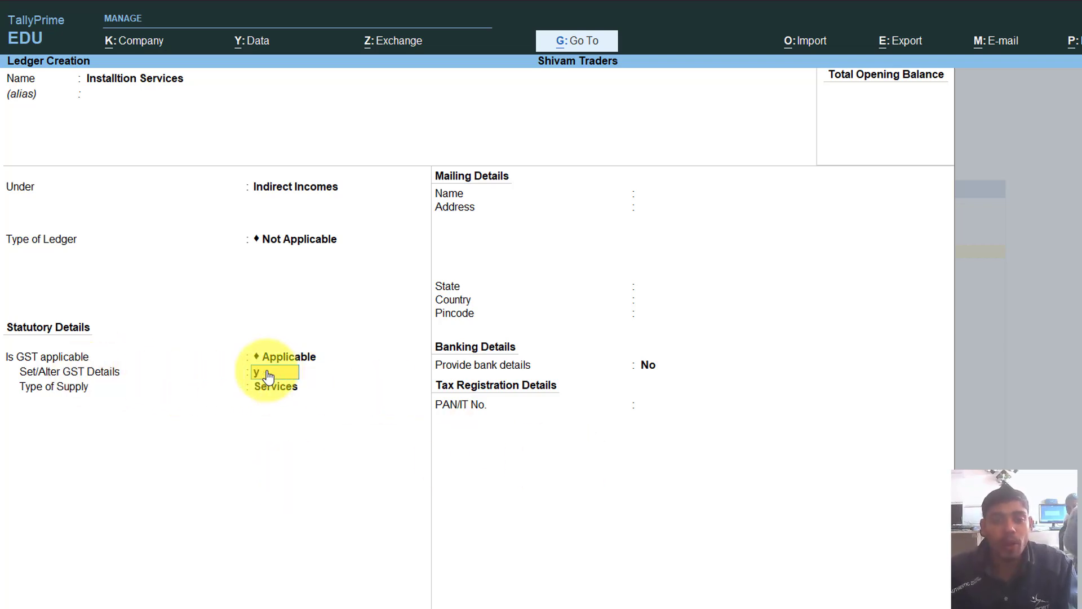
key(Return)
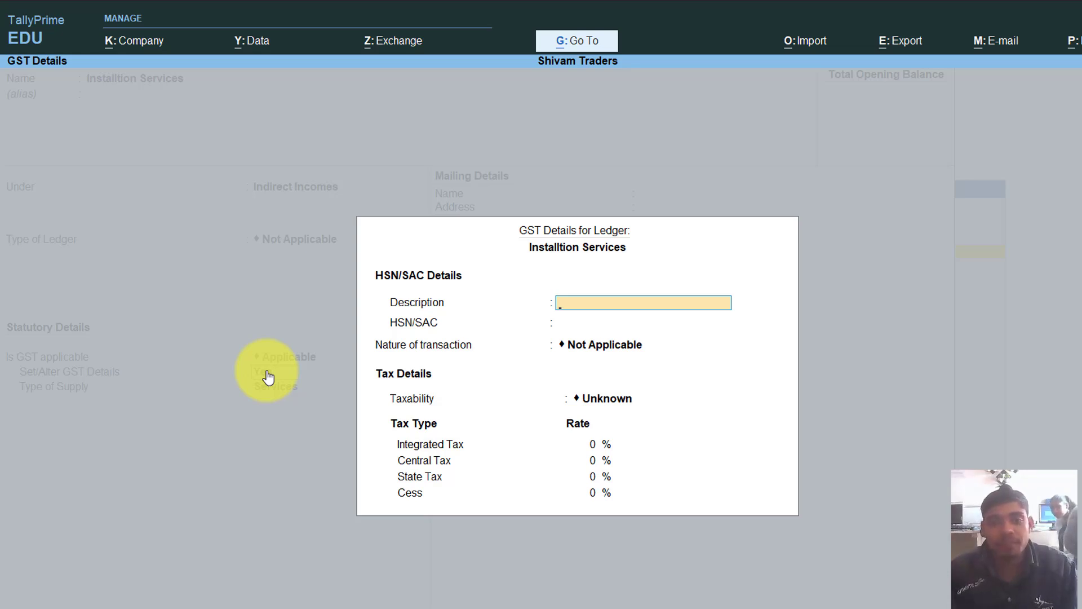
text(Sales)
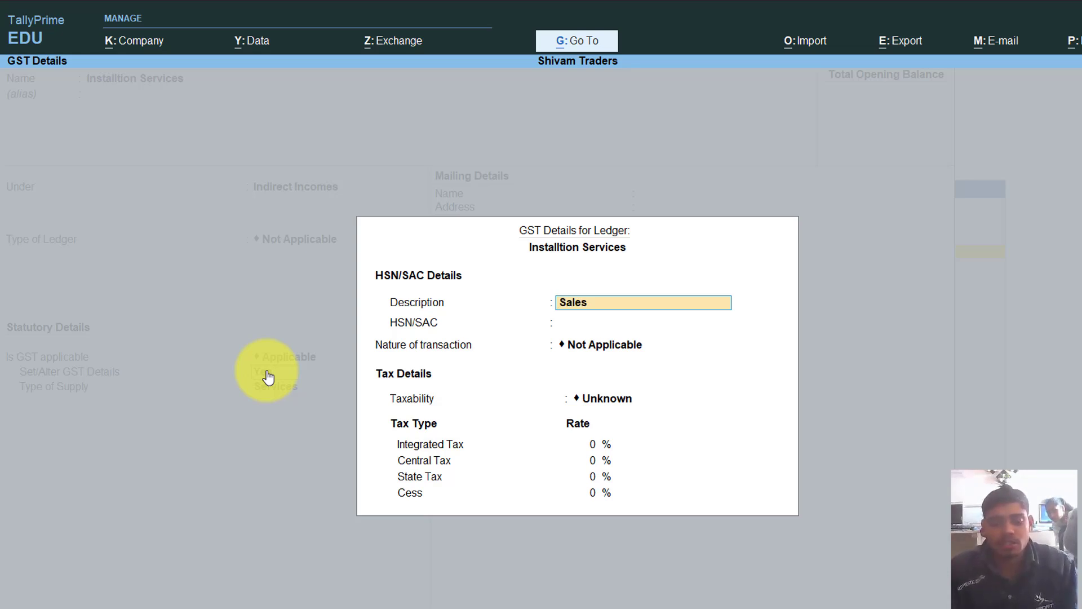
text( Service)
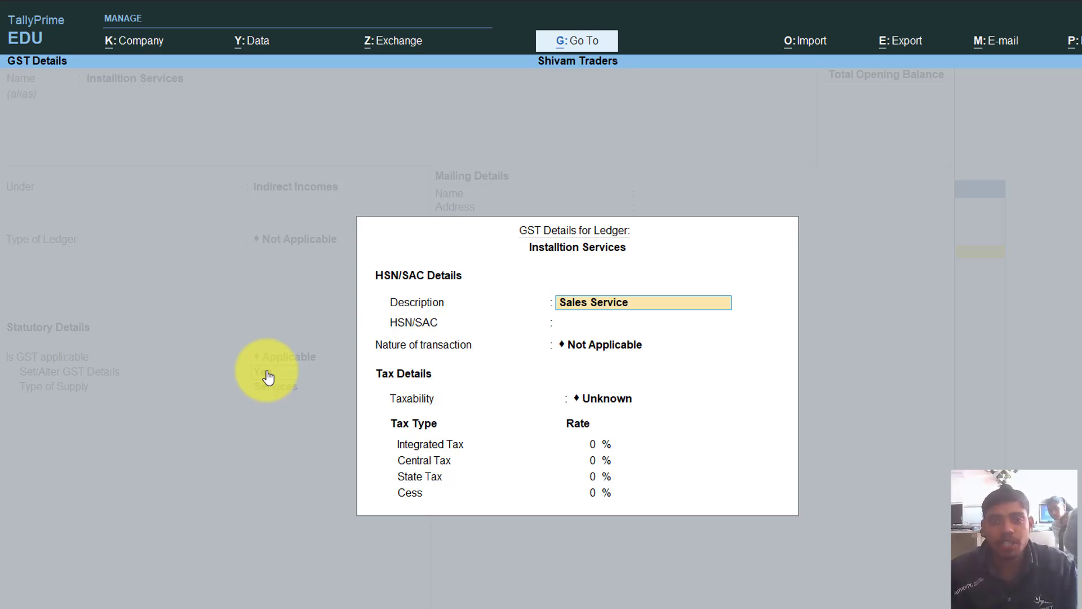
key(Return)
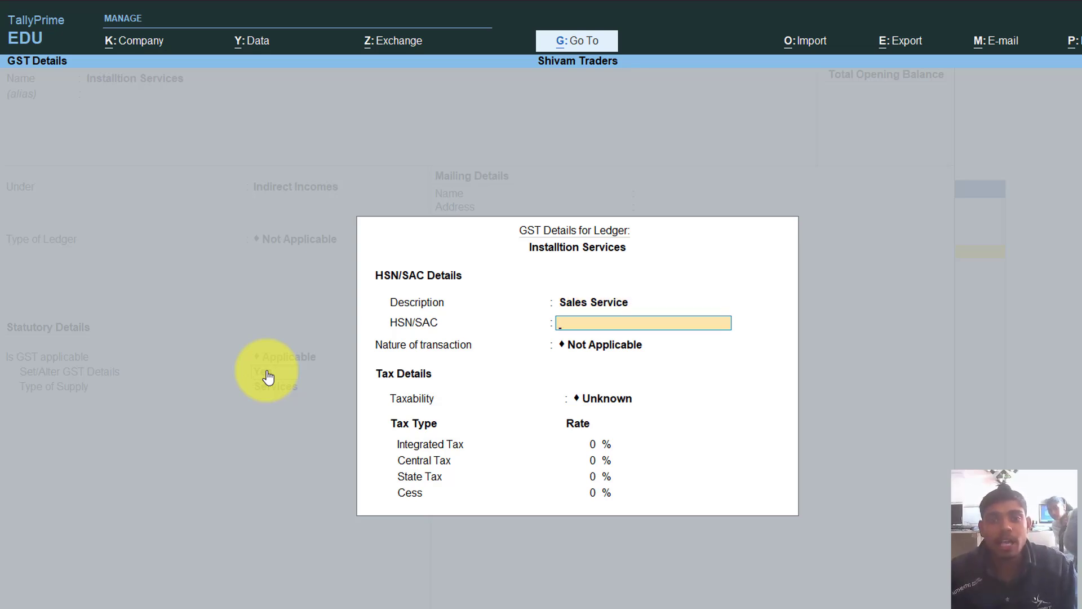
key(Return)
key(BackSpace)
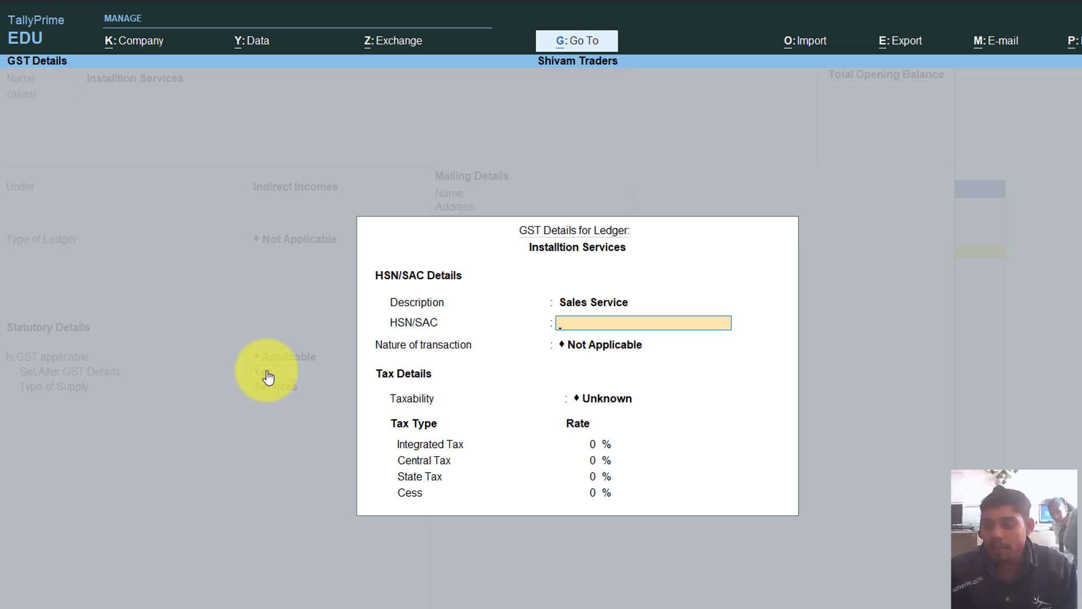
text(4515)
key(Return)
key(Return)
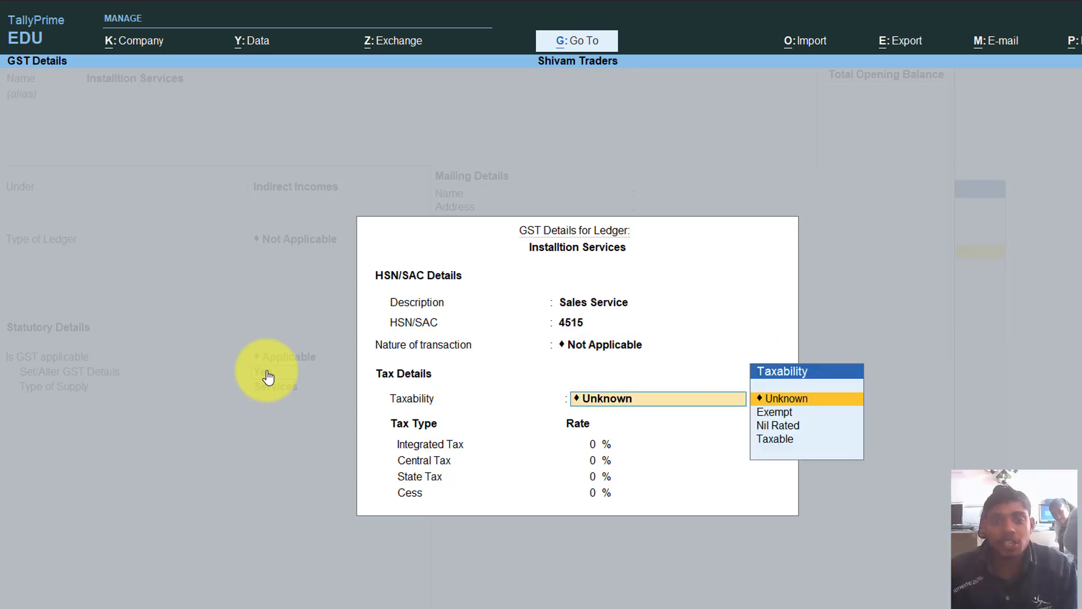
- Make Installtion Services Taxable at 18% integrated tax and save the ledger with Services as the type of supply
key(Down)
key(Down)
key(Down)
key(Return)
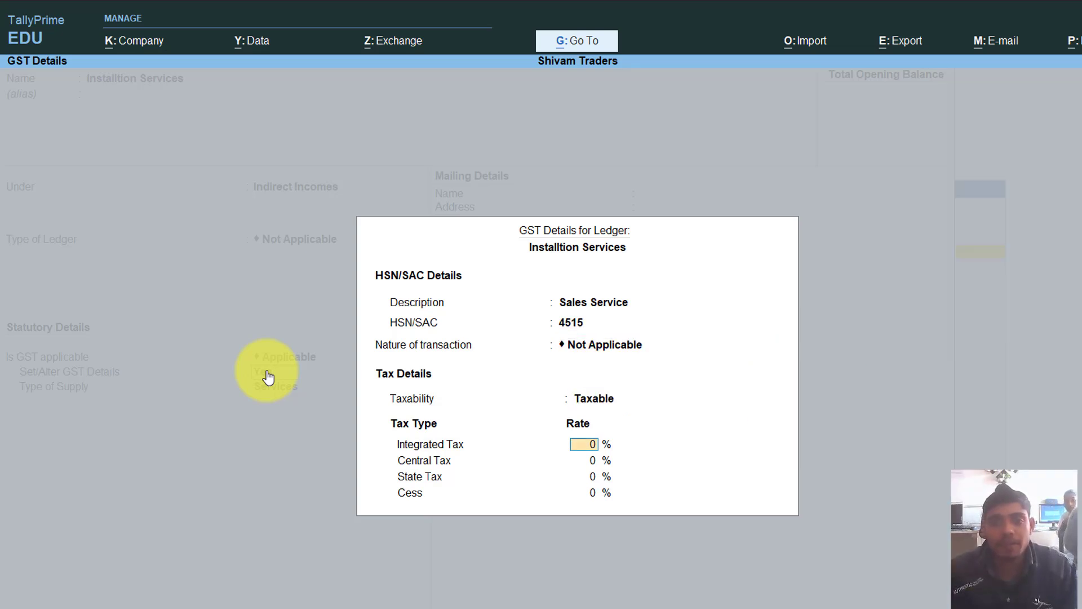
text(18)
key(Return)
key(Return)
key(Return)
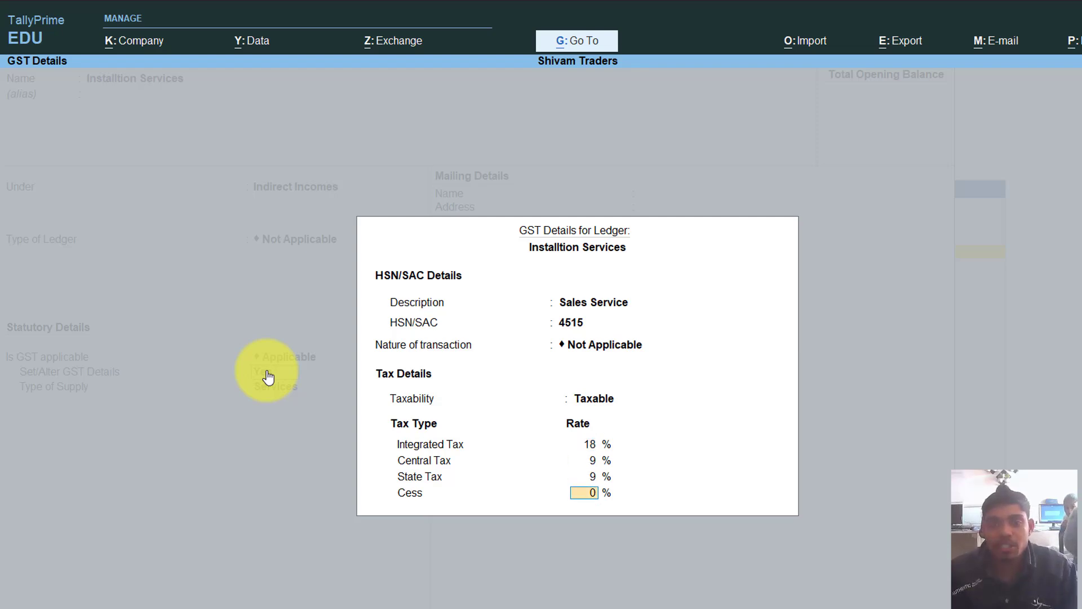
key(Return)
key(Return)
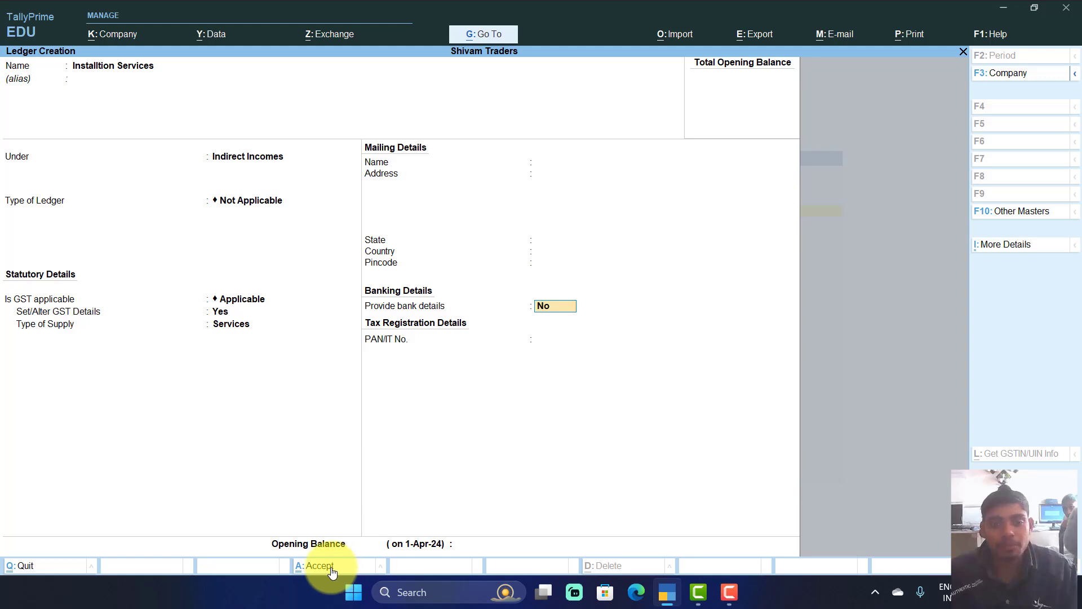
click(332, 568)
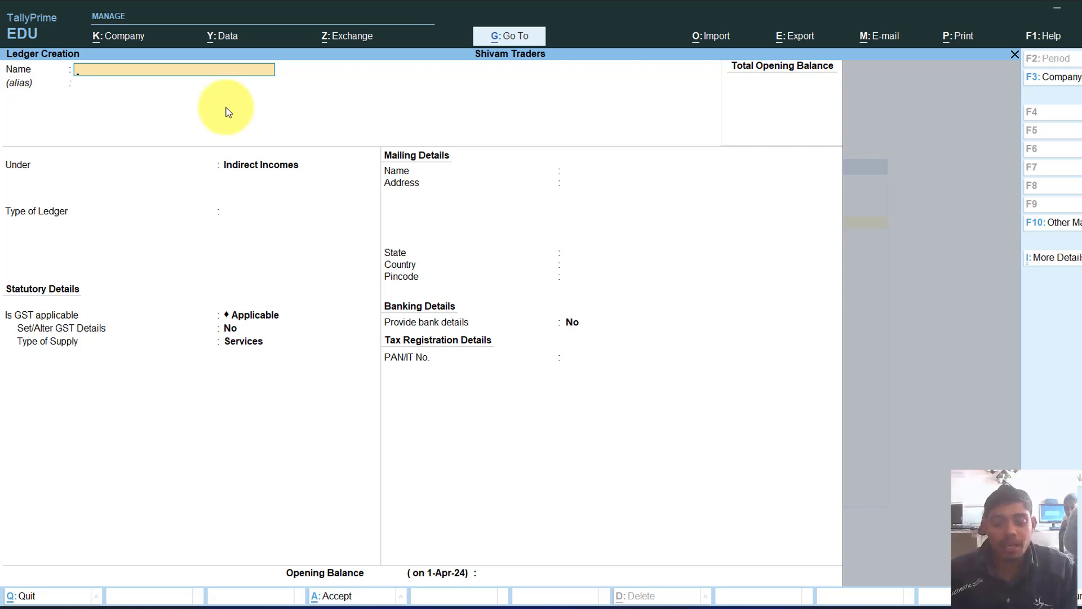
- Create and save a CGST ledger under Duties & Taxes with duty type GST and tax type Central Tax
text(CGST)
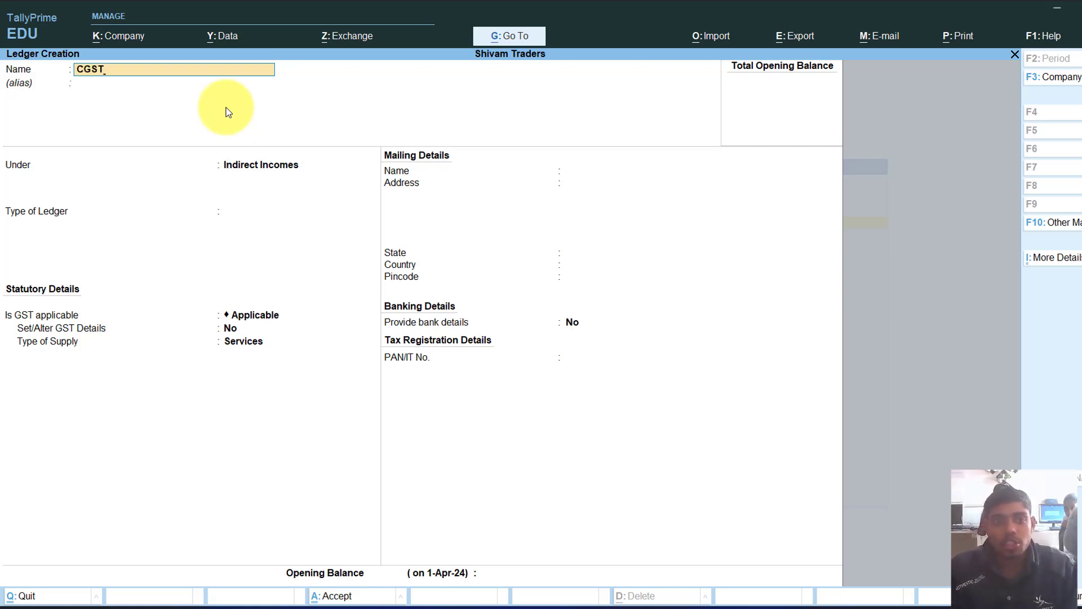
key(Return)
key(Return)
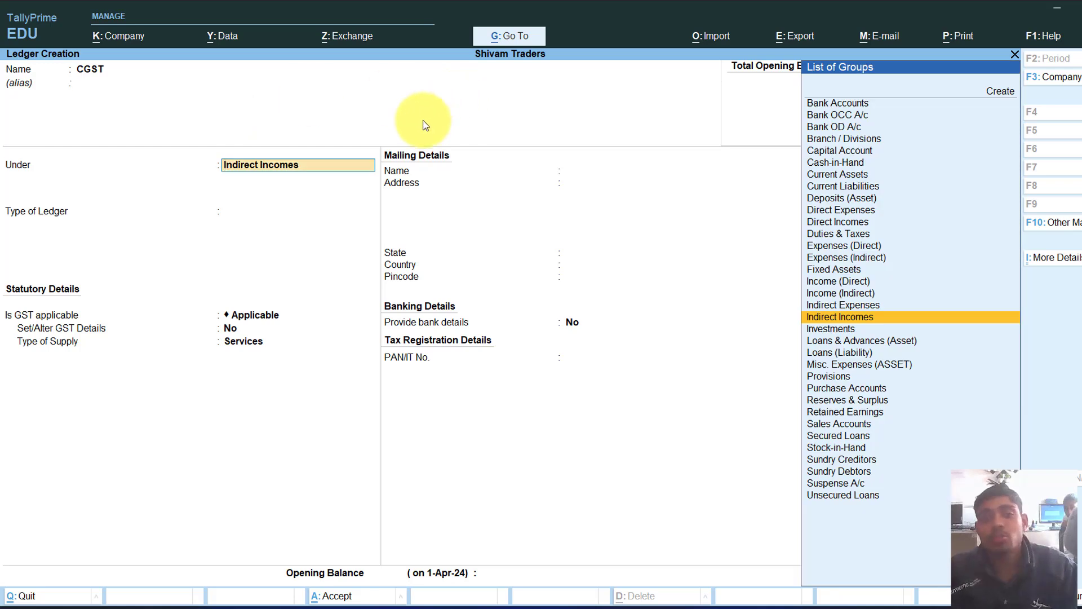
text(DU)
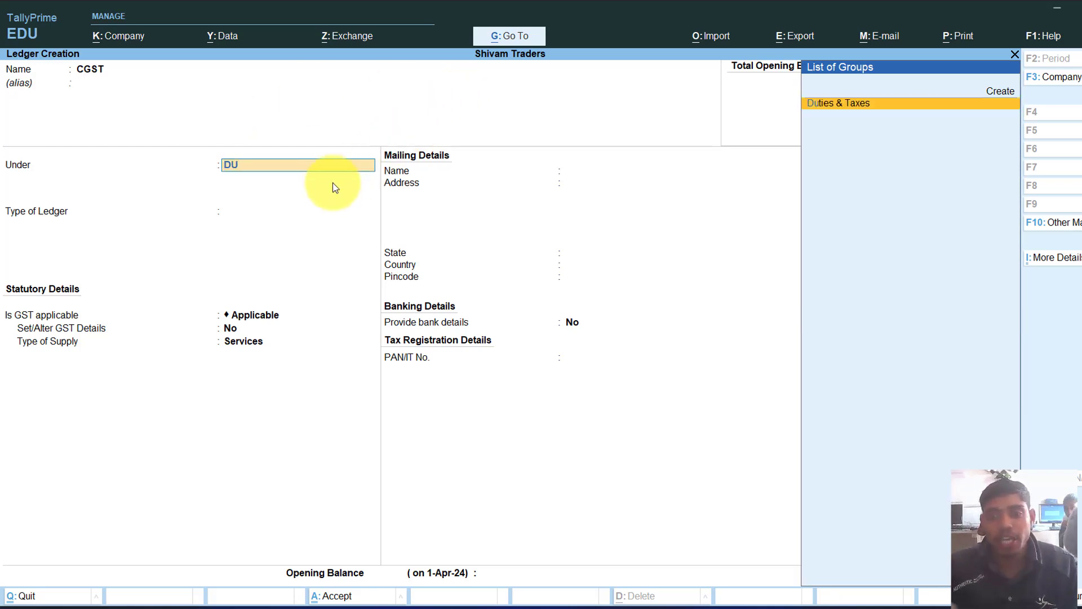
key(Return)
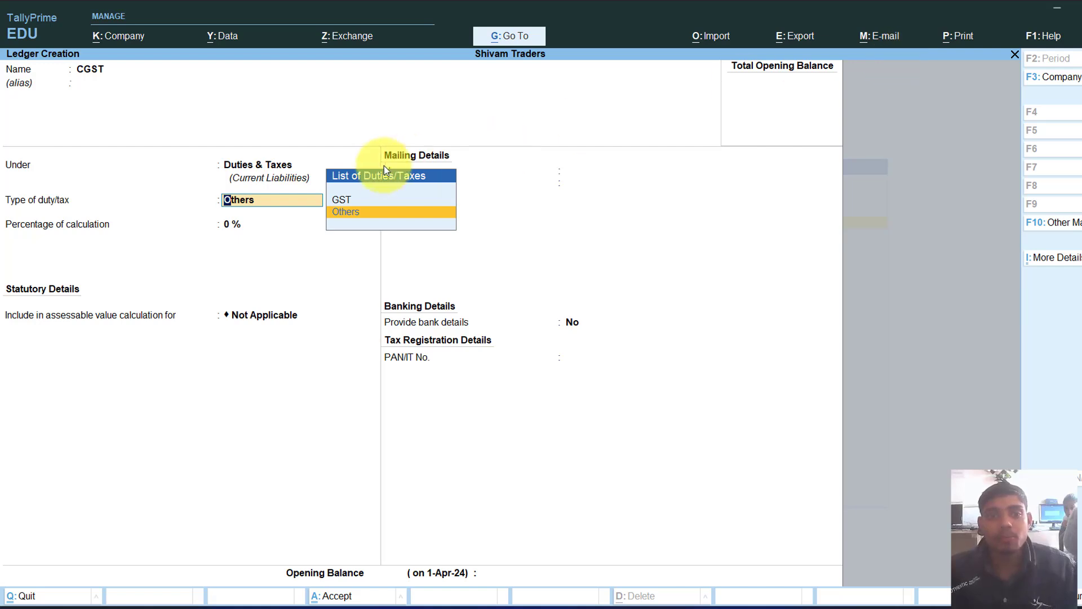
click(341, 199)
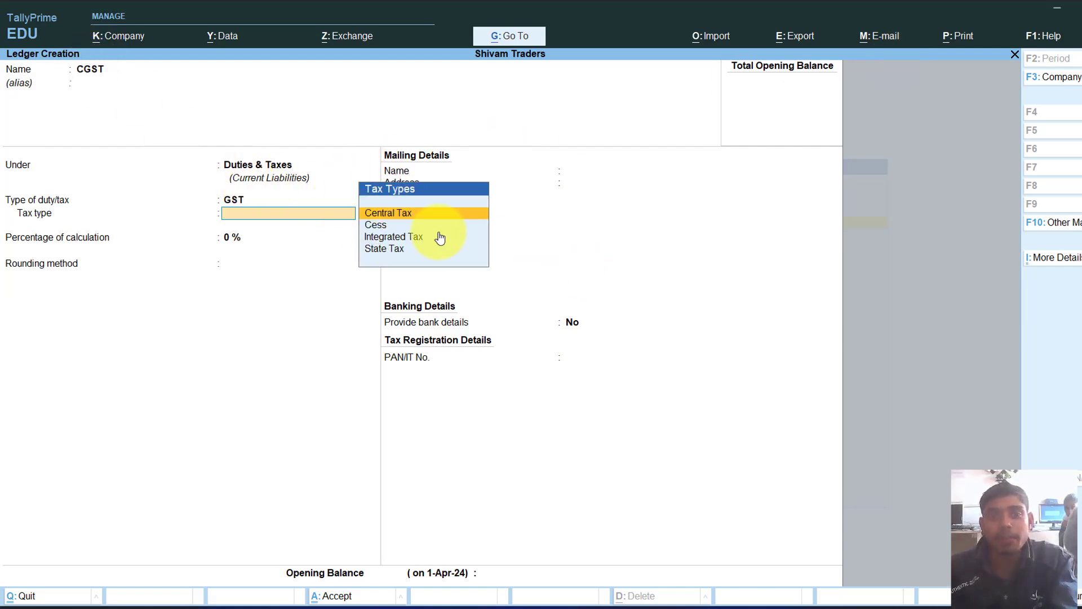
click(409, 216)
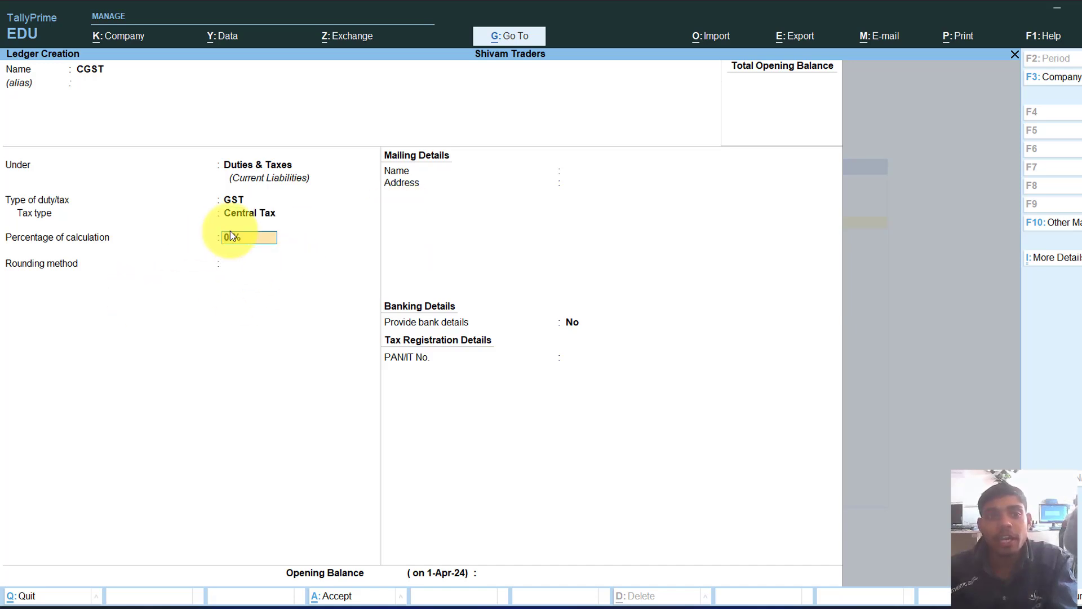
click(330, 594)
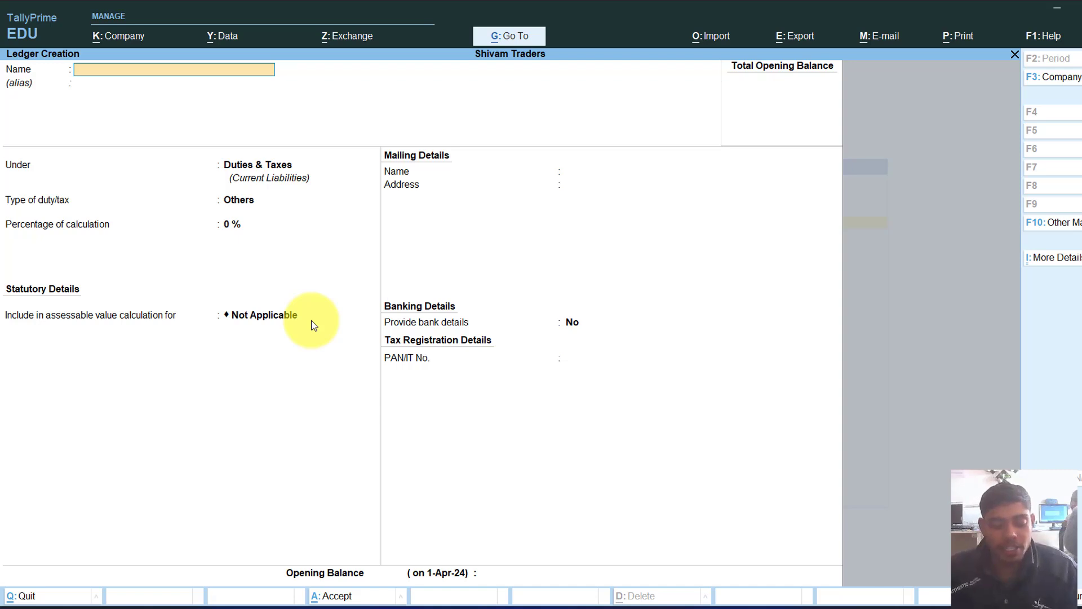
- Create and save an SGST ledger under Duties & Taxes with duty type GST and tax type State Tax
text(S)
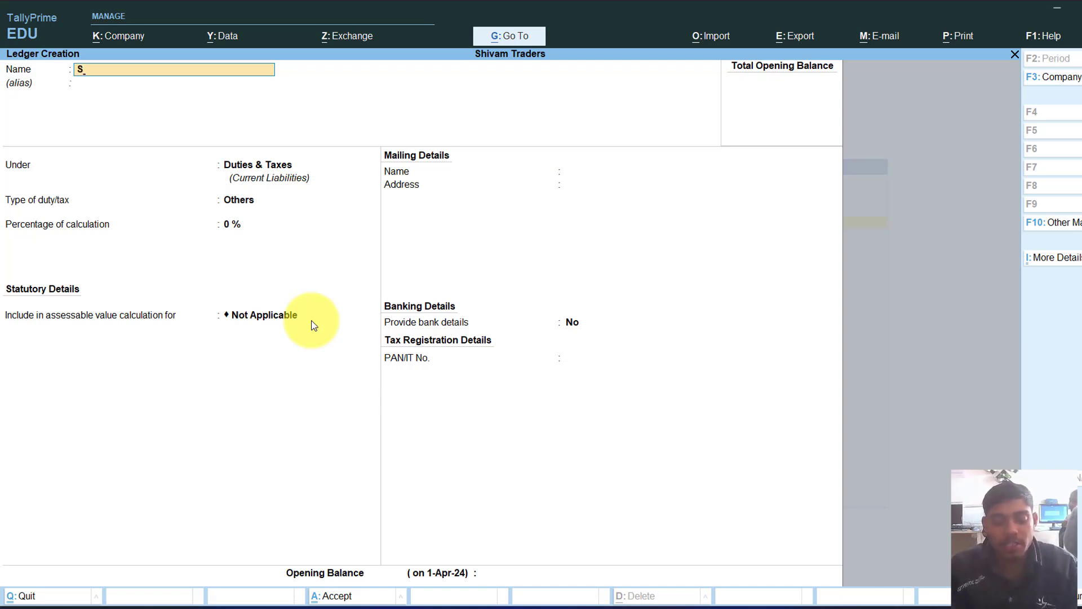
text(GST)
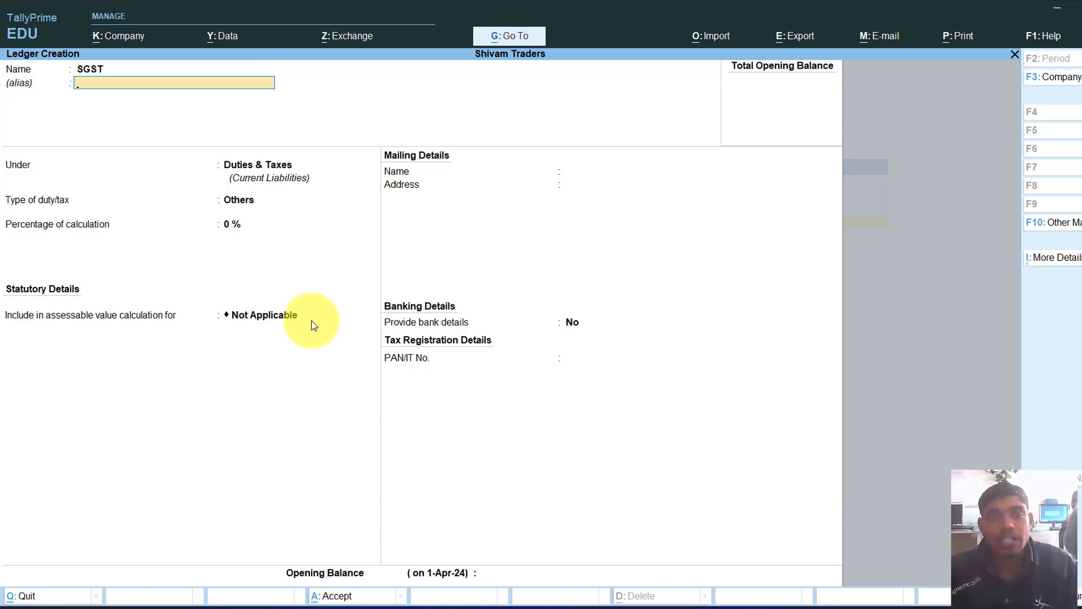
key(Return)
key(Return)
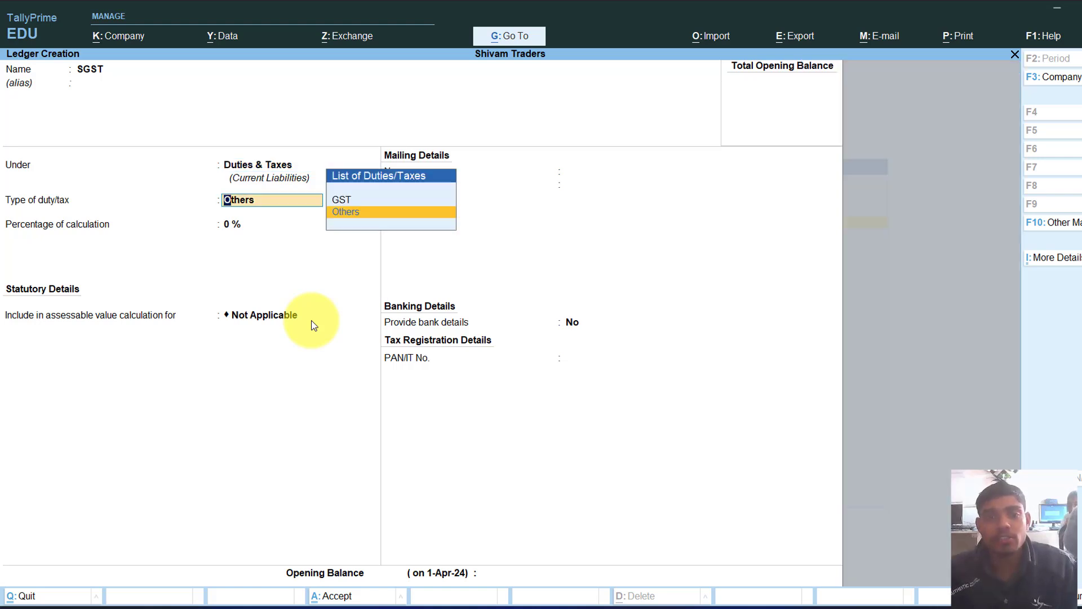
key(Up)
key(Return)
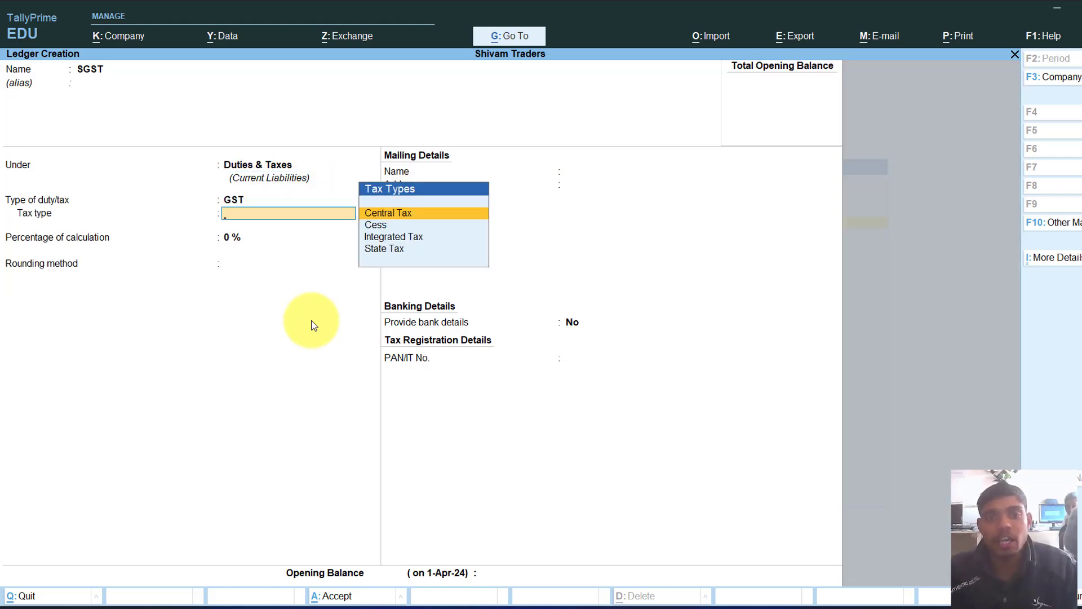
click(377, 247)
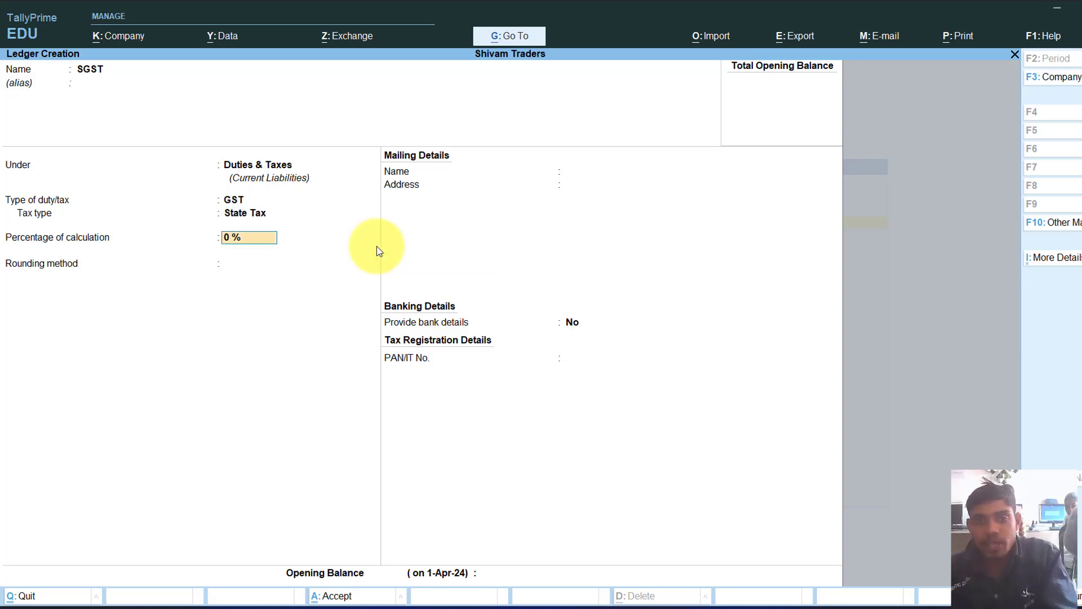
click(328, 595)
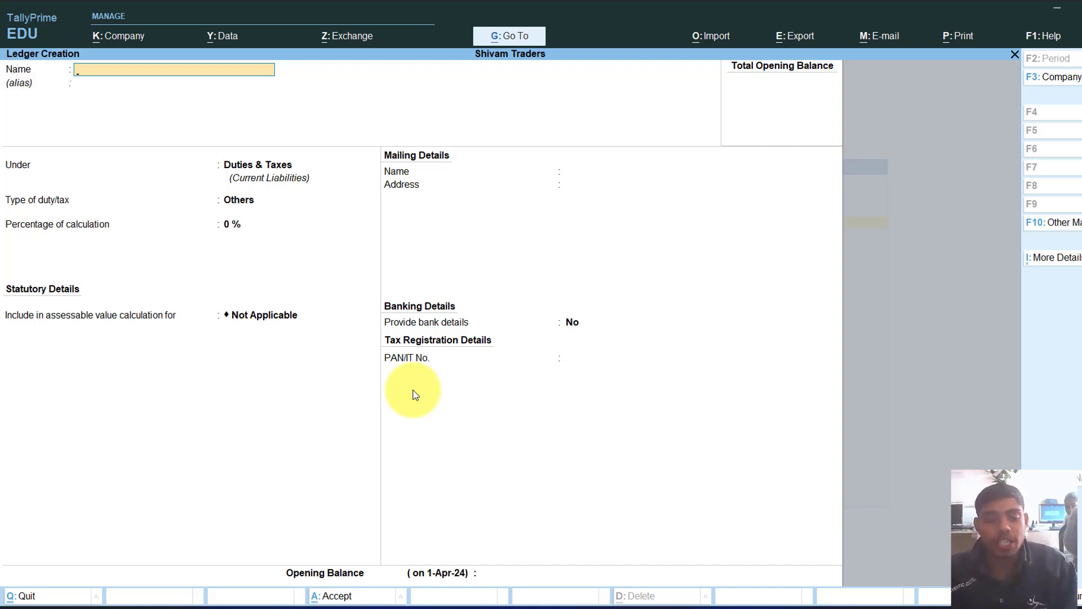
- Leave ledger creation, return to the Gateway of Tally and start a new Purchase voucher
key(Escape)
key(Return)
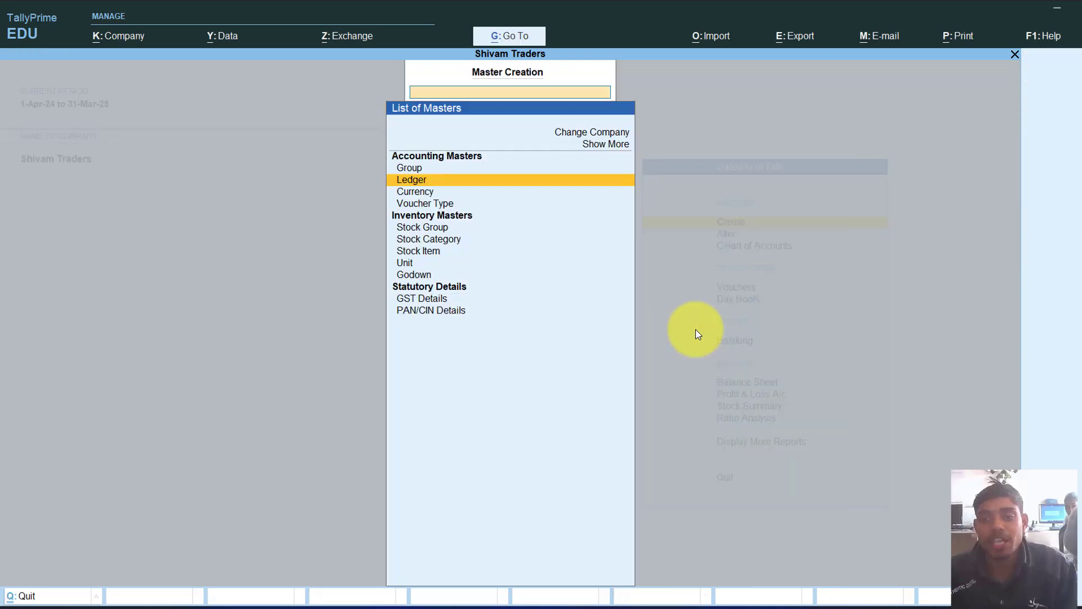
key(Escape)
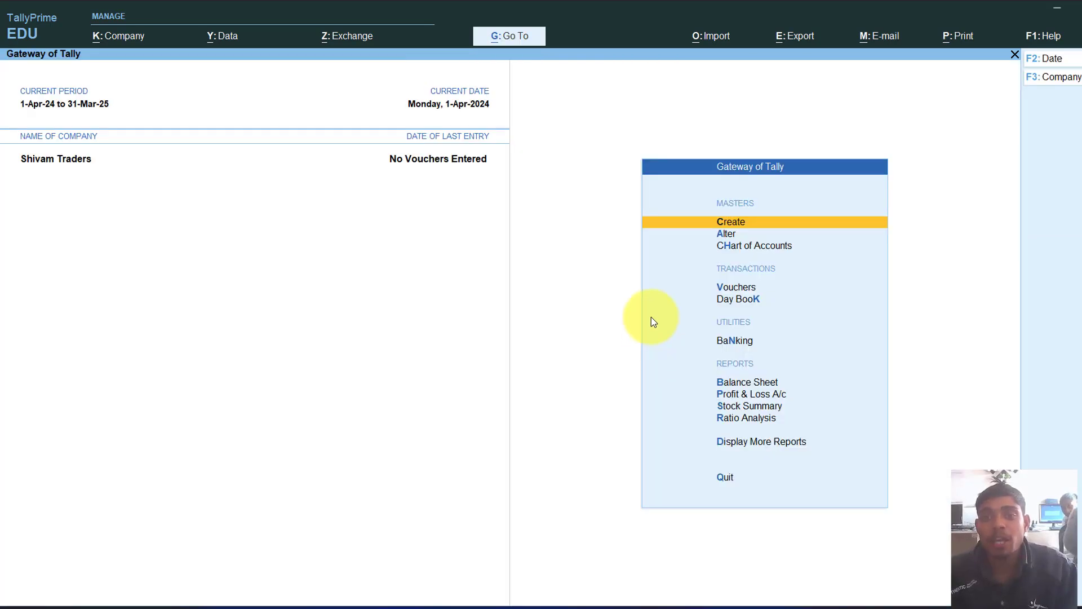
click(735, 288)
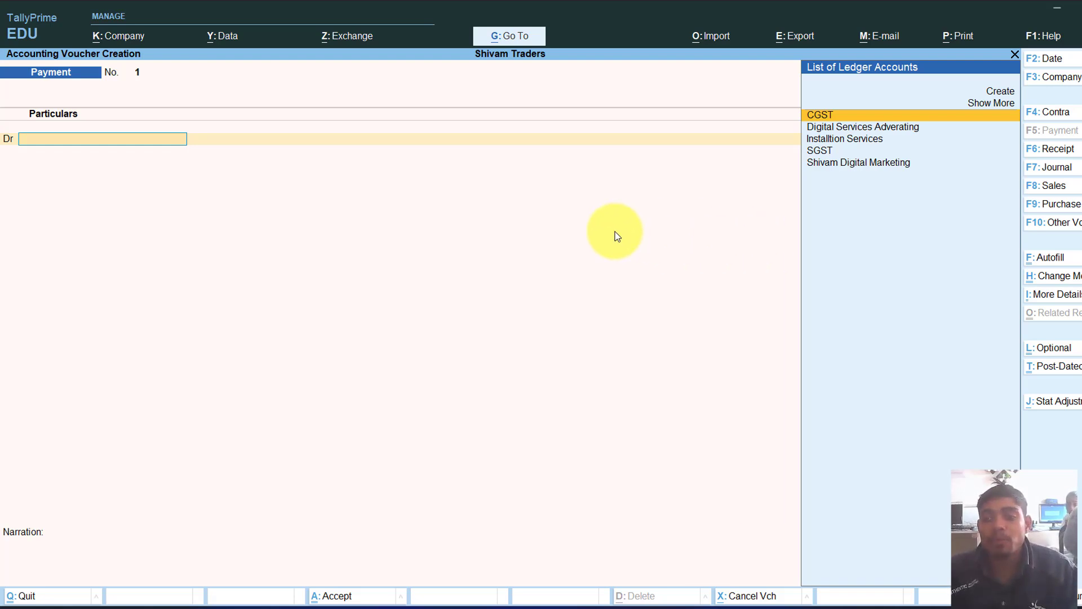
click(1066, 204)
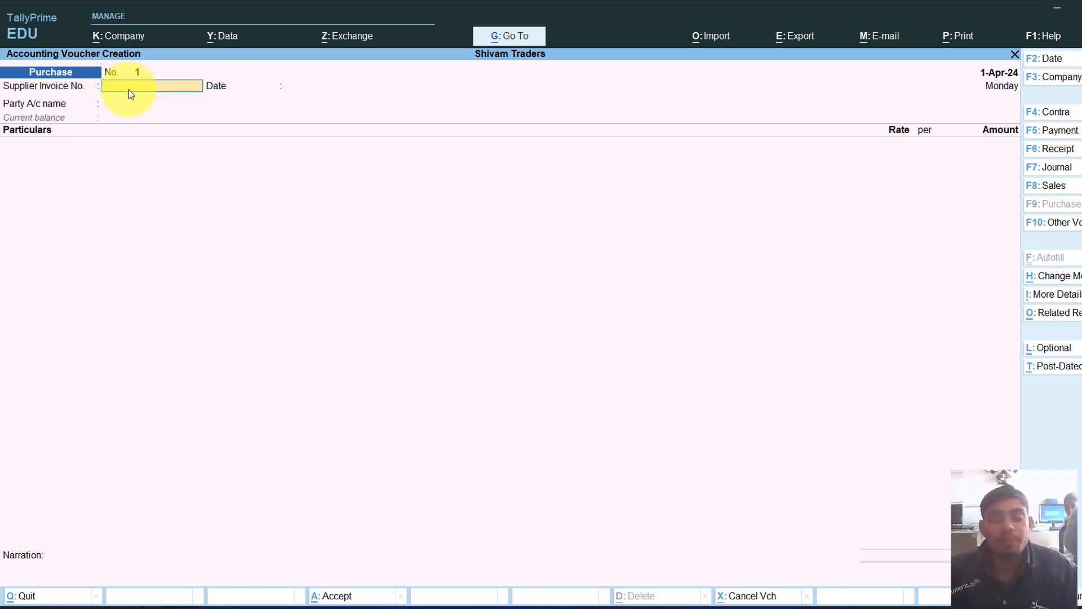
- Switch the purchase voucher to Item Invoice mode and return it to Accounting Invoice mode
click(1048, 277)
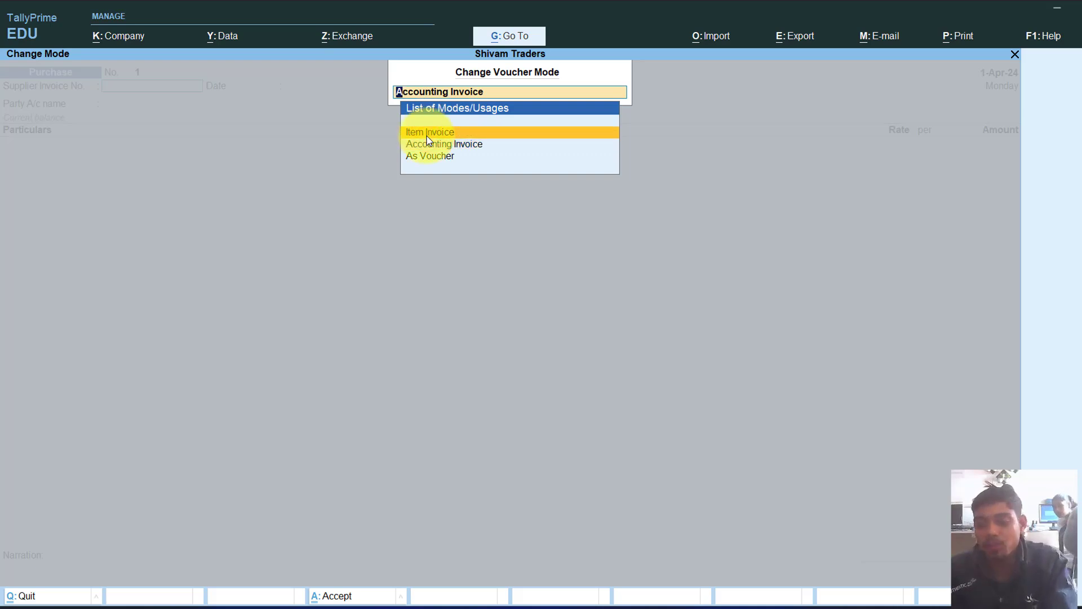
click(427, 134)
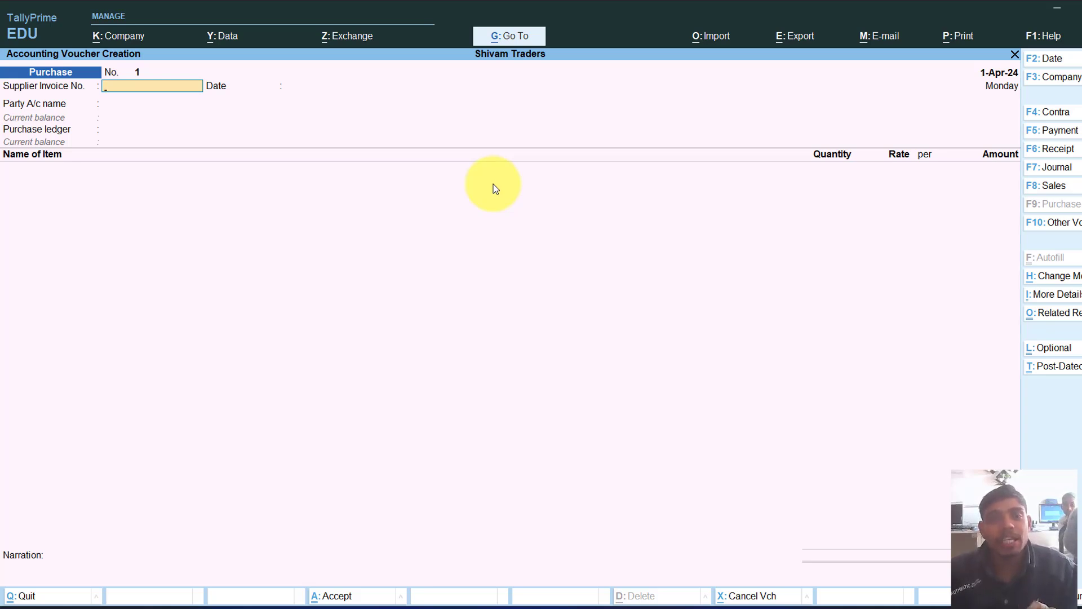
click(1075, 282)
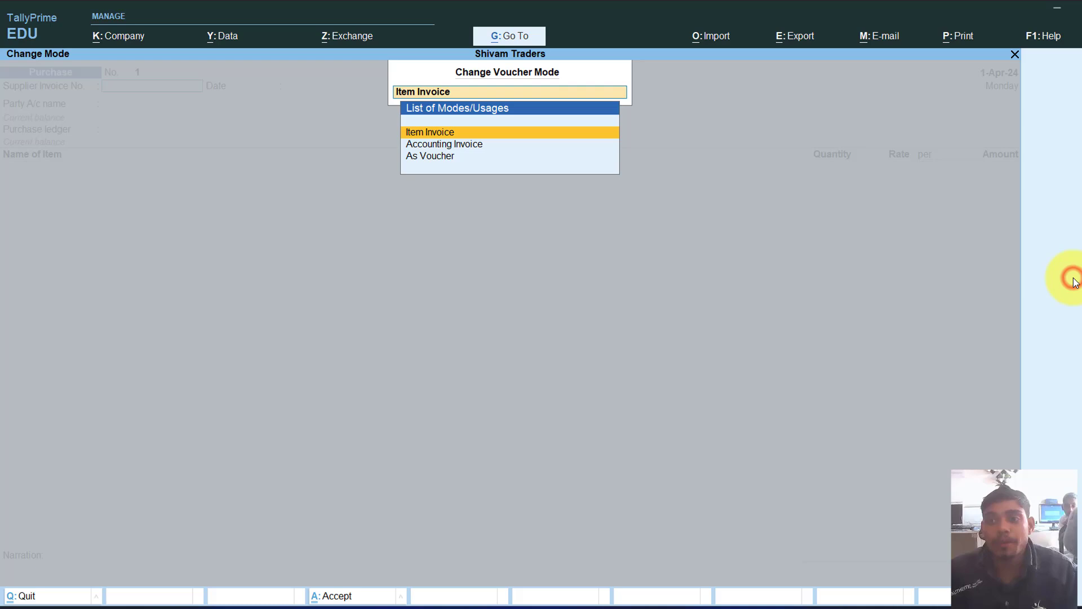
click(465, 144)
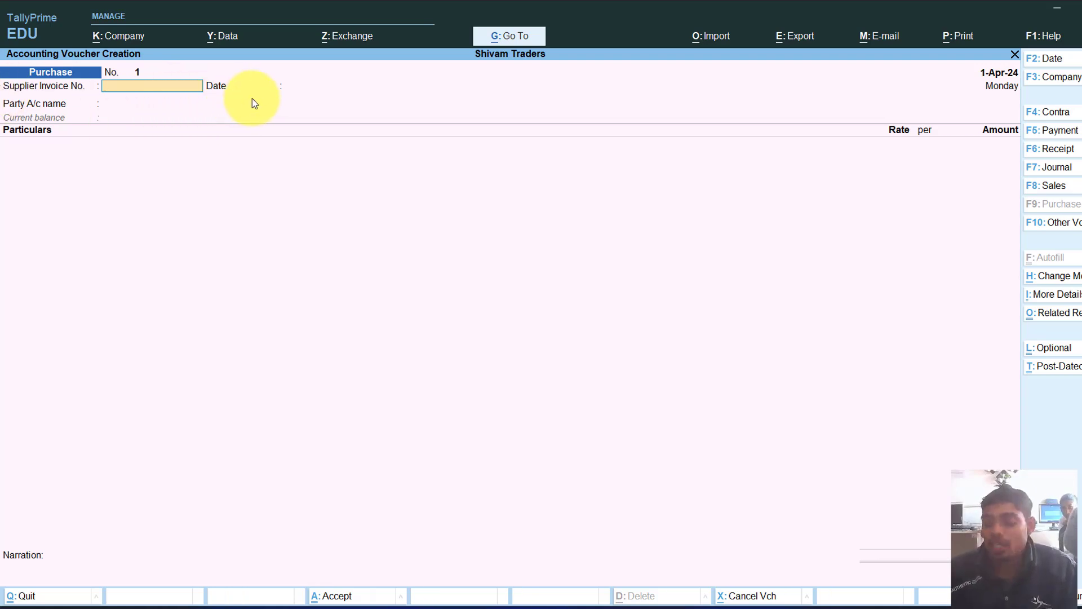
- Enter supplier invoice number 021 dated 1-Apr-24 and choose Shivam Digital Marketing as the purchase voucher's party account
text(021)
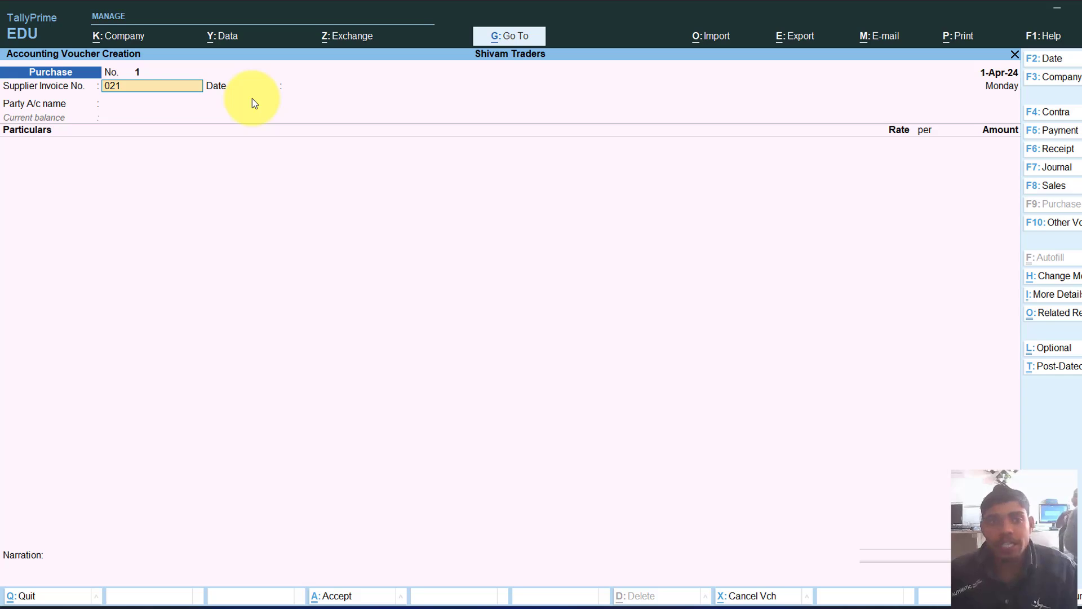
key(Return)
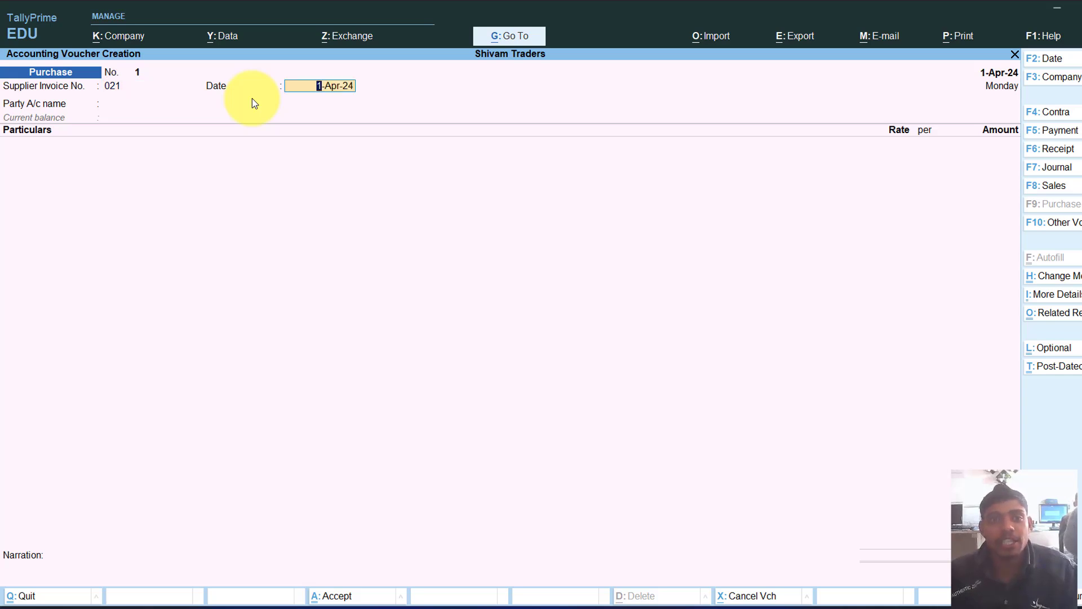
key(Return)
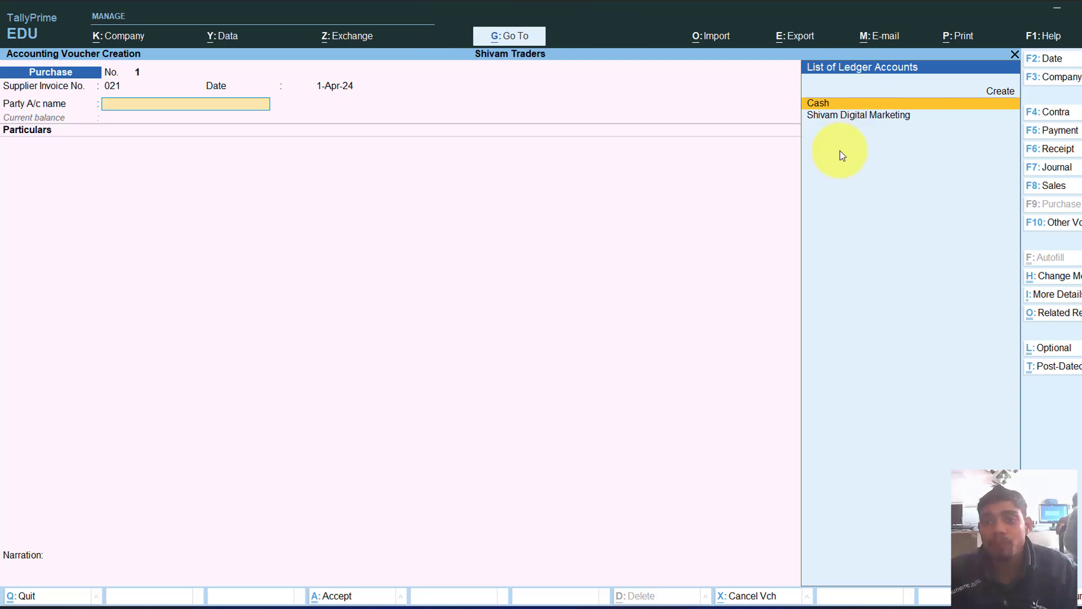
click(849, 115)
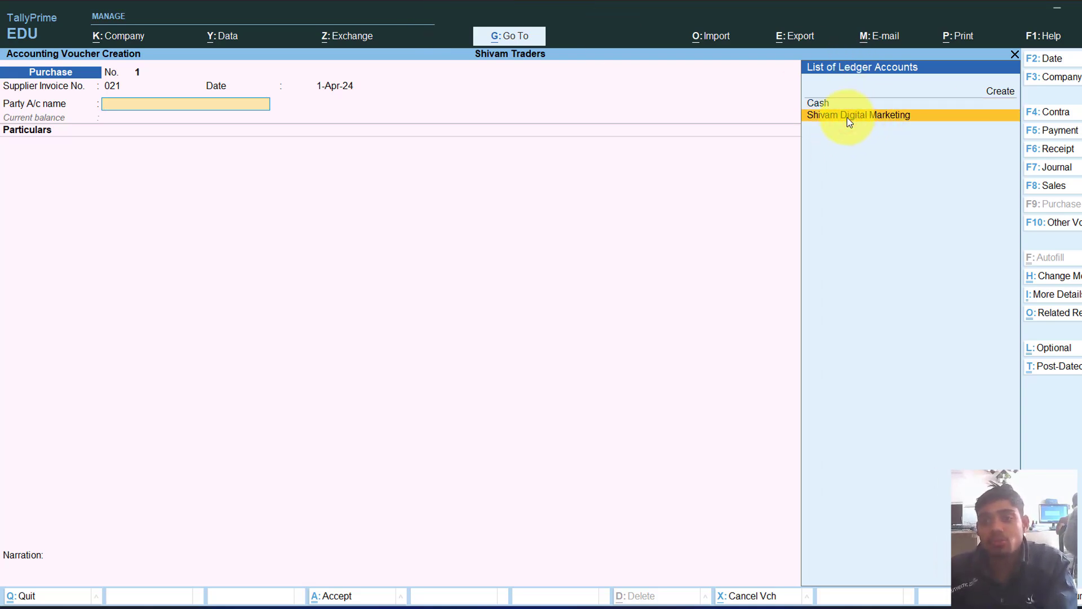
key(Return)
- Leave all receipt details of the purchase voucher blank and continue to the supplier's party details
key(Return)
key(Return)
key(Return)
key(Return)
key(Return)
key(Return)
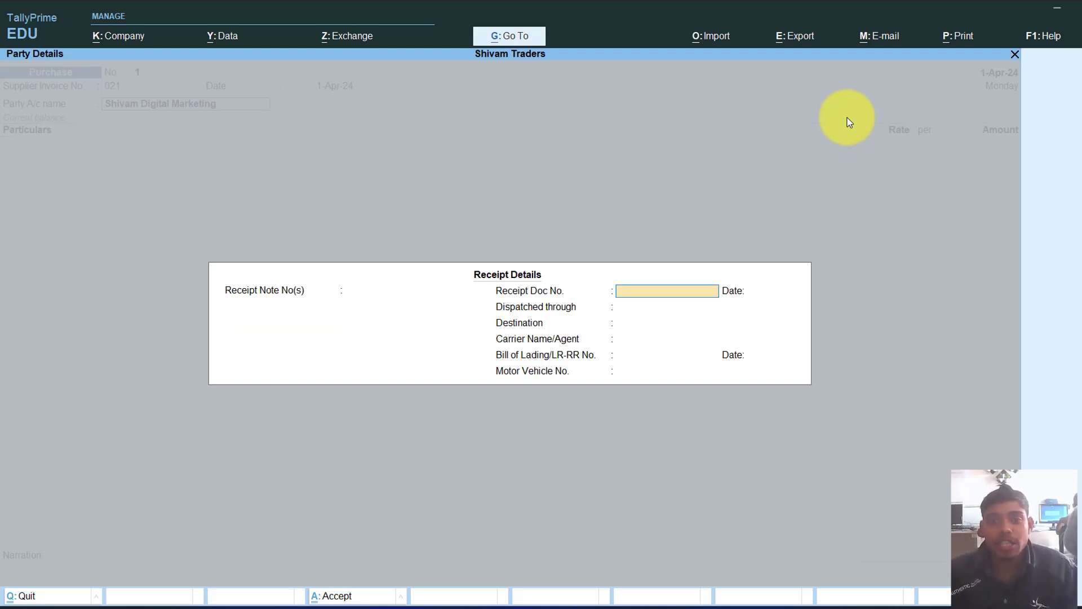
key(Return)
key(Return)
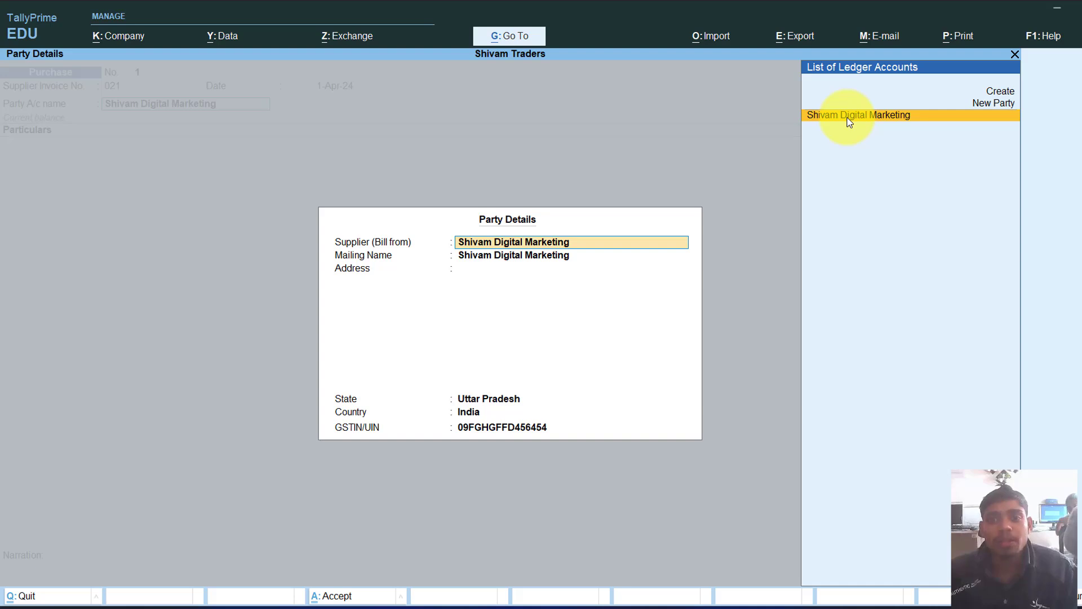
- Accept the supplier's party details with Shivam Digital Marketing as supplier and mailing name and Uttar Pradesh as state
key(Return)
key(Return)
key(Return)
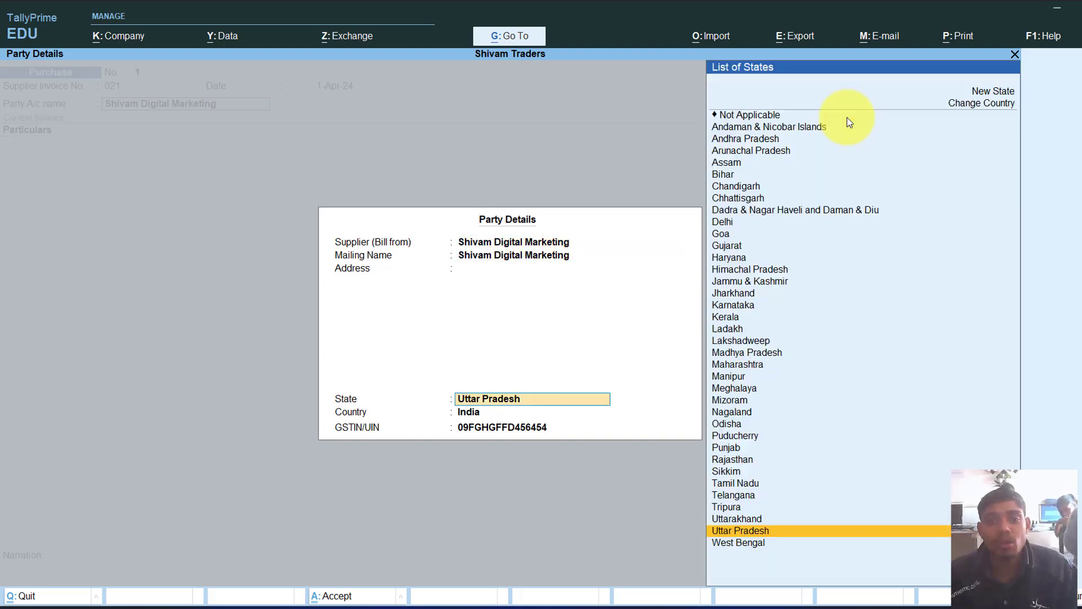
key(Return)
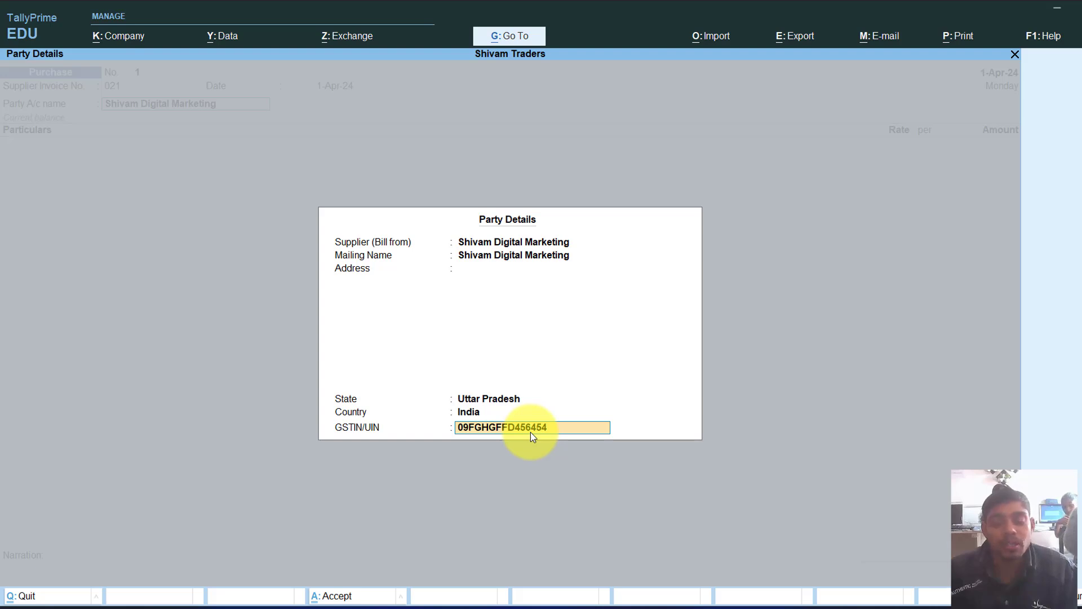
key(Return)
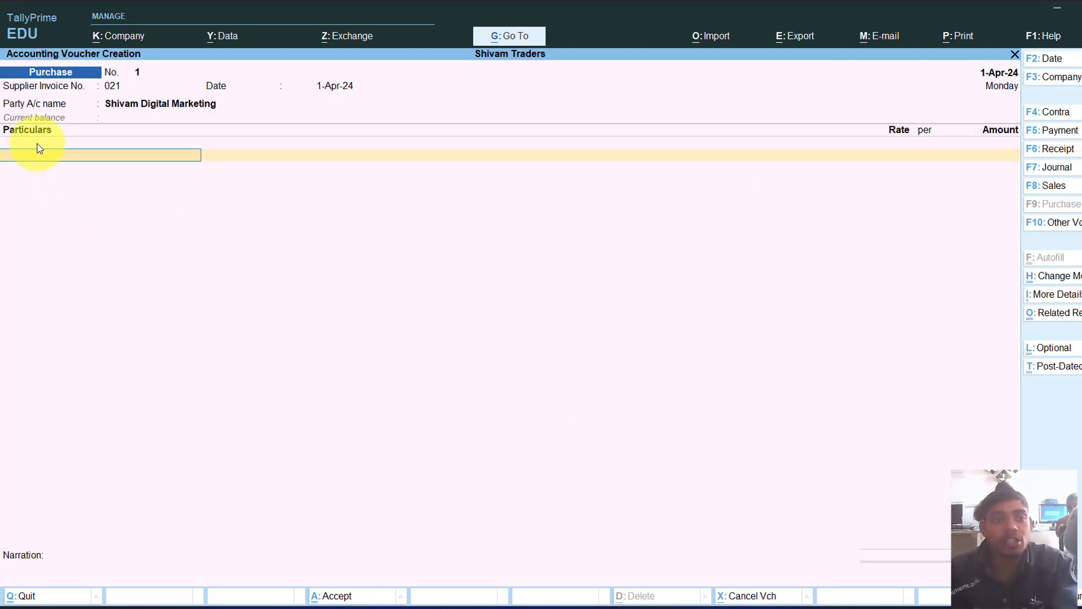
- Add the Digital Services Adverating ledger to the purchase particulars with an amount of 8000
click(130, 164)
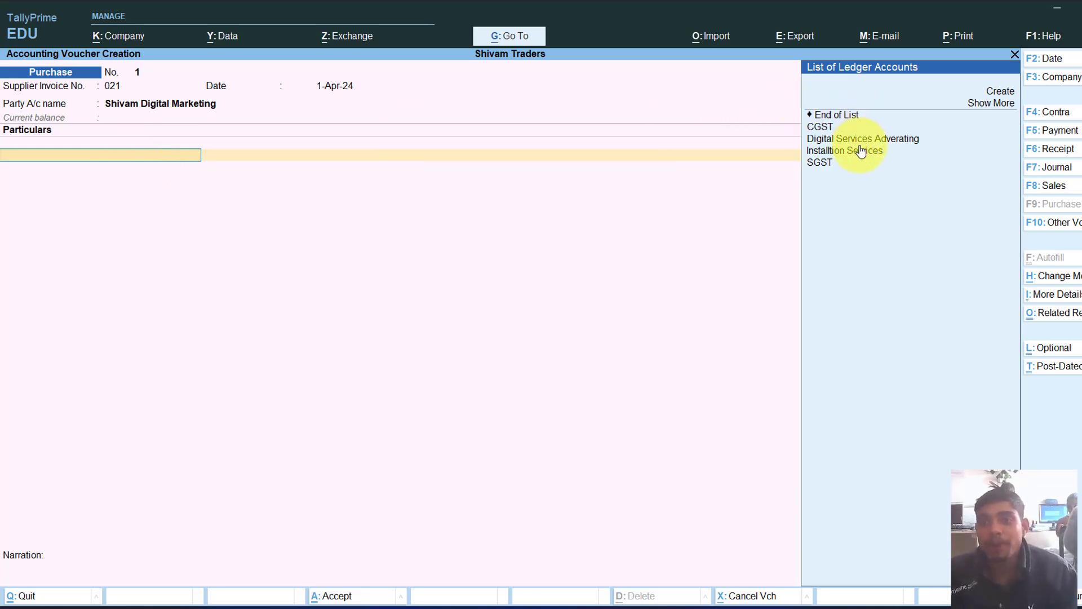
click(903, 143)
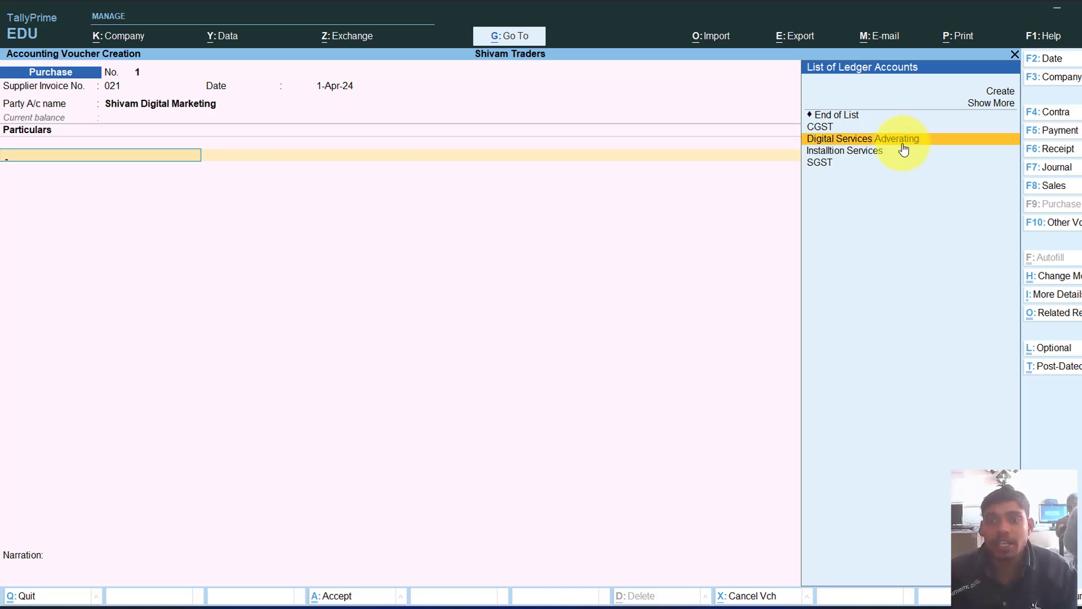
key(Return)
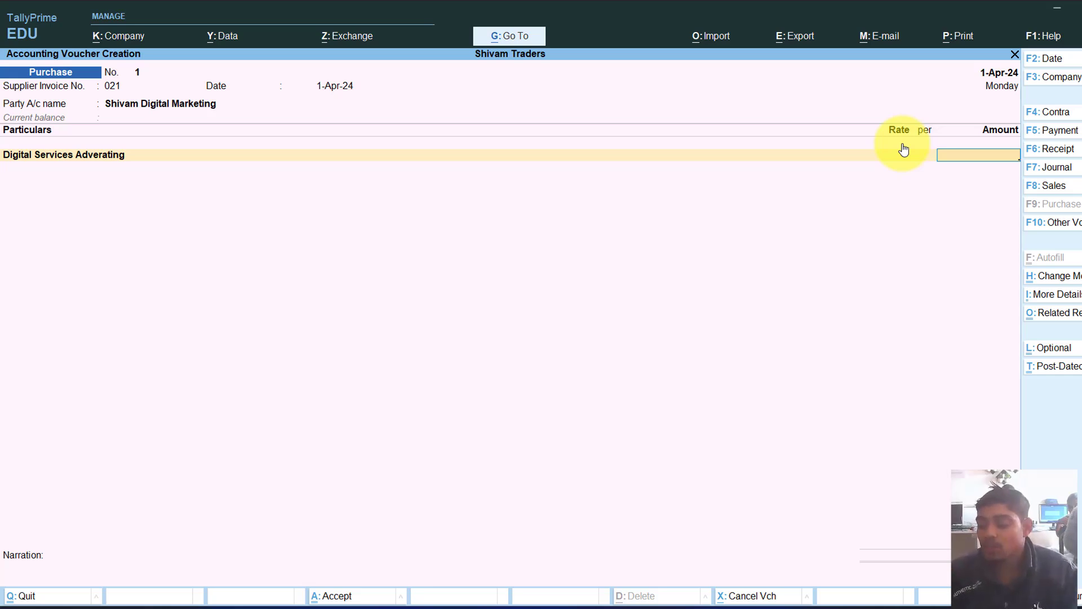
text(8000)
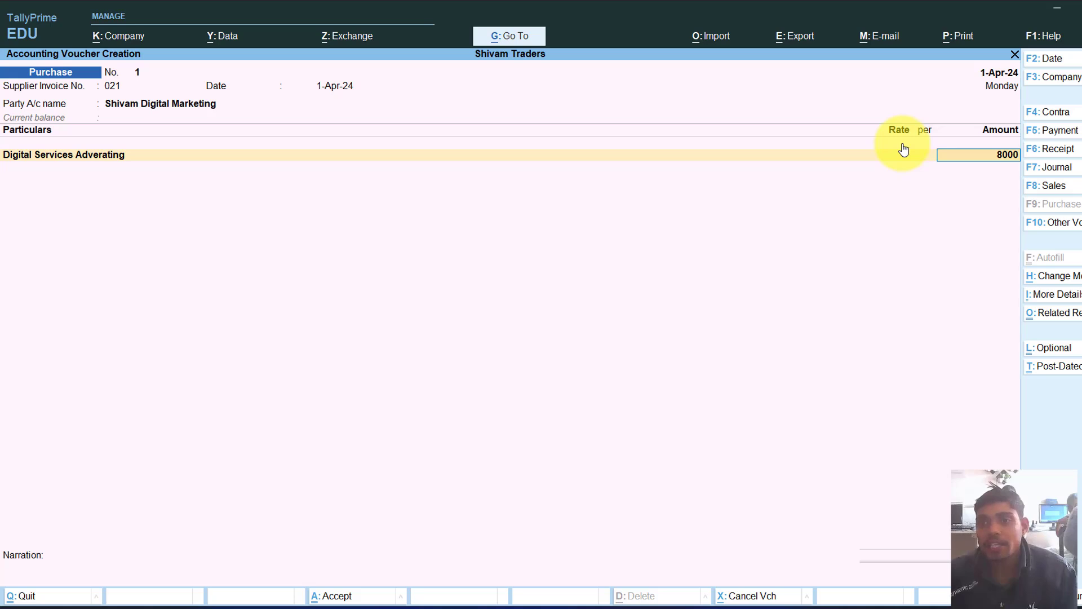
key(Return)
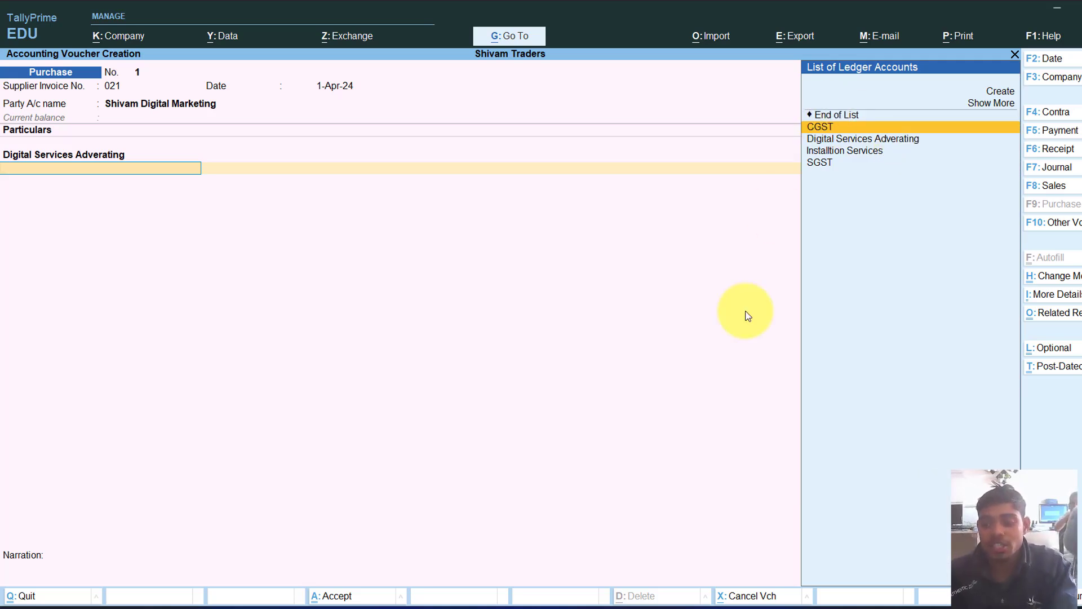
- Add the CGST and SGST ledgers with their calculated amounts and end the list of purchase particulars
key(Return)
key(Return)
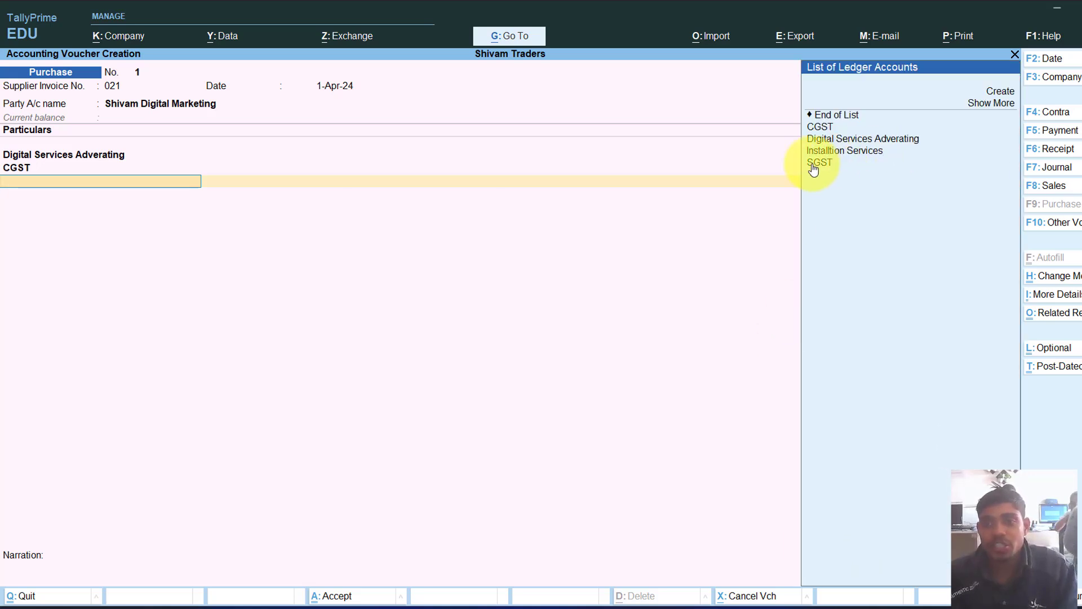
click(813, 164)
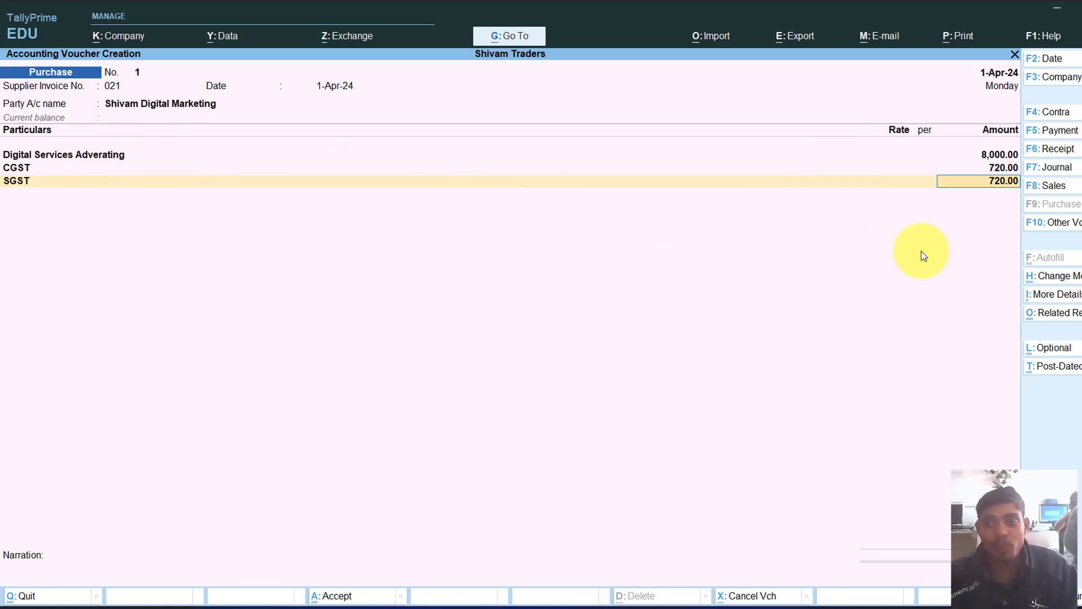
key(Return)
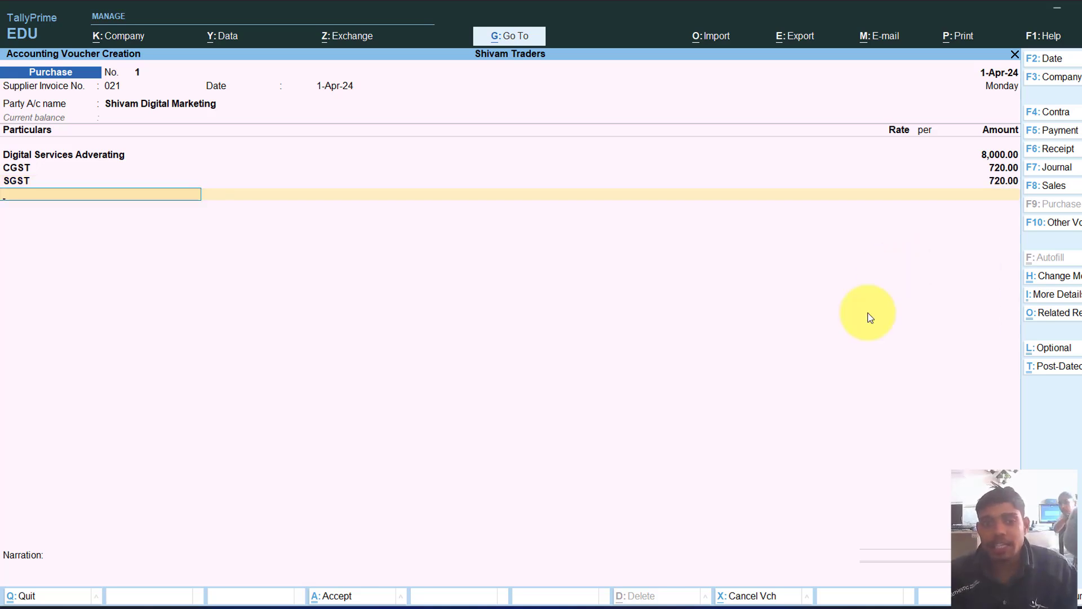
key(Return)
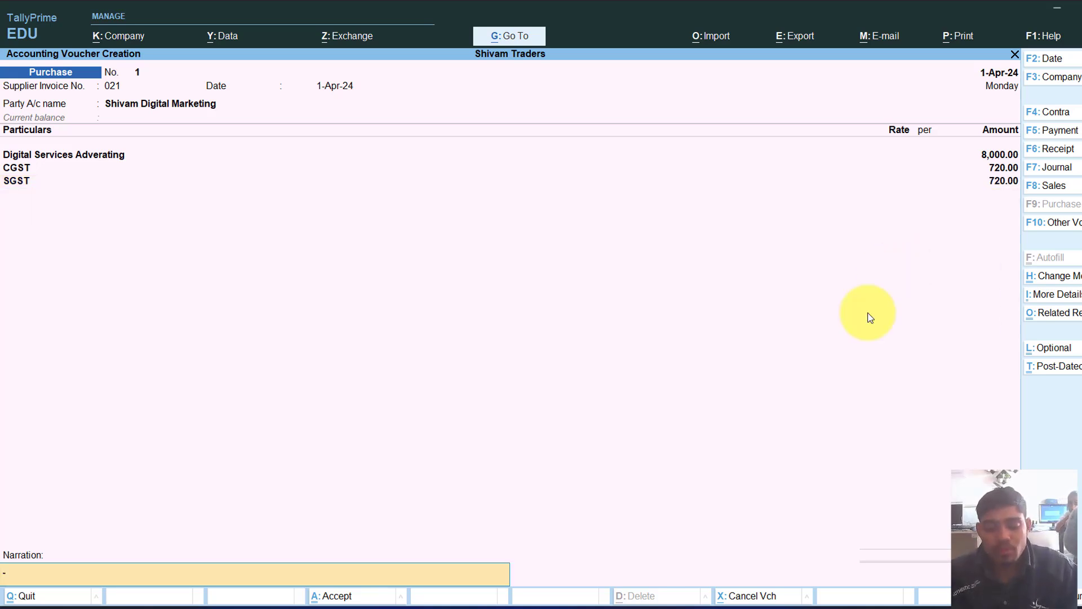
- Enter the narration SERVICE PURCHASE and save the purchase voucher
text(SER)
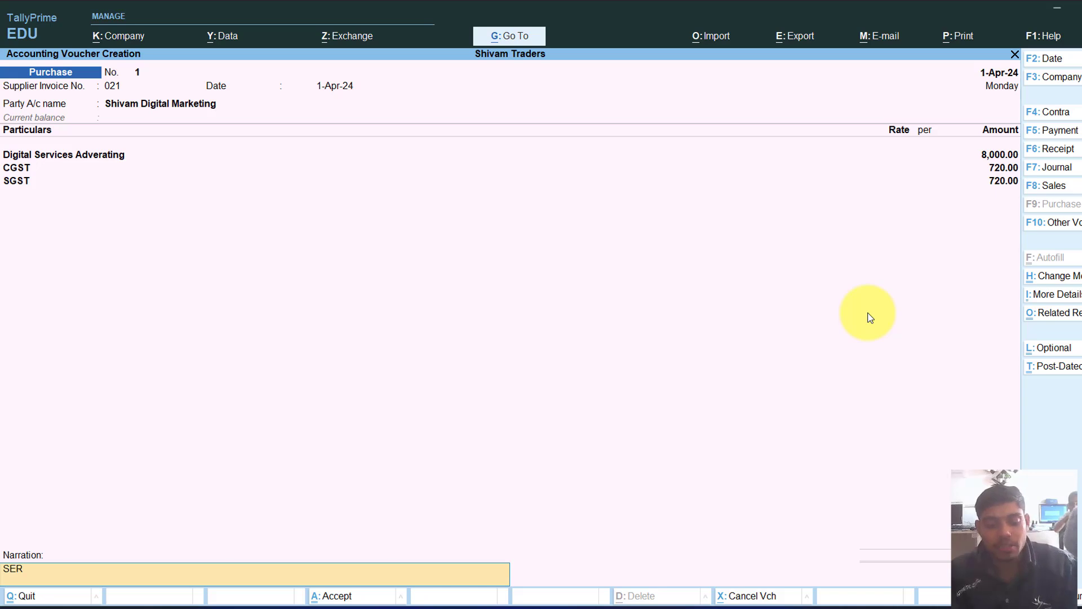
text(VICE PURCHASE)
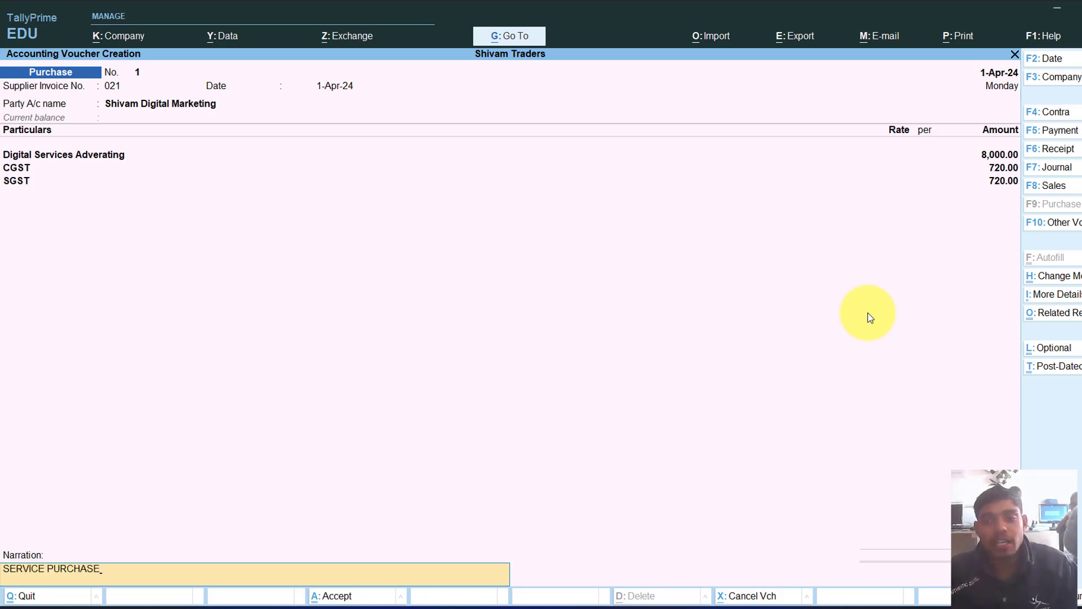
click(317, 598)
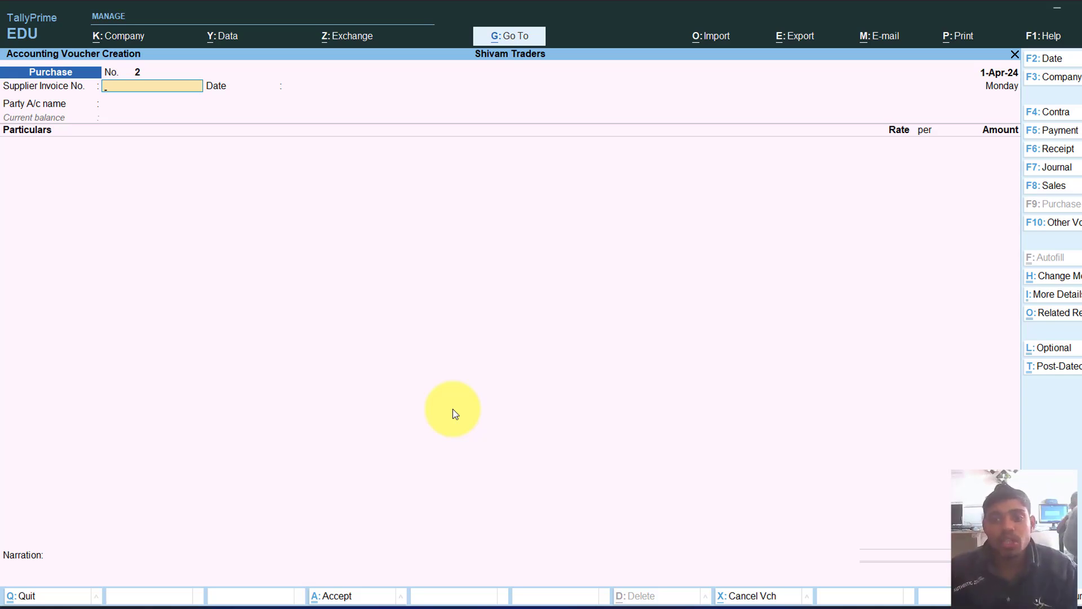
- Switch to a new Sales voucher and choose Cash as its party account
click(1045, 186)
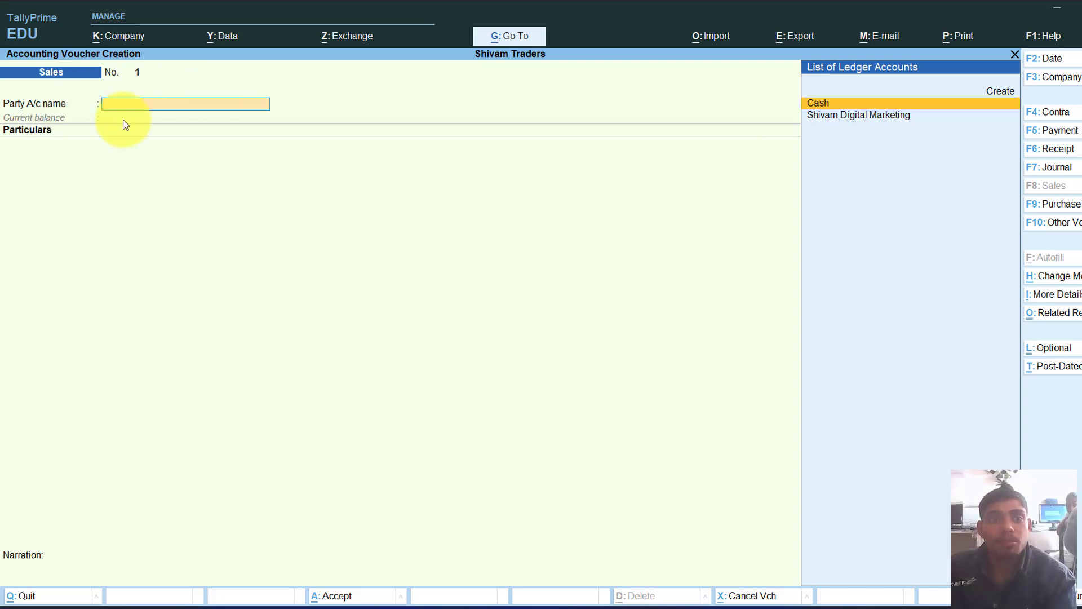
click(861, 106)
key(Return)
- Leave all dispatch details of the sales voucher blank and continue to the buyer's party details
key(Return)
key(Return)
key(Return)
key(Return)
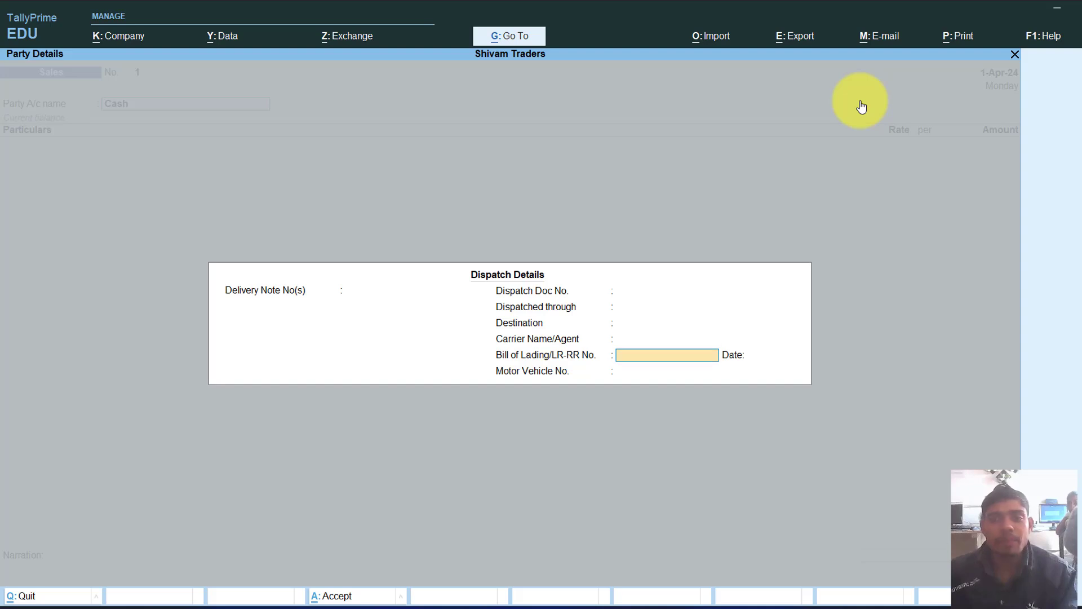
key(Return)
key(Return)
key(Return)
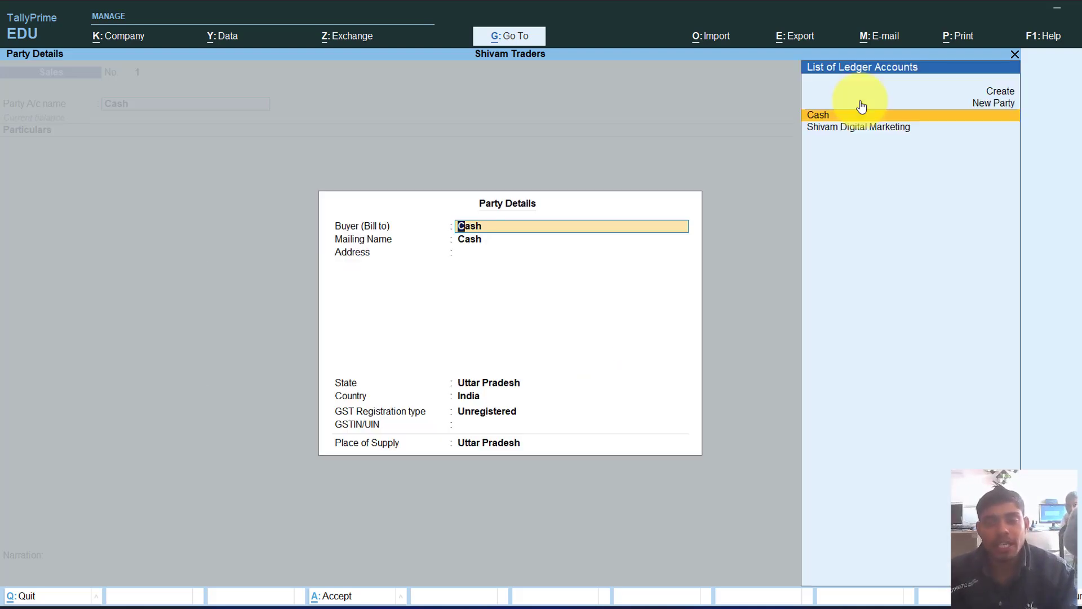
- Set the Cash buyer's GST registration type to Consumer and accept the party details with Uttar Pradesh as place of supply
key(Return)
key(Return)
key(Return)
key(Return)
key(Return)
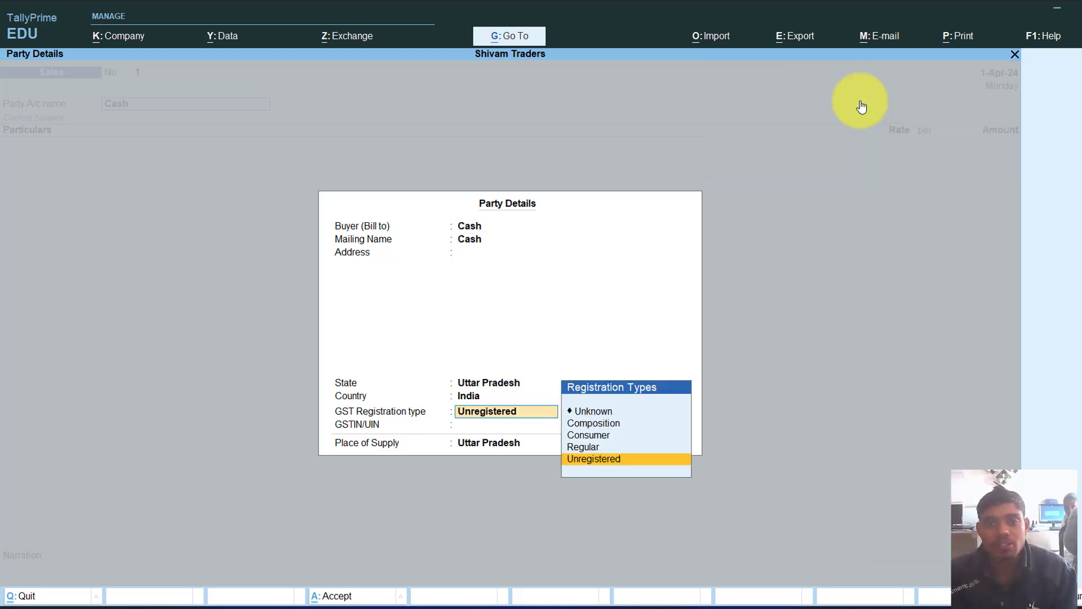
click(595, 437)
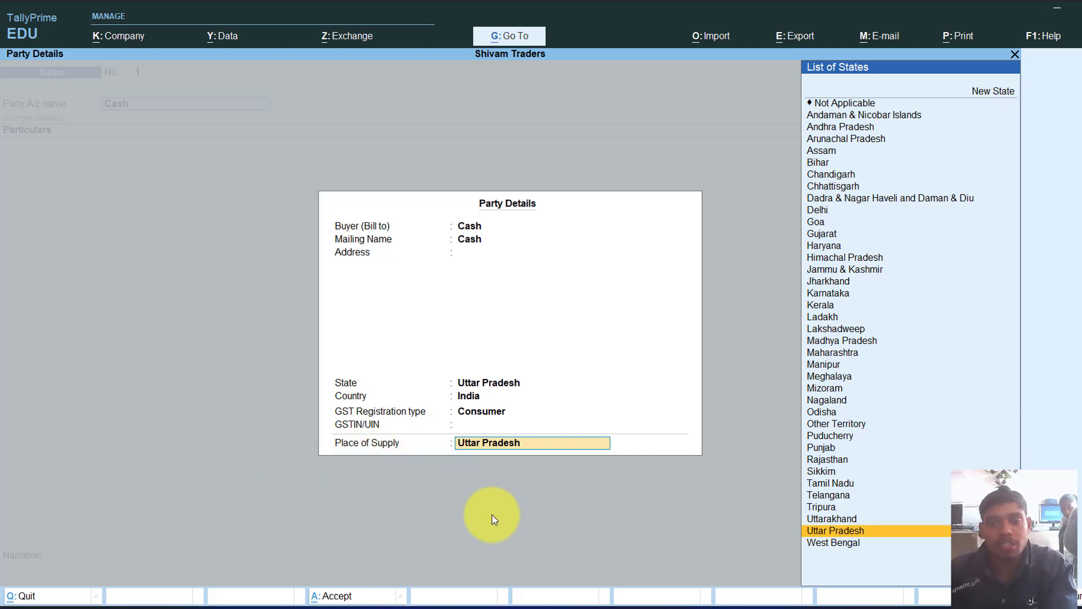
key(Return)
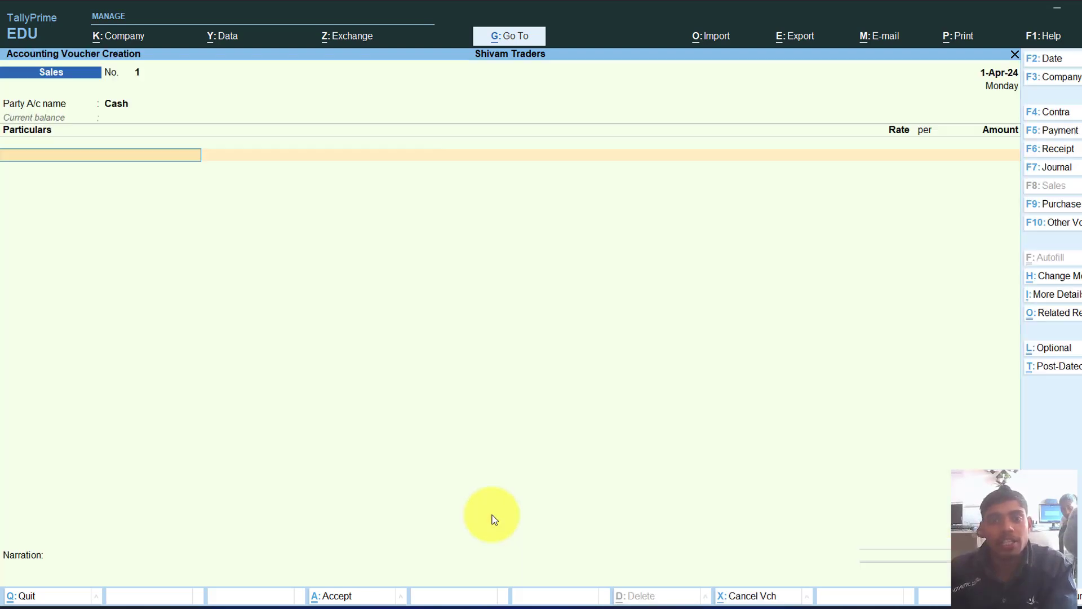
- Add the Installtion Services ledger as the sales voucher's first particular and open its ledger description for entry
click(76, 156)
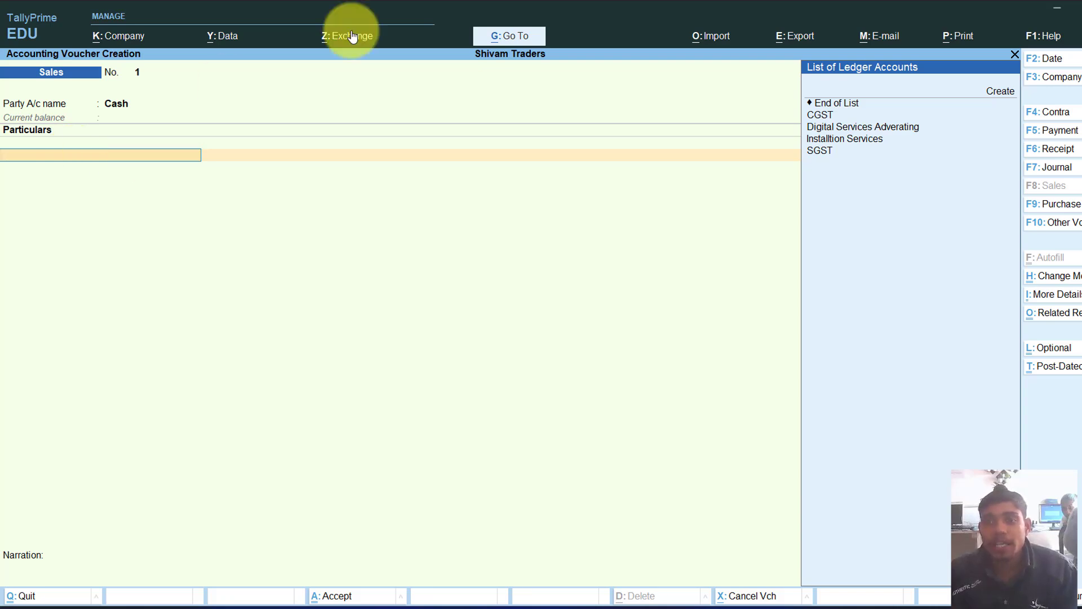
click(868, 145)
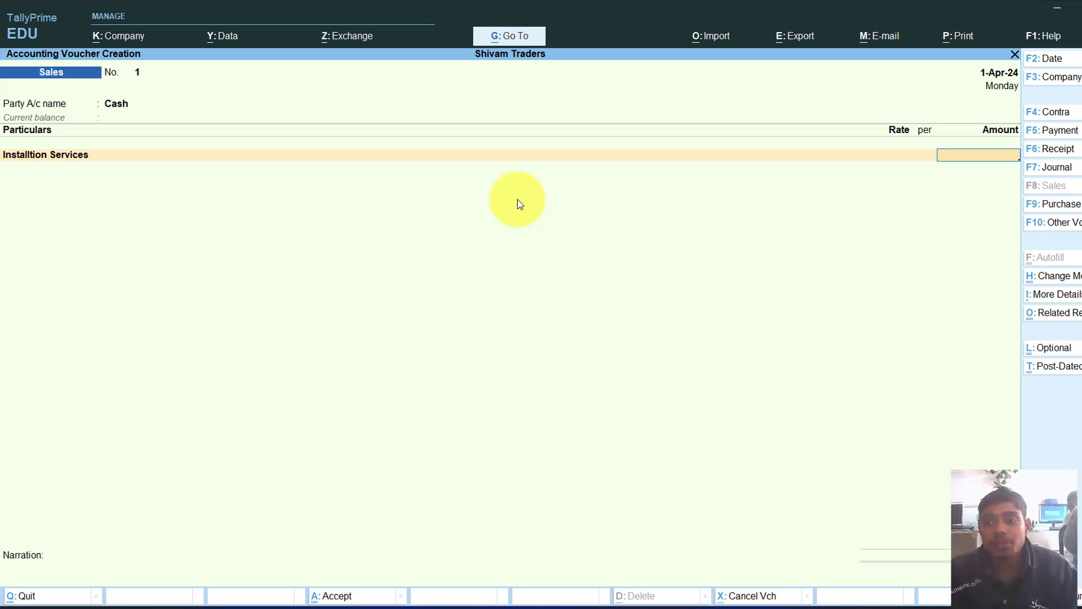
click(1054, 298)
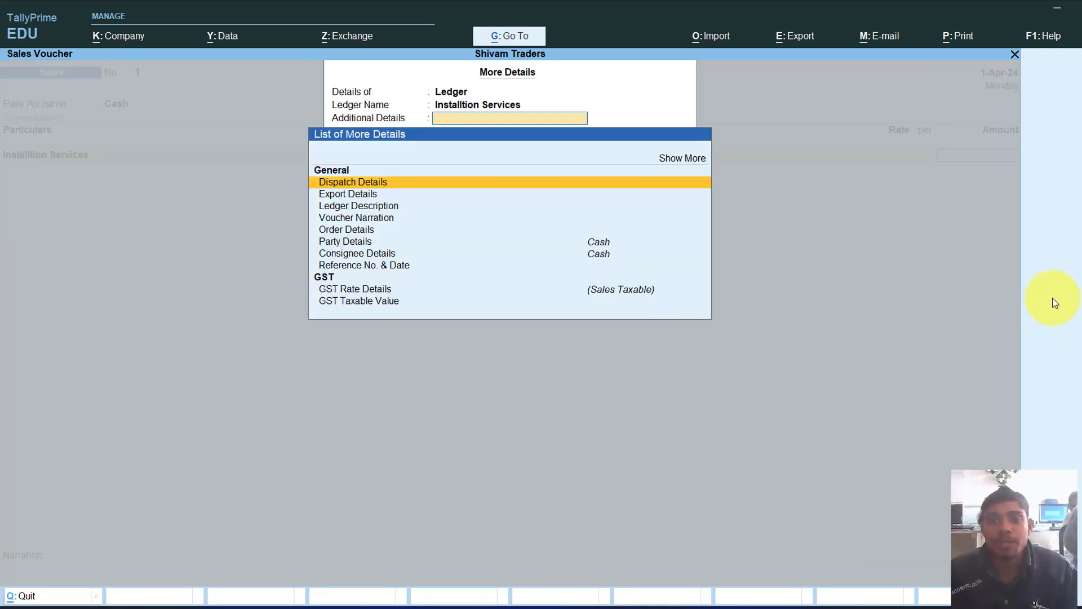
click(352, 208)
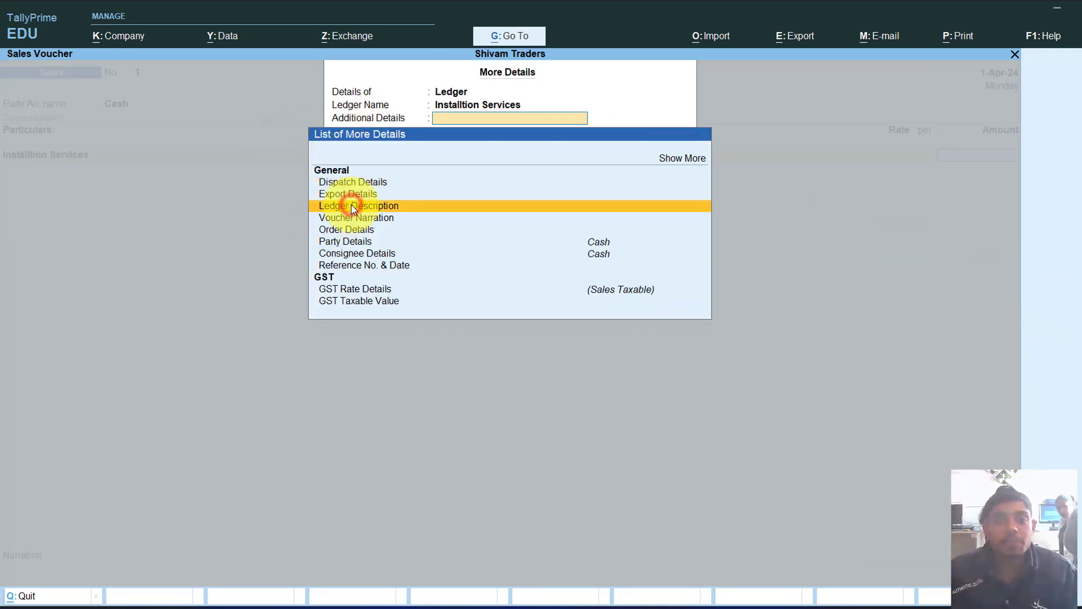
click(352, 208)
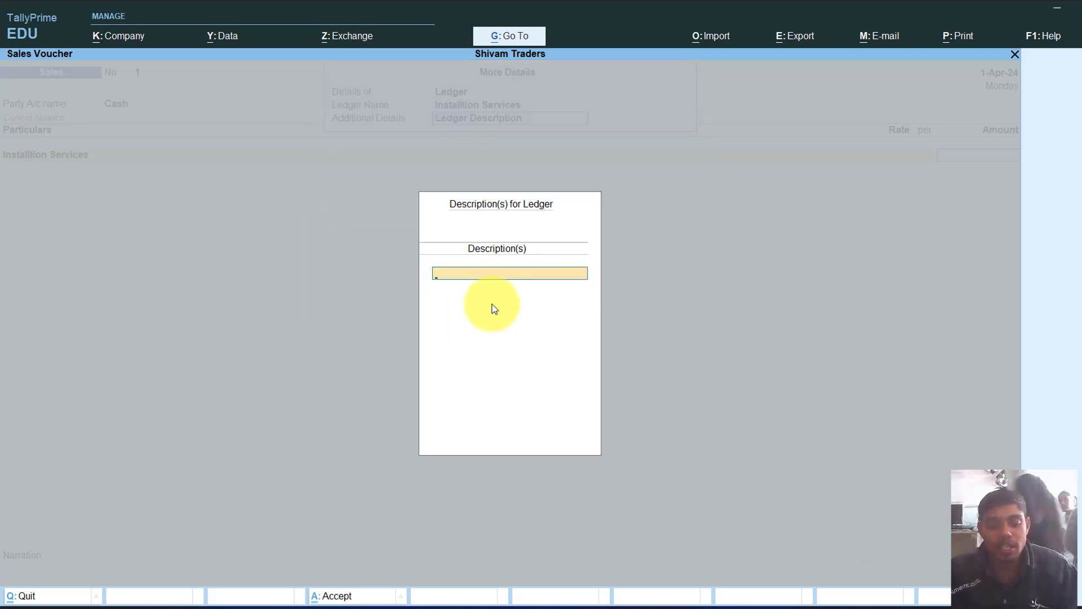
- Enter CAMERA, WIFI, STUDIO, LAN and COMPUTER as separate description lines for the Installtion Services ledger and accept them
click(491, 275)
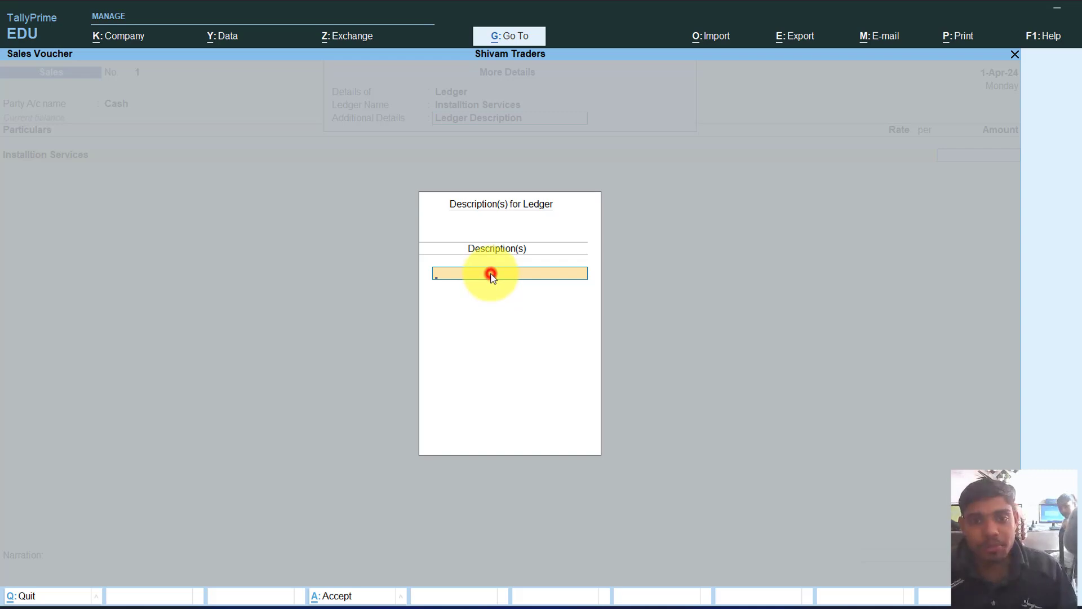
text(CAMERA)
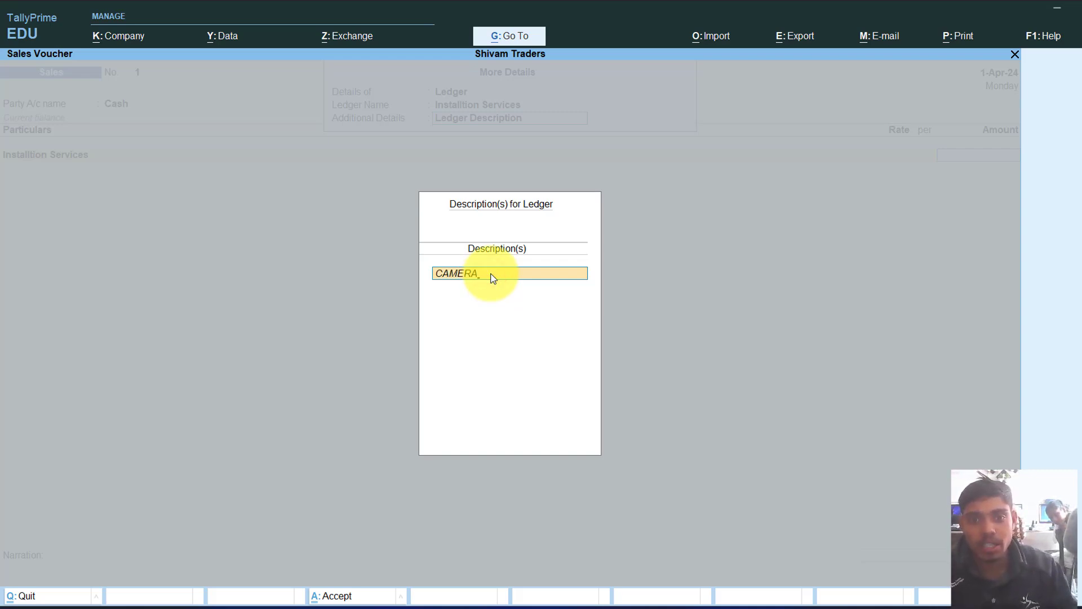
key(Return)
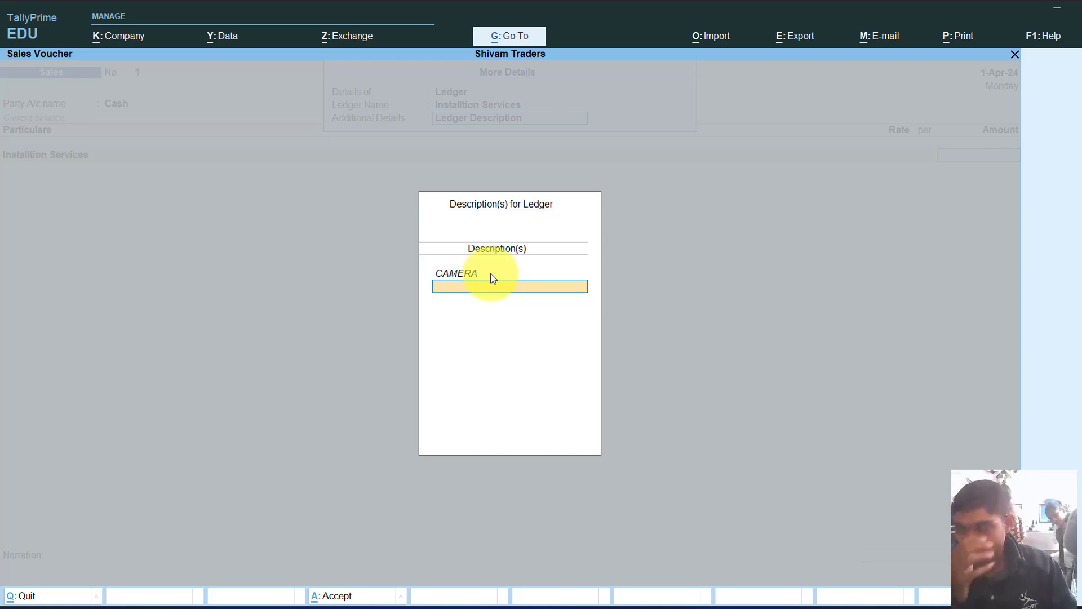
text(WIFI)
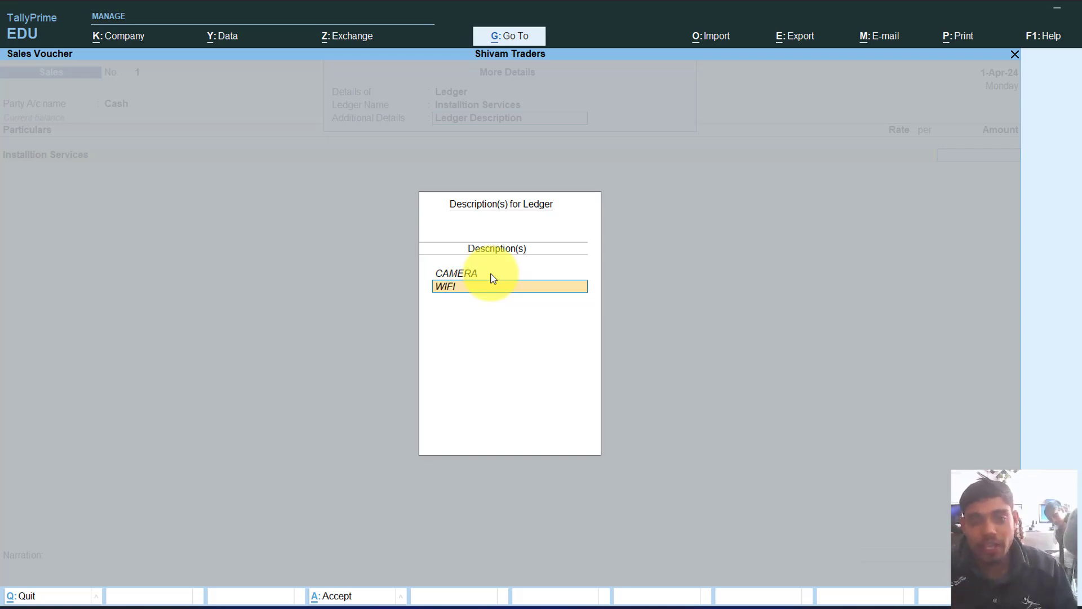
key(Return)
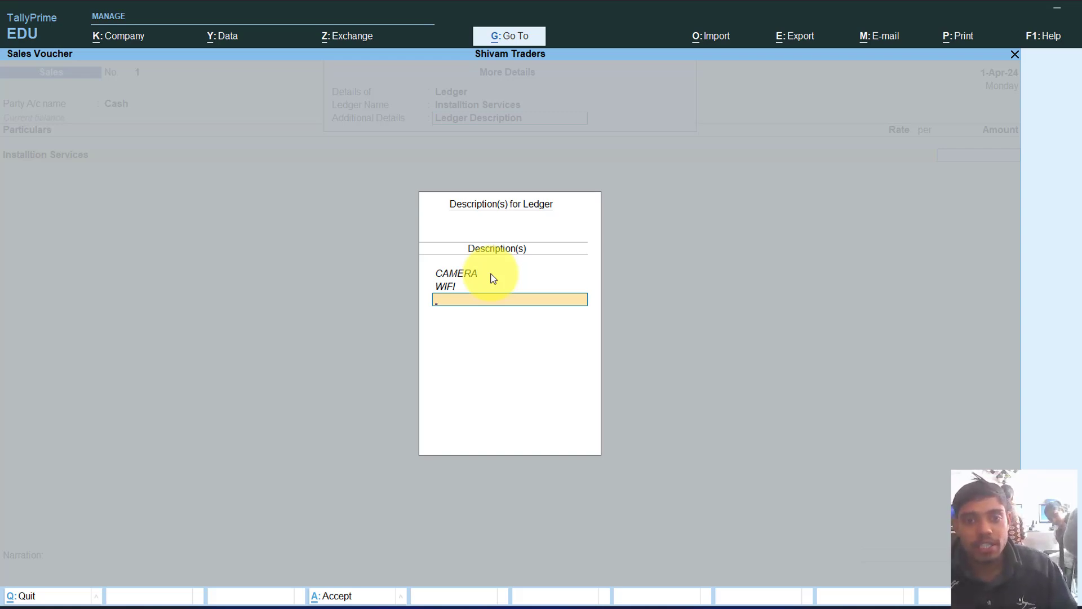
text(S)
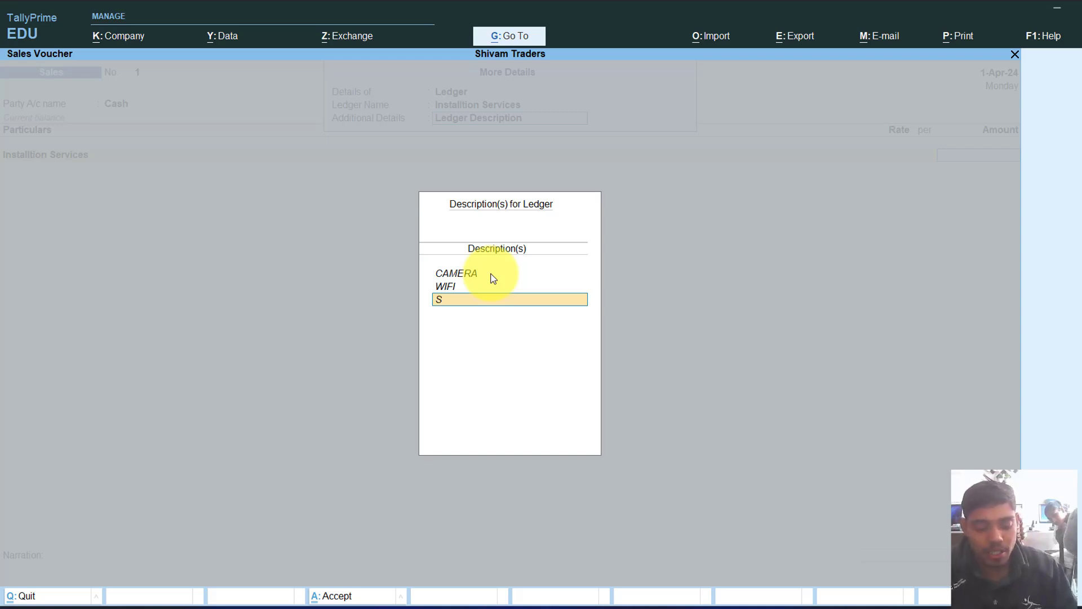
text(TUDIO)
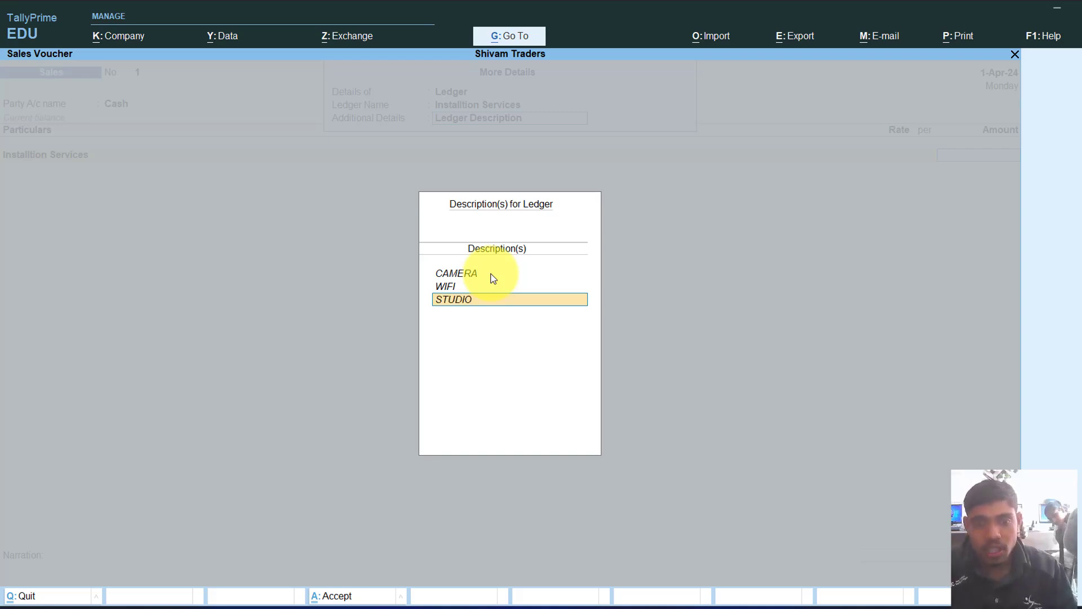
key(Return)
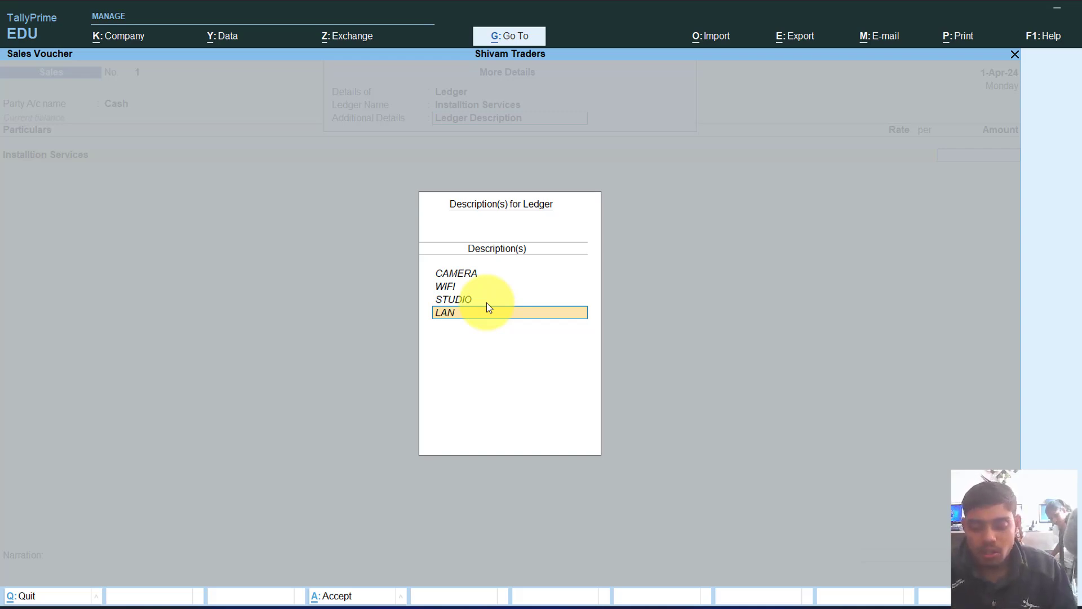
key(Return)
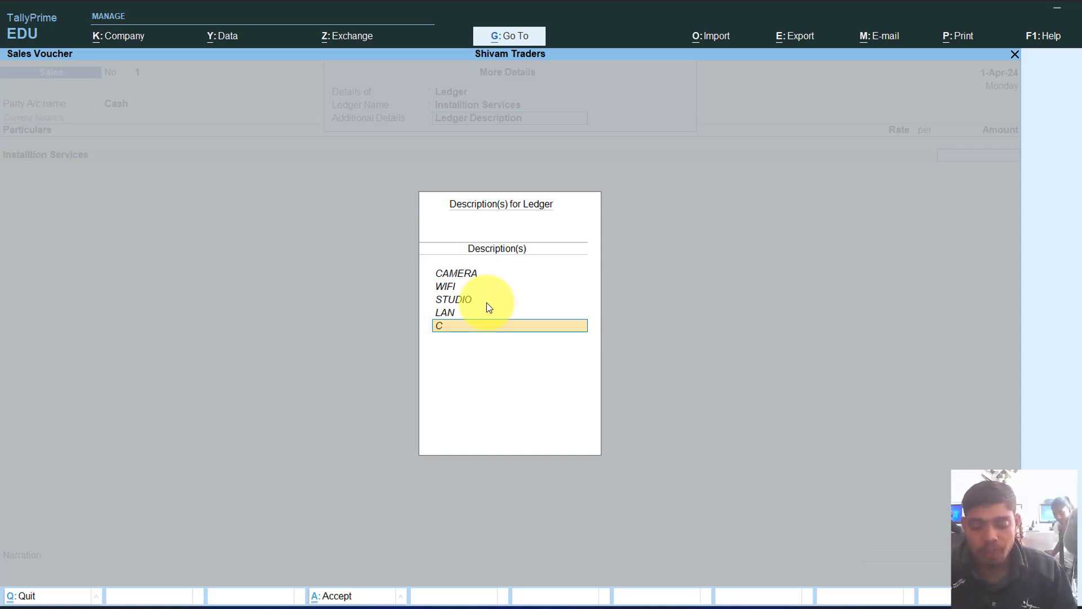
text(COMPUTER)
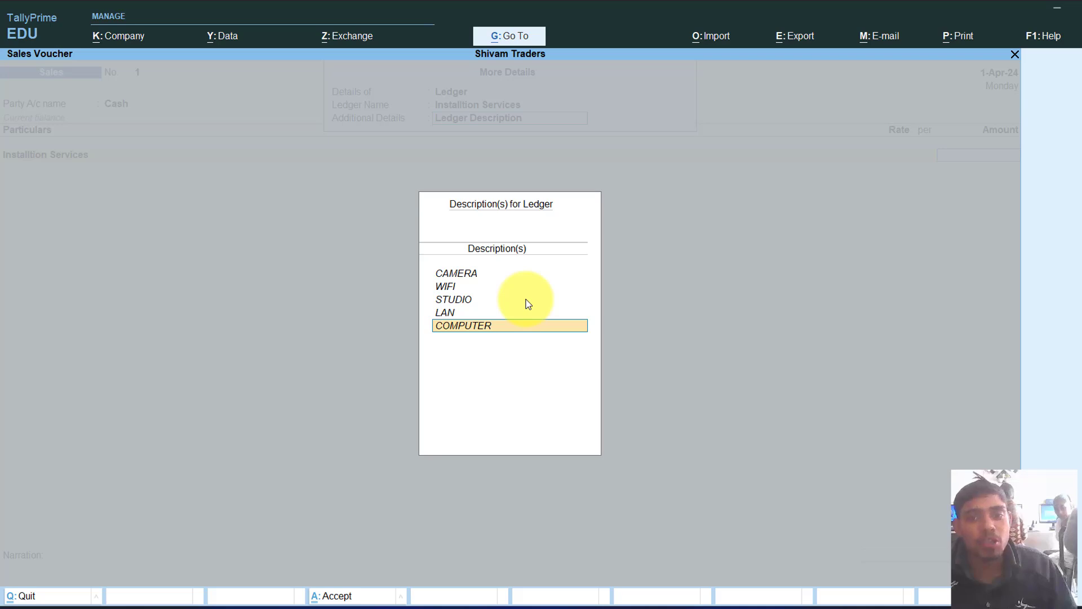
key(Return)
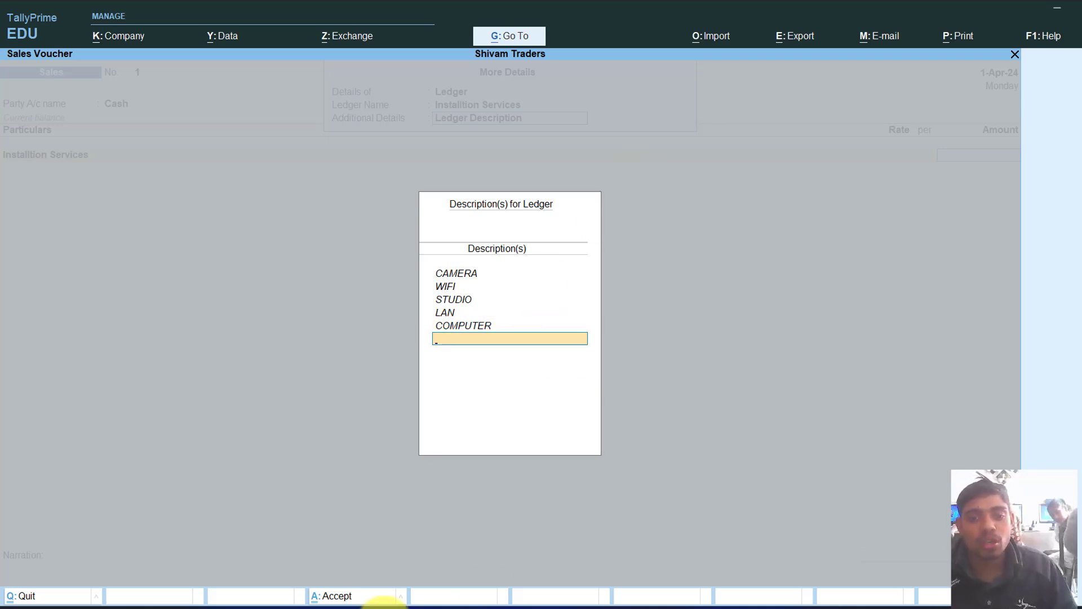
click(333, 596)
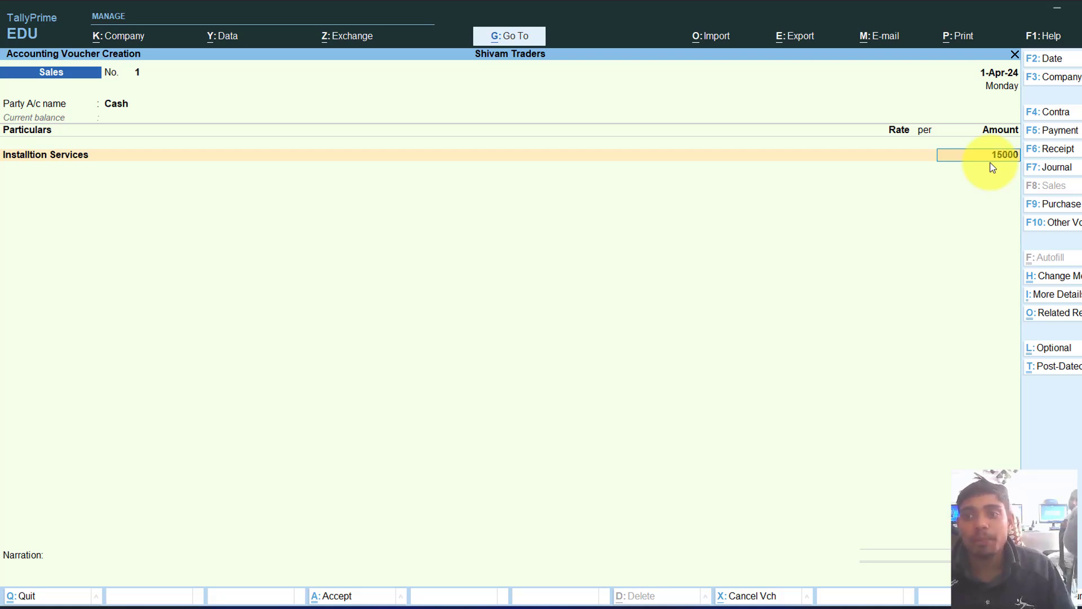
- Set the Installtion Services amount to 15000 and add the CGST and SGST ledgers with their calculated tax amounts
key(Return)
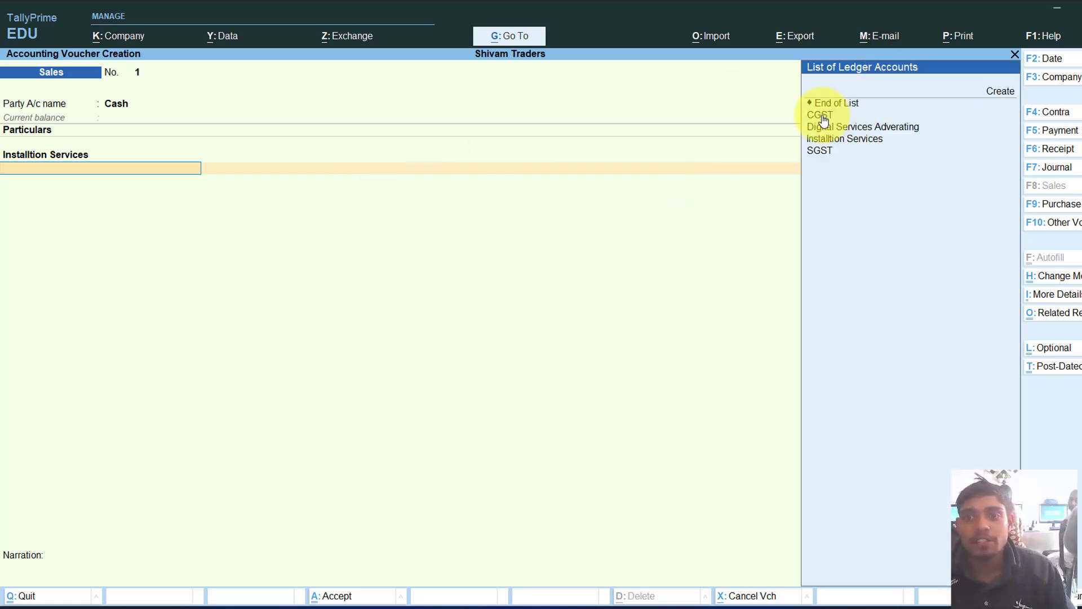
click(823, 117)
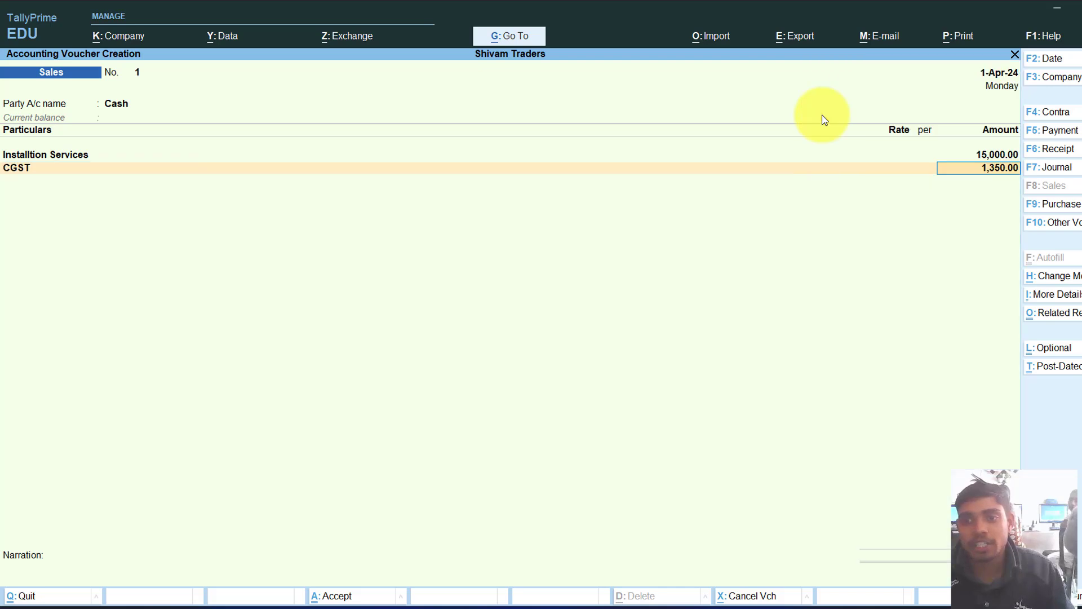
key(Return)
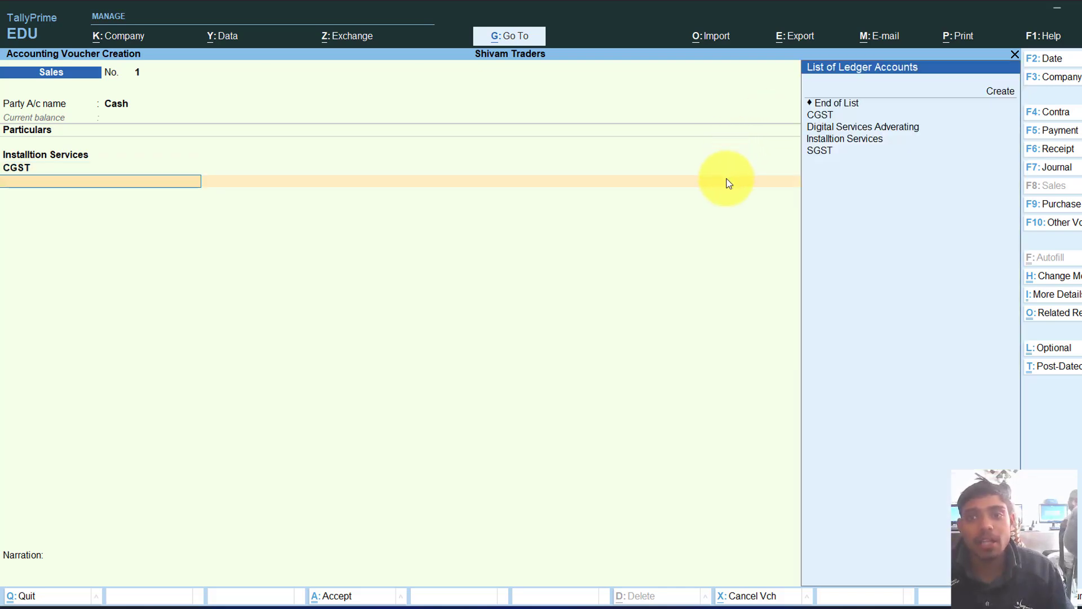
click(817, 150)
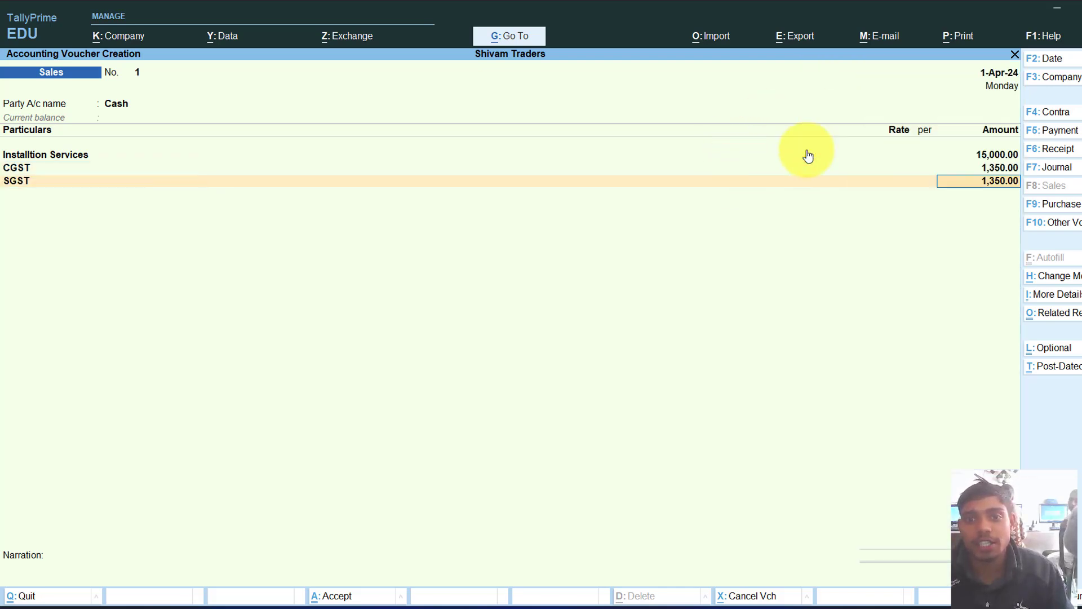
click(983, 180)
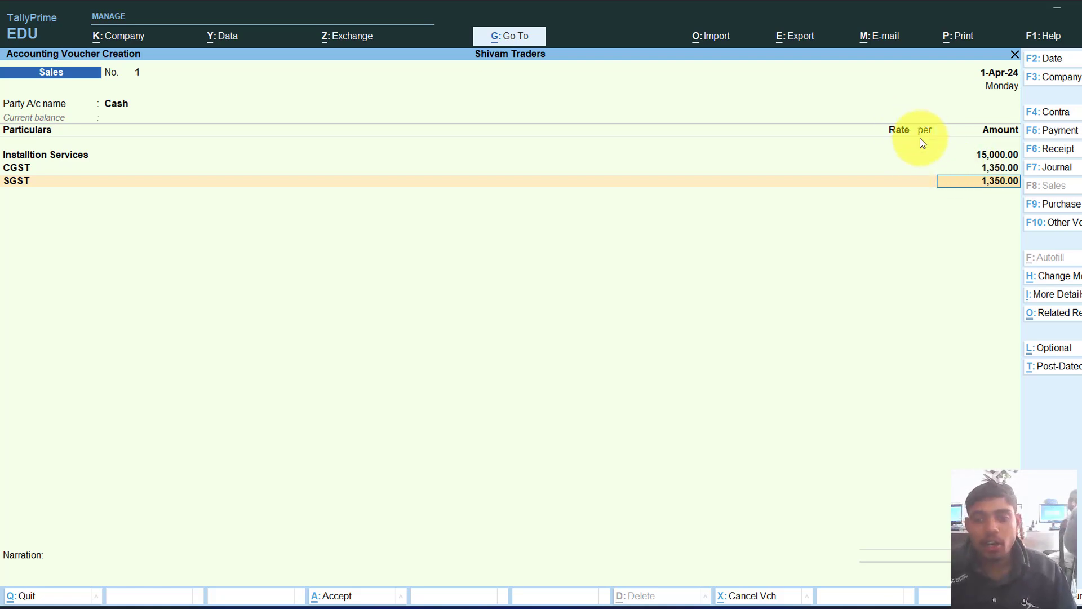
- Preview the current sales voucher's tax invoice, examine the service description lines up close, and return to the print options
click(961, 35)
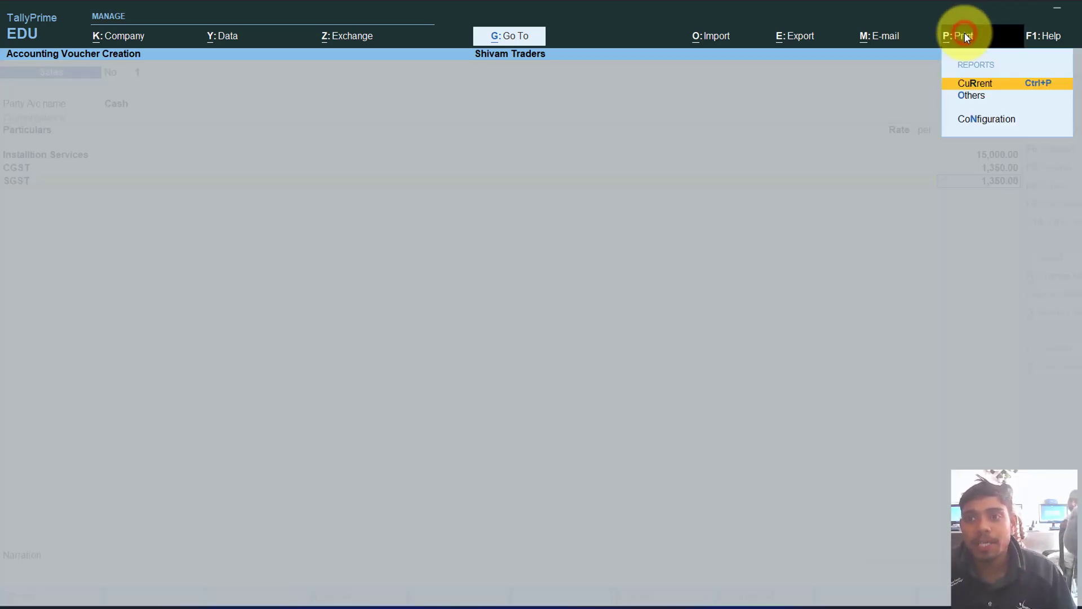
click(1034, 86)
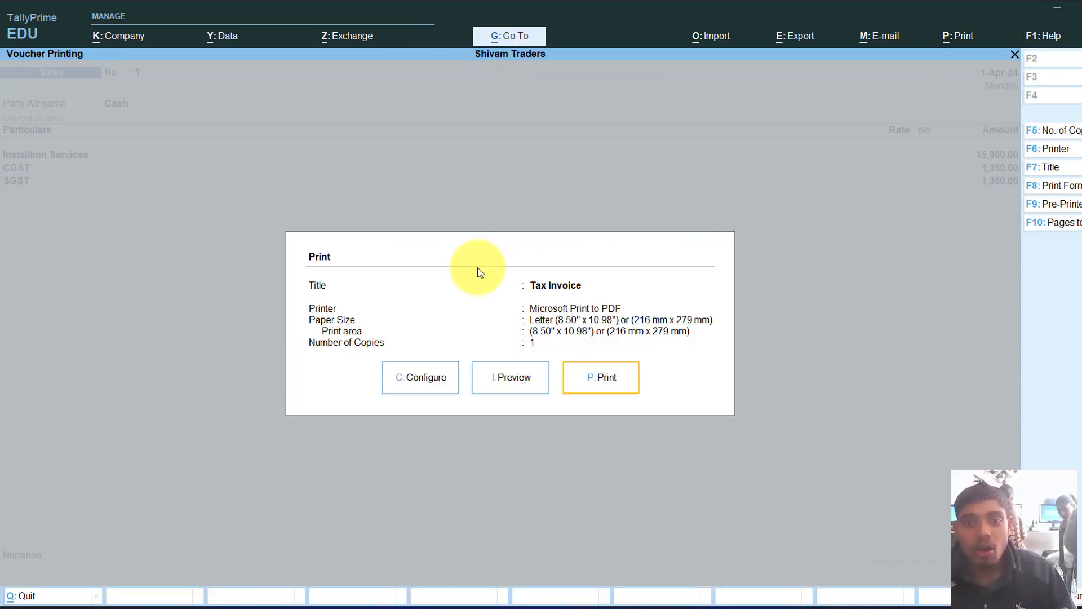
click(505, 382)
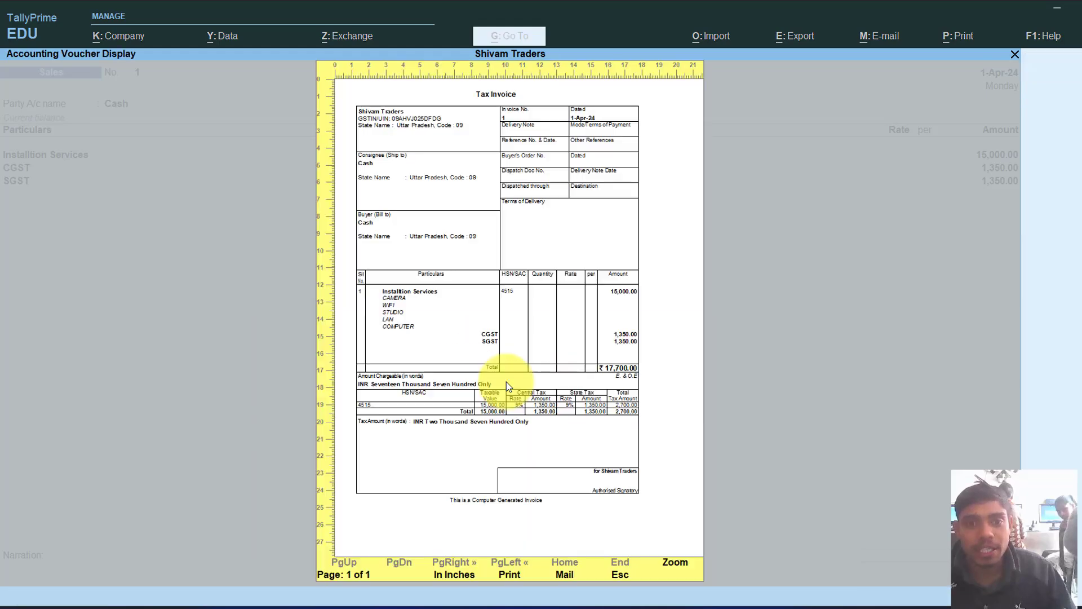
click(491, 351)
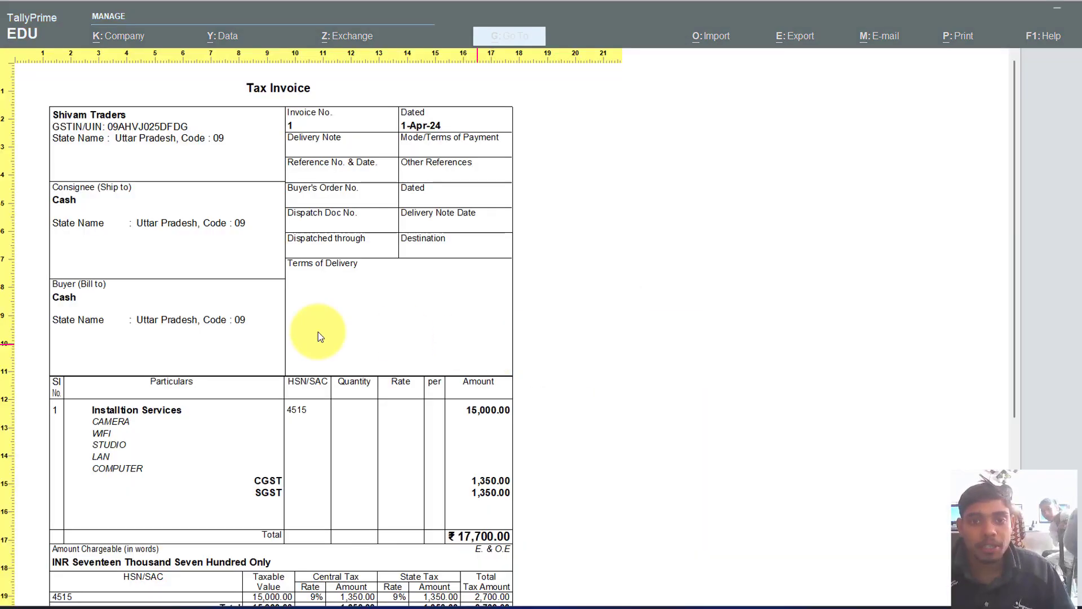
scroll(212, 398, down, 1)
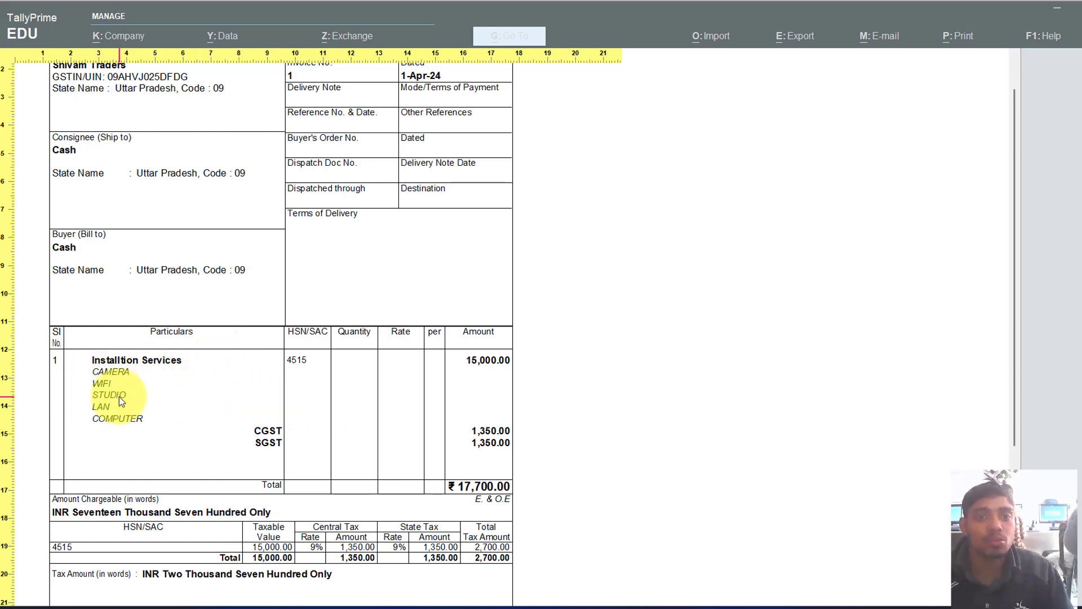
click(239, 404)
key(Escape)
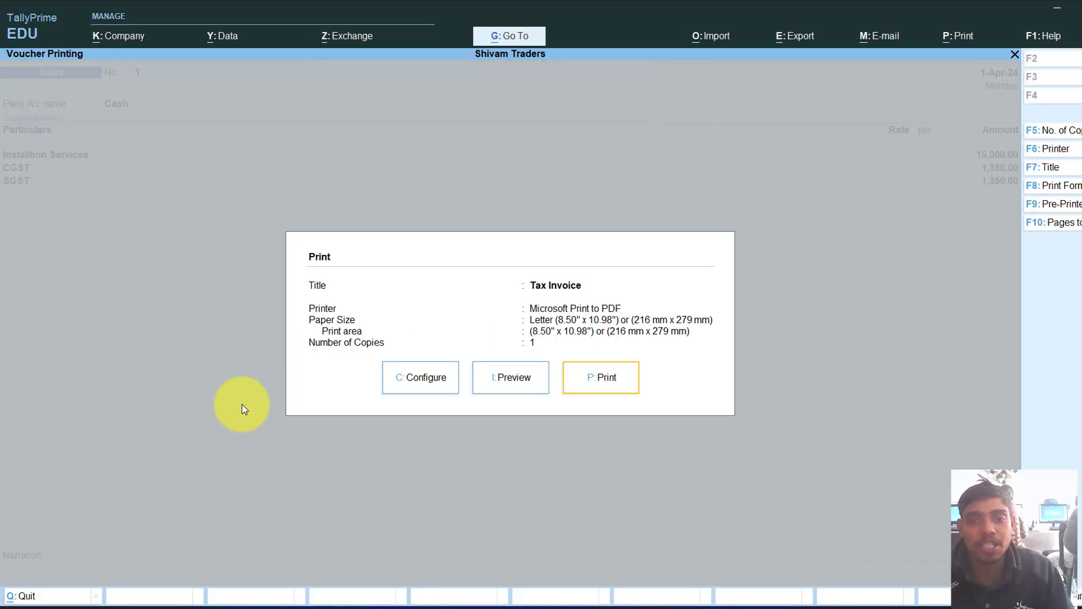
- Set Show Additional Descriptions for Ledgers to No in the invoice's print configuration and accept the change
click(405, 380)
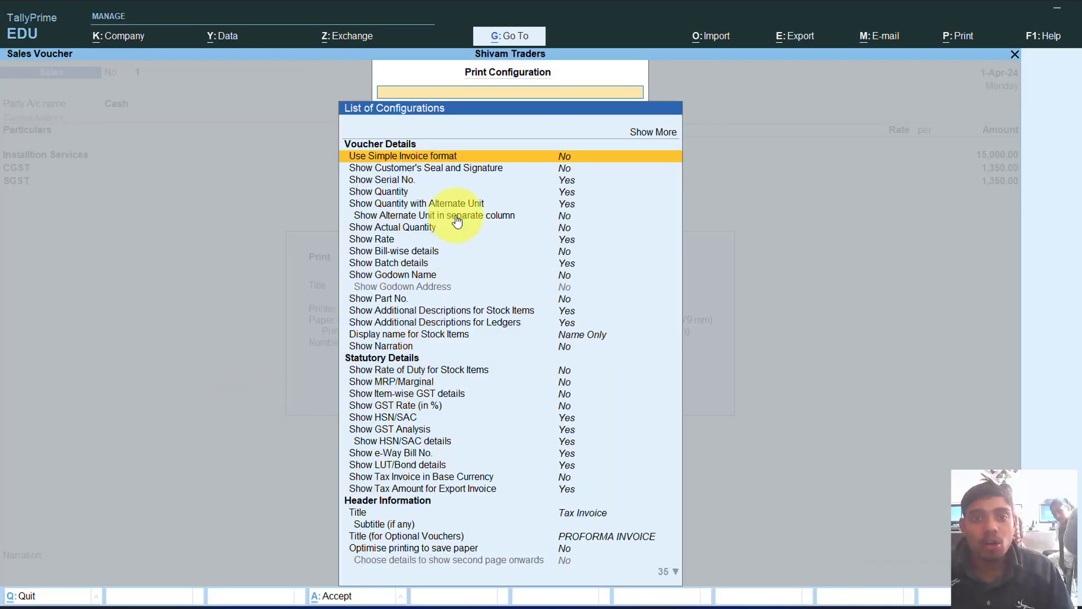
text(SHOW)
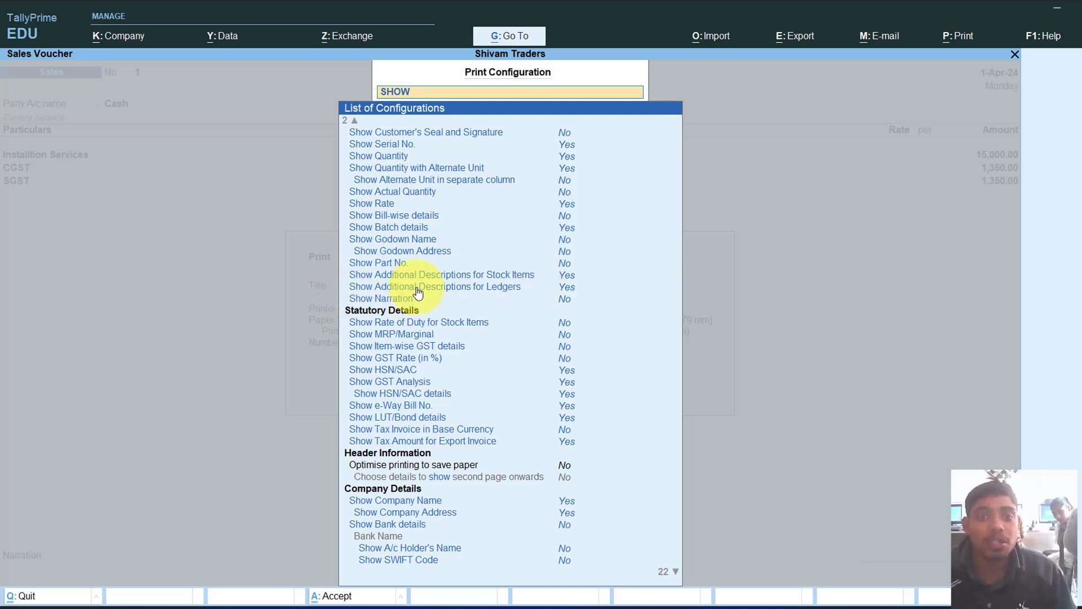
click(565, 287)
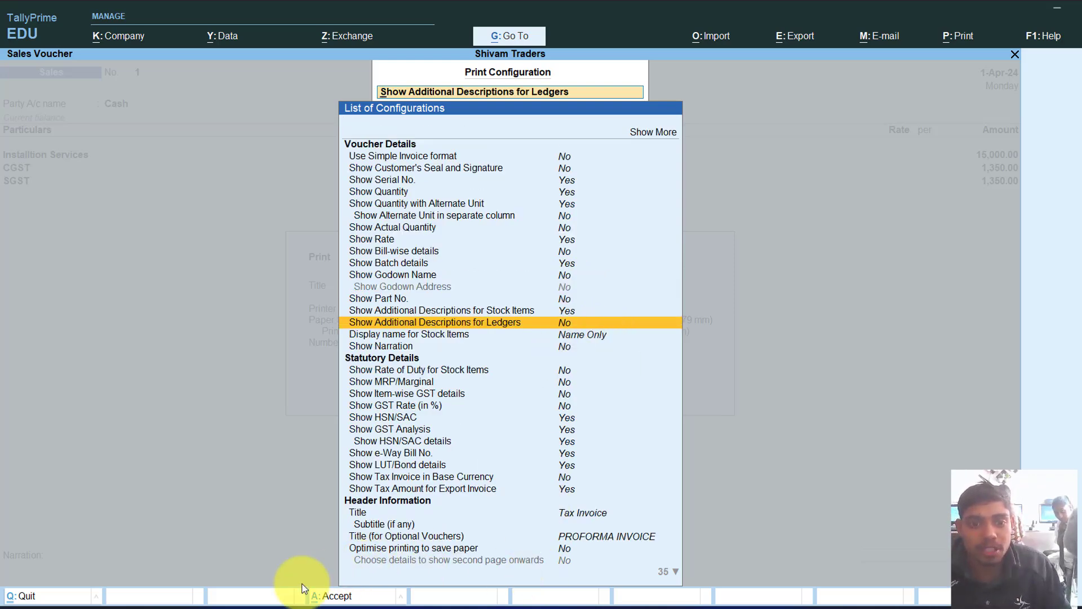
click(321, 592)
- Preview the tax invoice again, examine its particulars without the ledger descriptions, and close the preview
click(516, 381)
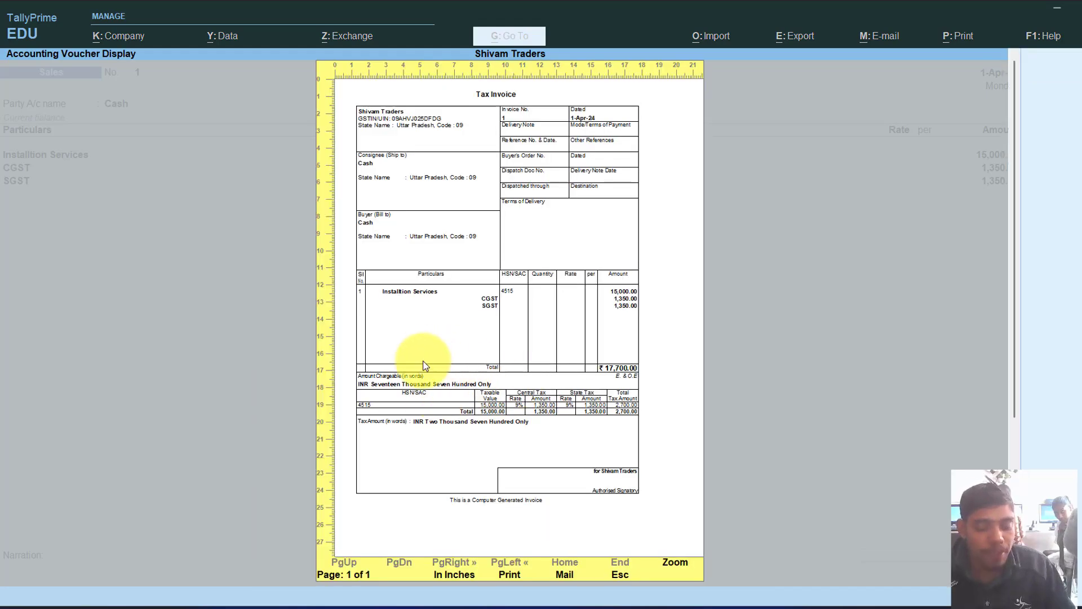
click(411, 355)
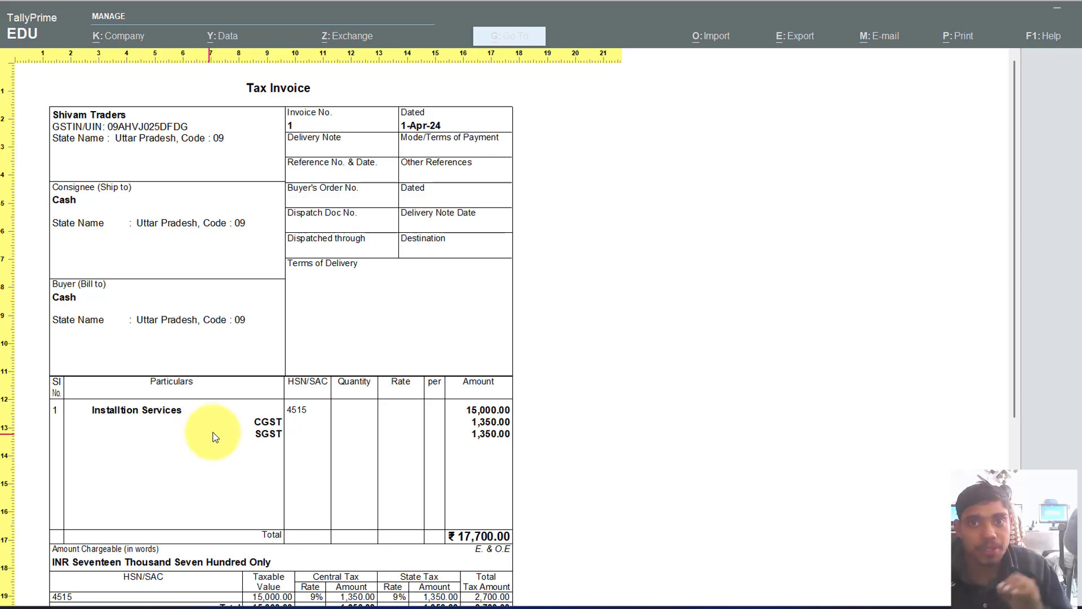
click(259, 398)
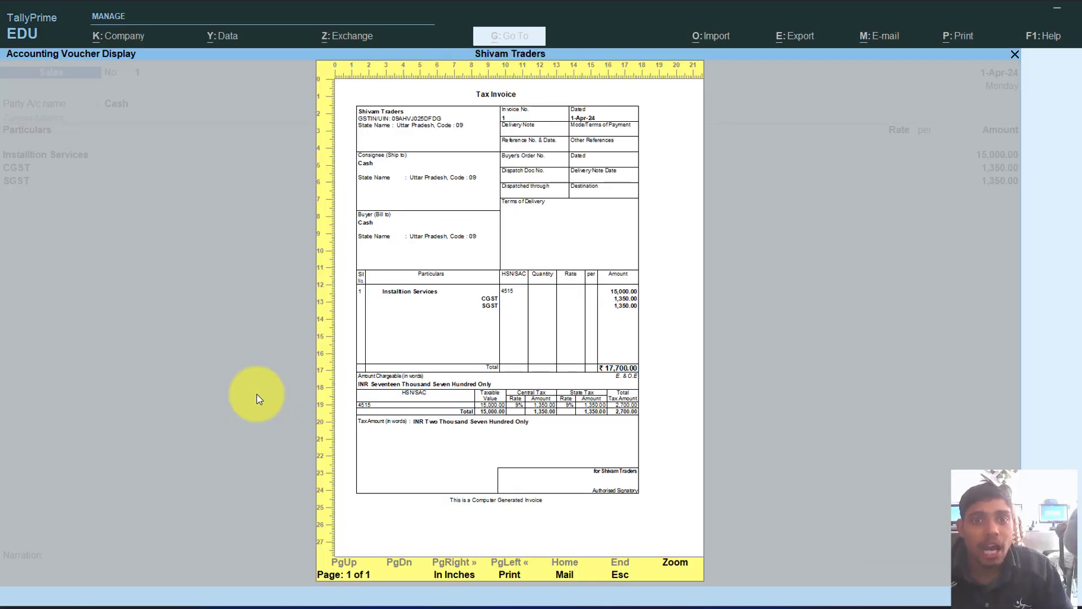
key(Escape)
- Set Show Additional Descriptions for Ledgers to Yes in the invoice's print configuration and accept the change
click(406, 383)
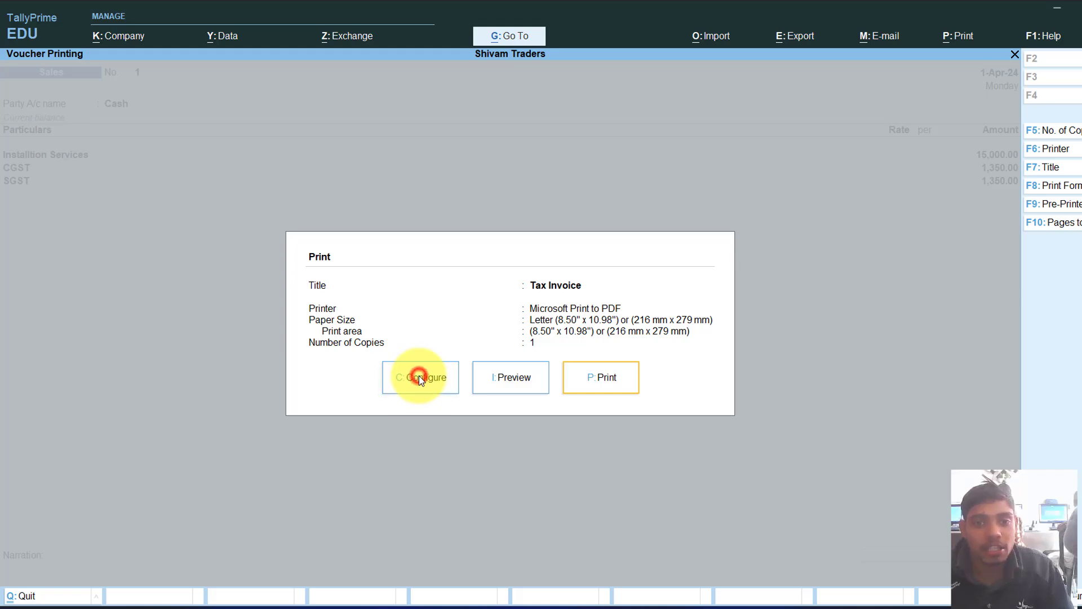
text(AD)
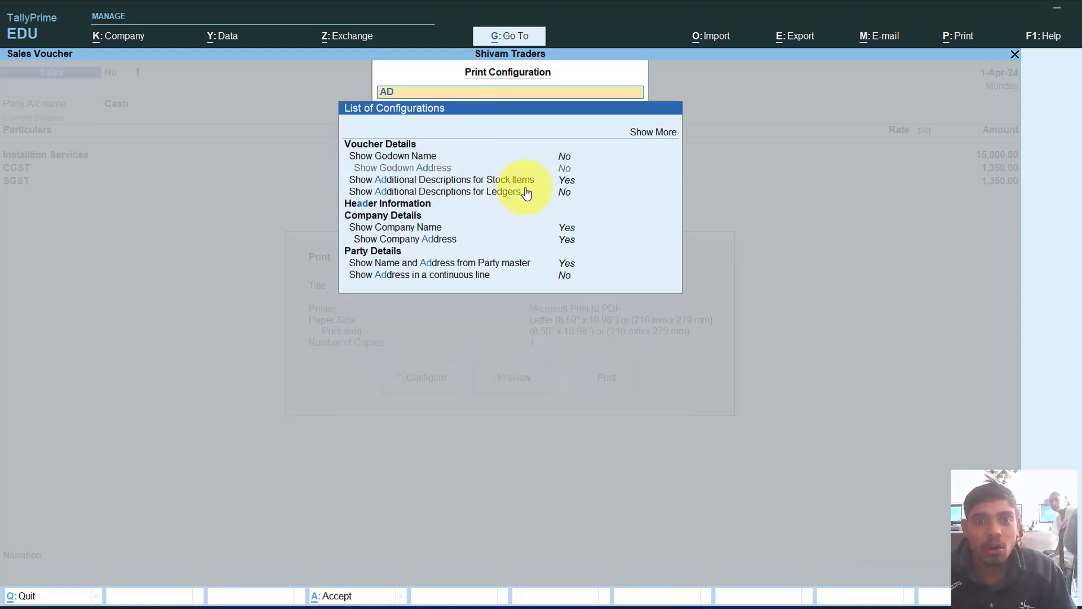
click(563, 194)
click(565, 196)
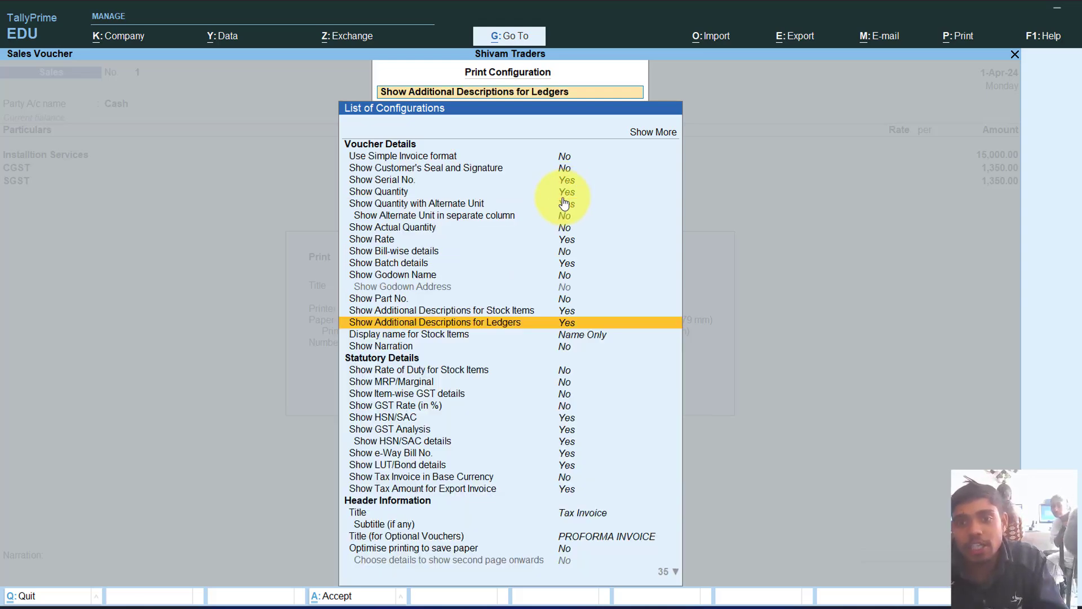
click(328, 595)
- Preview the tax invoice and examine the Installtion Services description lines, tax amounts and total up close
click(516, 378)
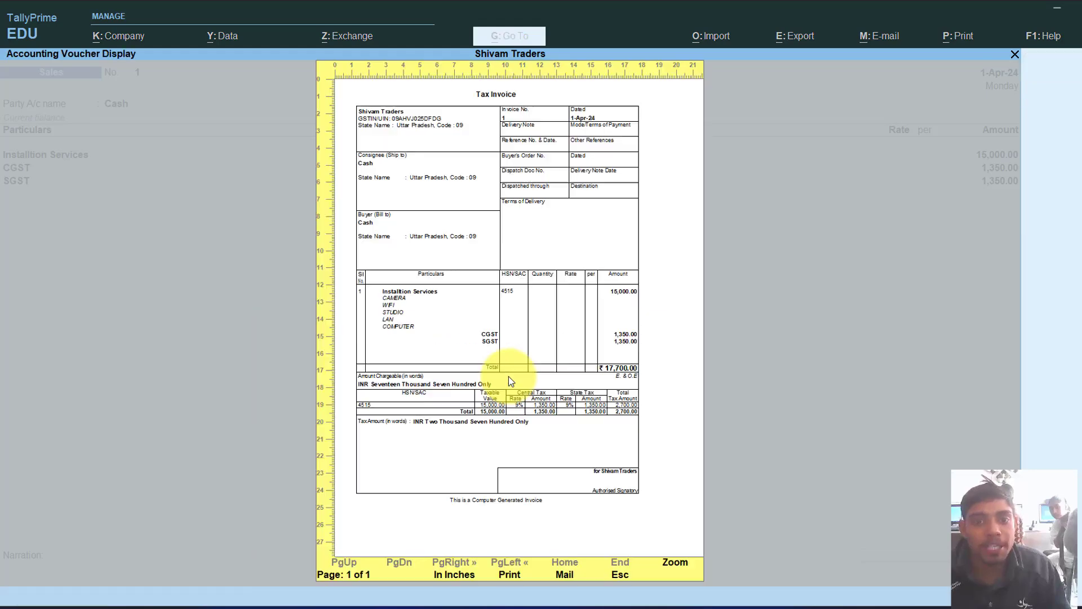
click(408, 394)
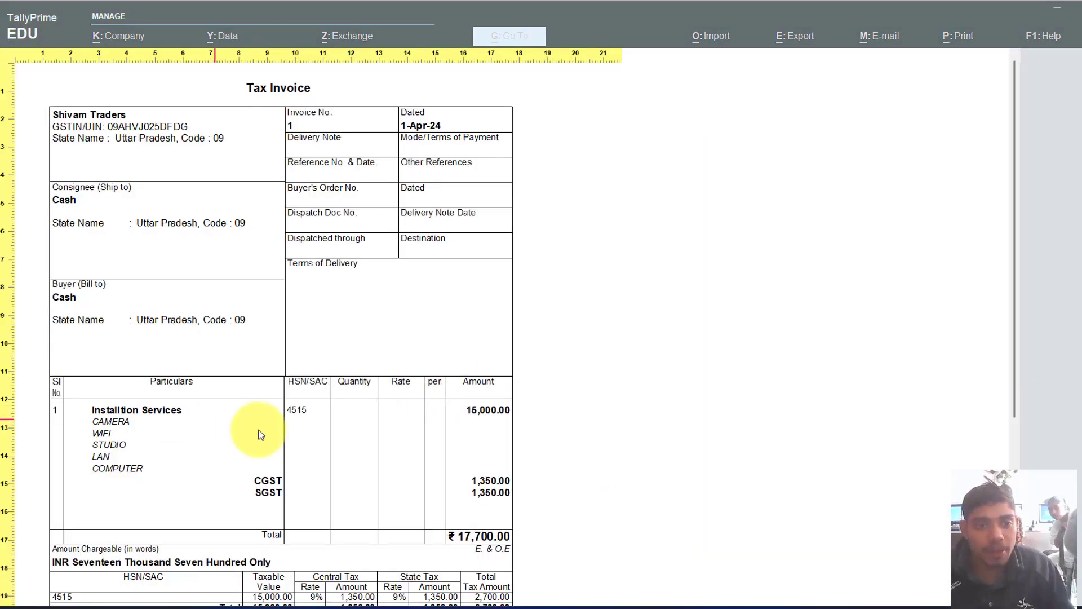
scroll(250, 403, down, 2)
scroll(250, 403, up, 2)
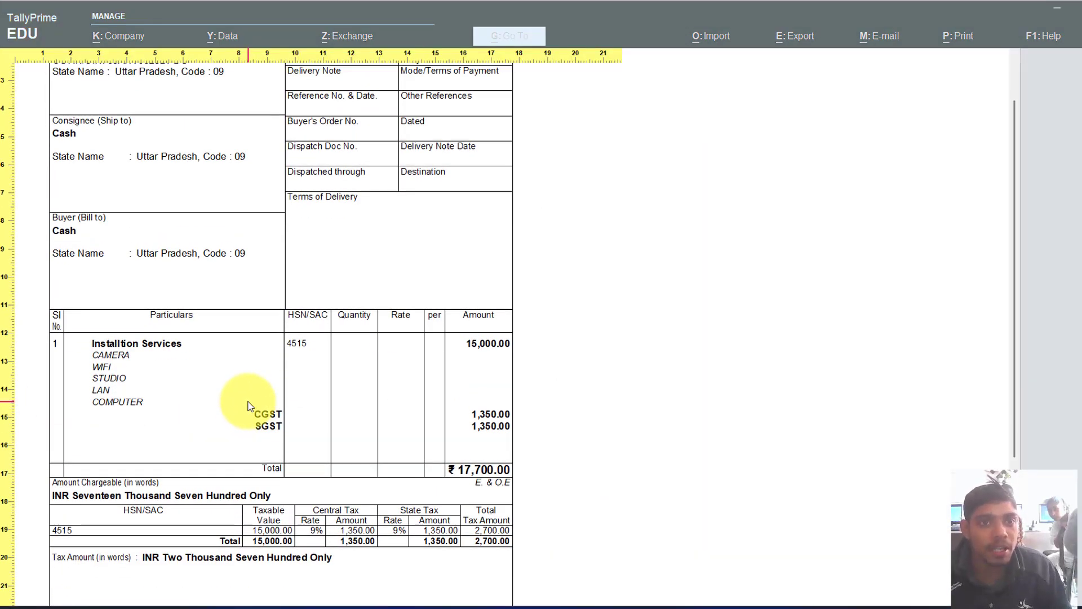
scroll(248, 404, down, 2)
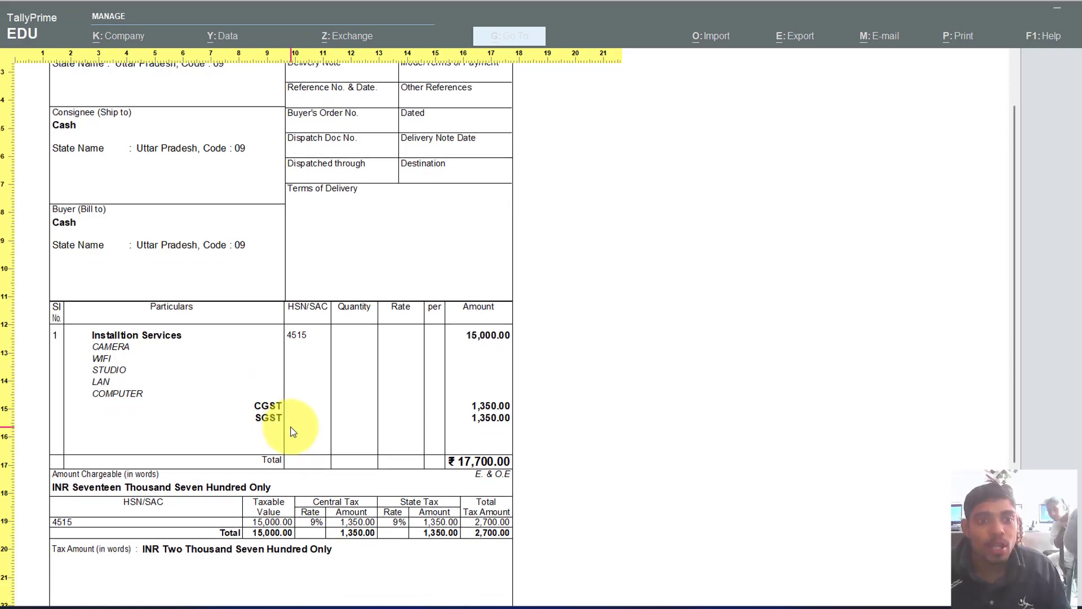